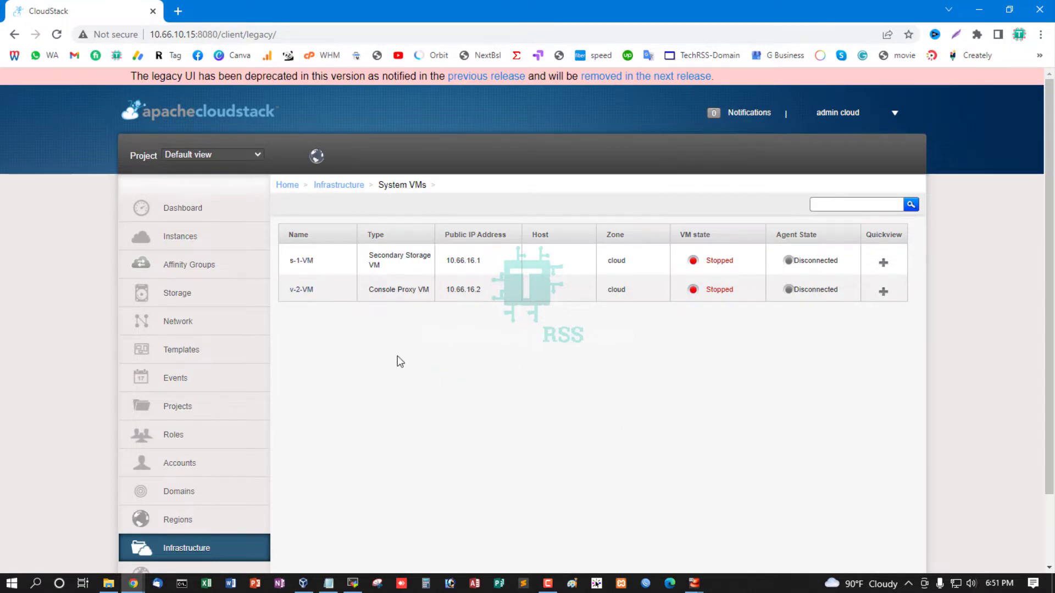
Inspect the details of system VM s-1-VM, return to the System VMs list and glance at the Notepad notes
{"action": "left_click", "coordinate": [300, 262]}
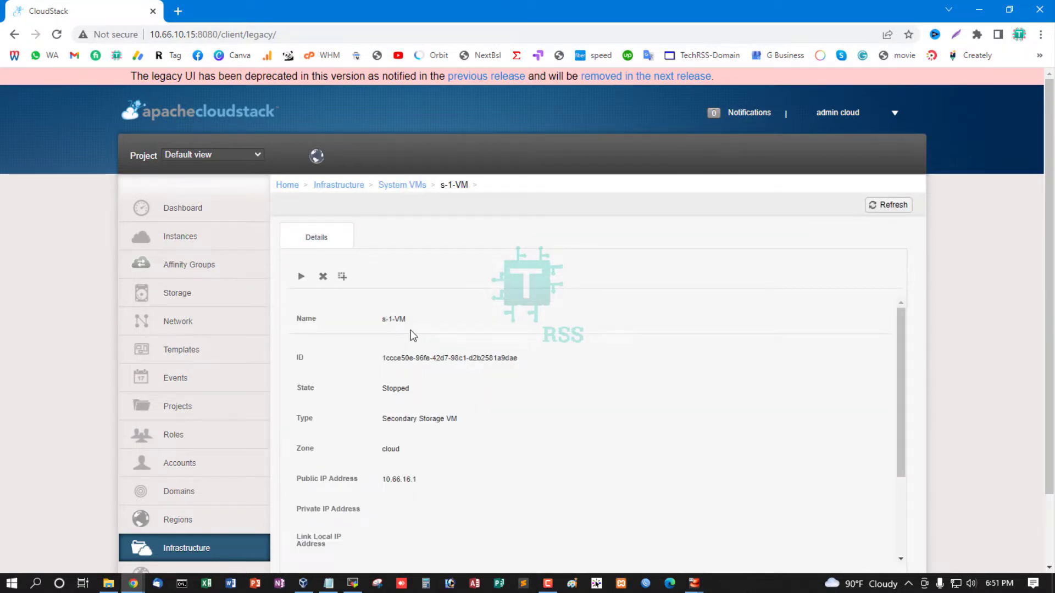
{"action": "left_click", "coordinate": [416, 186]}
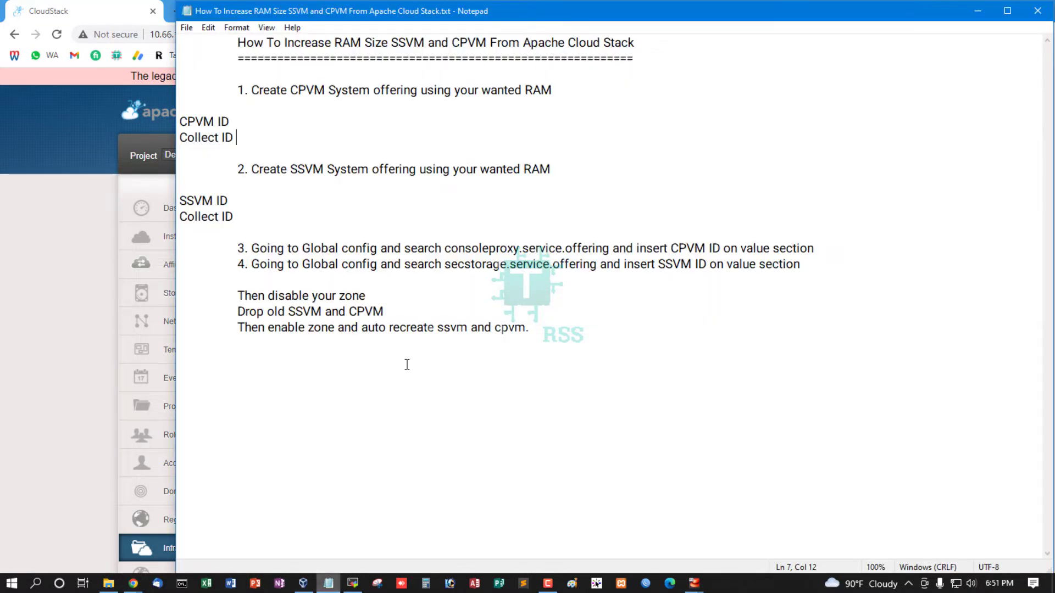
{"action": "left_click", "coordinate": [328, 583]}
{"action": "left_click", "coordinate": [102, 287]}
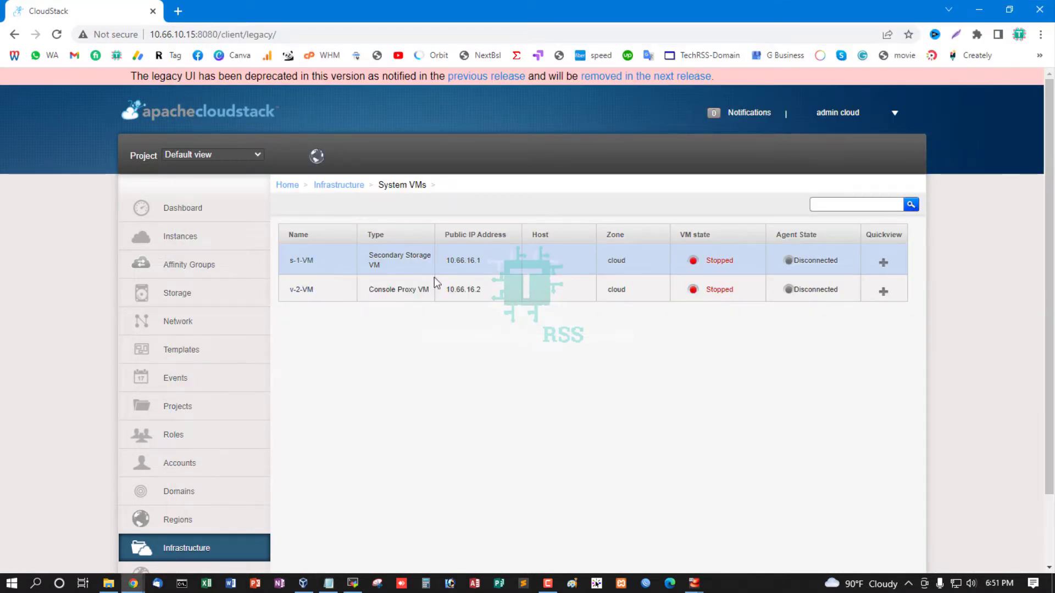
Destroy the two stopped system VMs, s-1-VM and v-2-VM, confirming each removal
{"action": "mouse_move", "coordinate": [882, 264]}
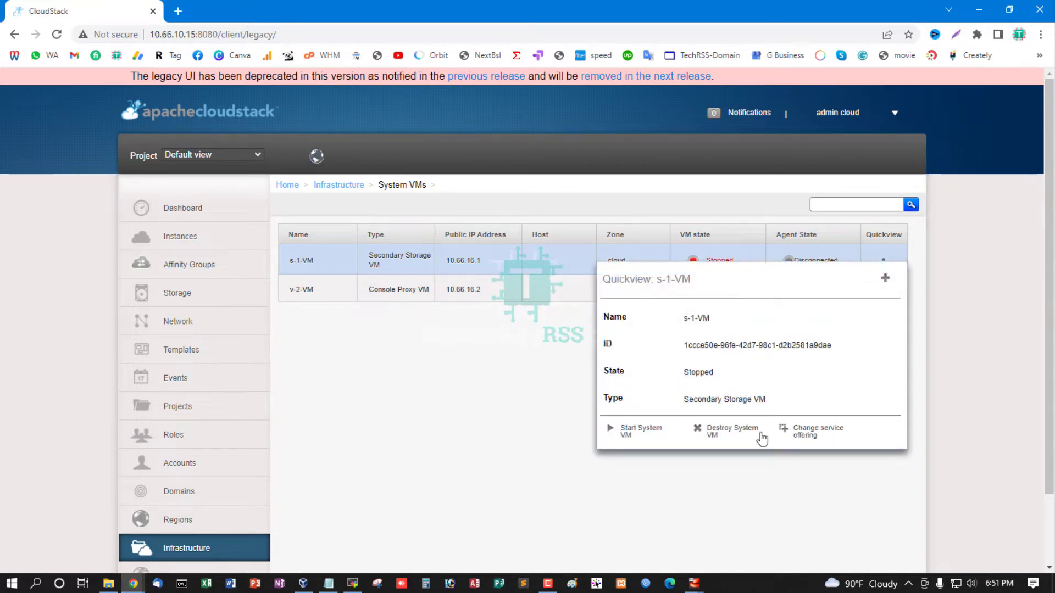
{"action": "left_click", "coordinate": [724, 435]}
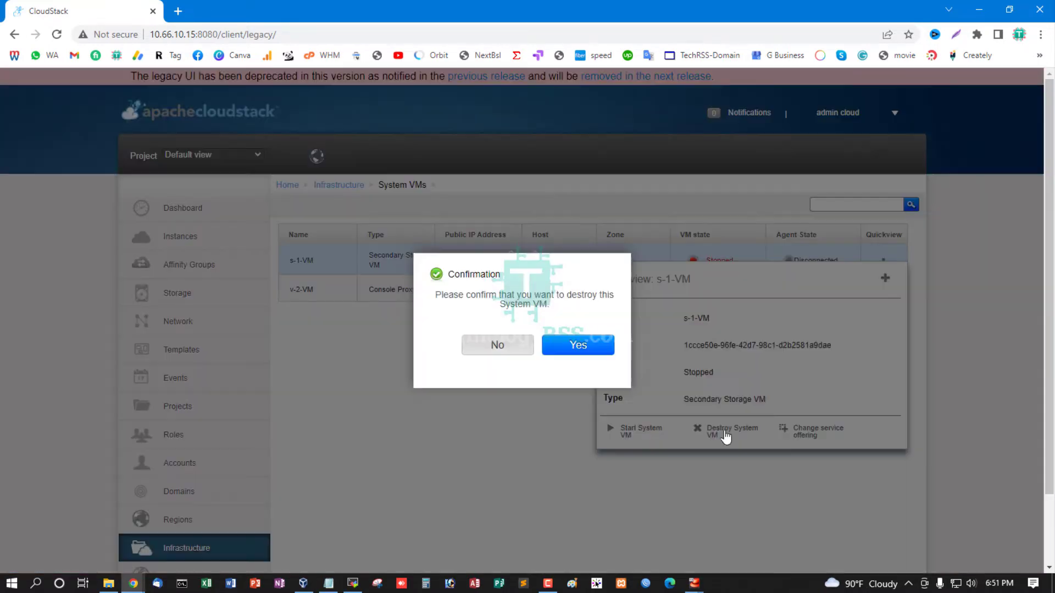
{"action": "left_click", "coordinate": [599, 347]}
{"action": "mouse_move", "coordinate": [889, 291]}
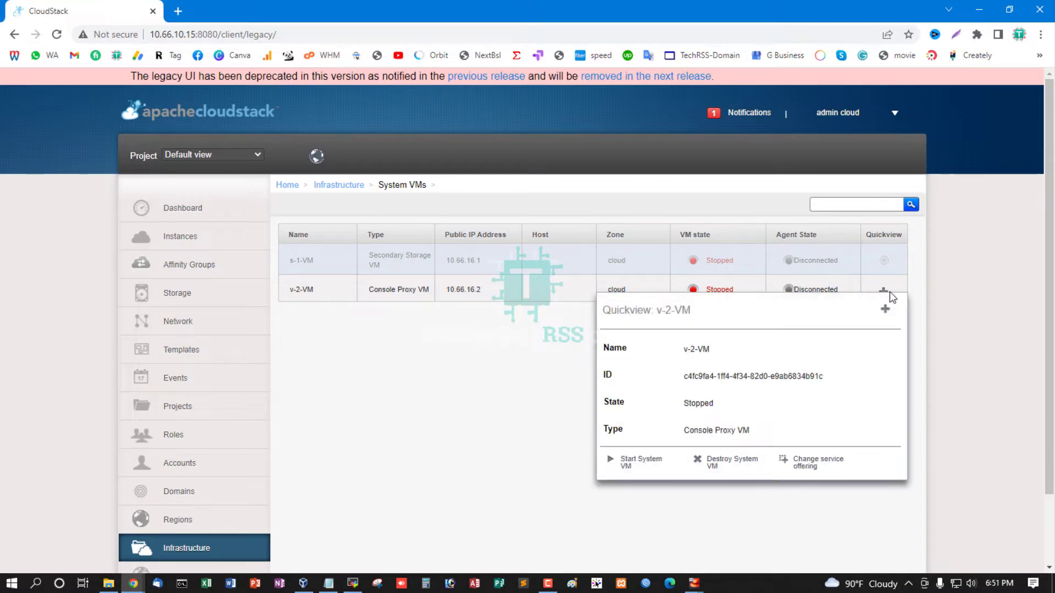
{"action": "left_click", "coordinate": [723, 464]}
{"action": "left_click", "coordinate": [594, 349]}
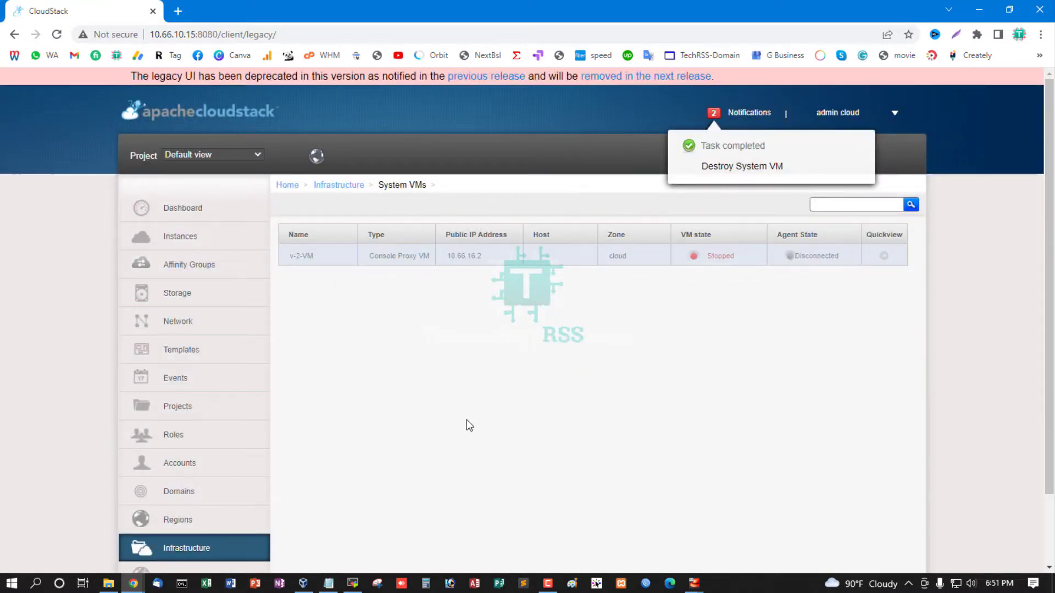
Check step 1 of the Notepad notes, return to CloudStack and display the System Offerings list under Service Offerings
{"action": "left_click", "coordinate": [329, 584]}
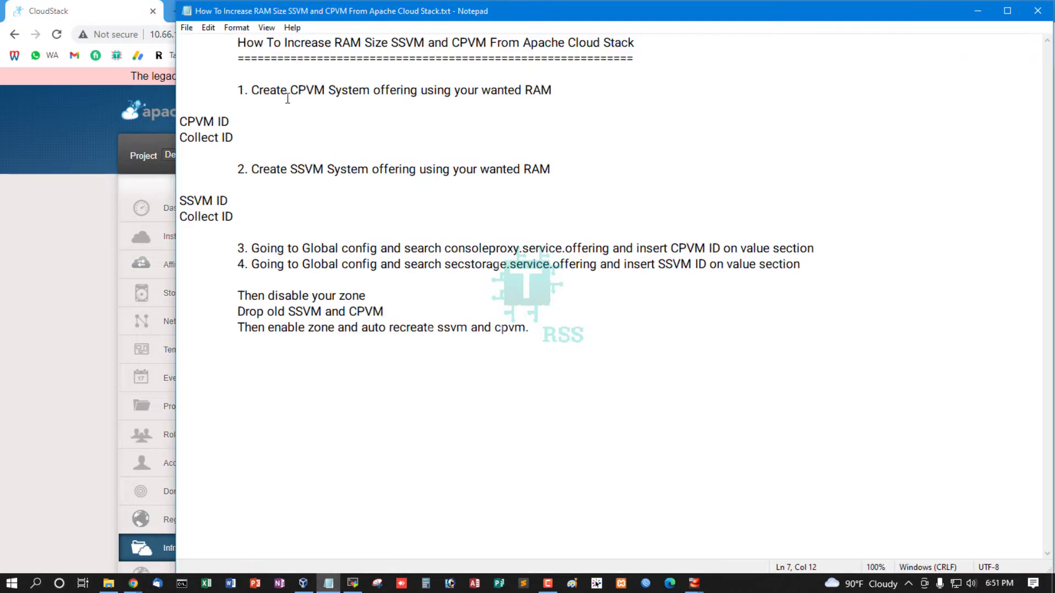
{"action": "left_click_drag", "start_coordinate": [235, 92], "coordinate": [552, 90]}
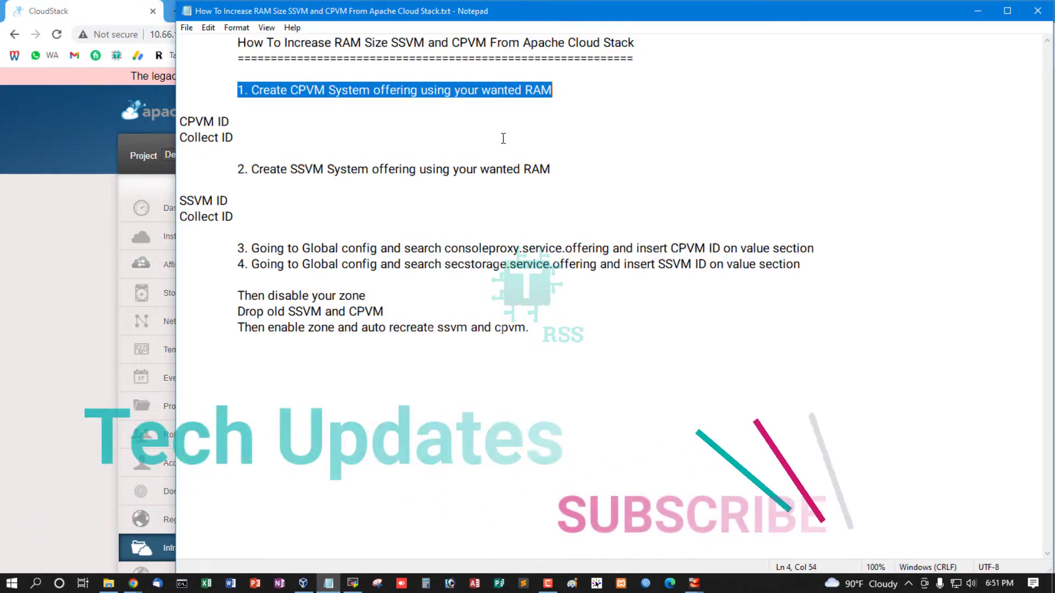
{"action": "left_click", "coordinate": [59, 339]}
{"action": "scroll", "coordinate": [209, 420], "scroll_direction": "down", "scroll_amount": 2}
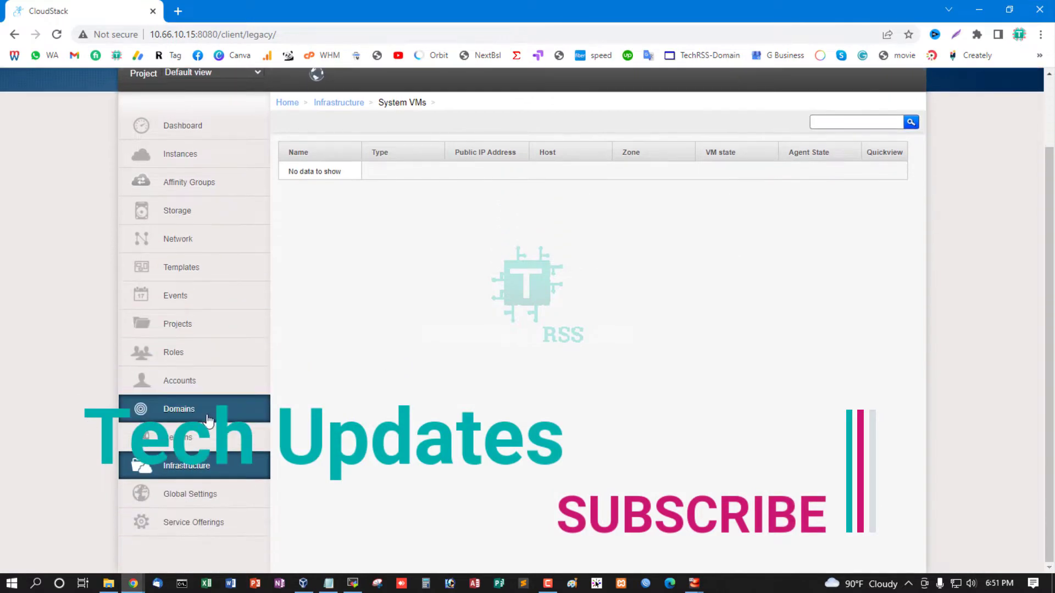
{"action": "left_click", "coordinate": [209, 526]}
{"action": "scroll", "coordinate": [412, 287], "scroll_direction": "up", "scroll_amount": 2}
{"action": "left_click", "coordinate": [407, 204]}
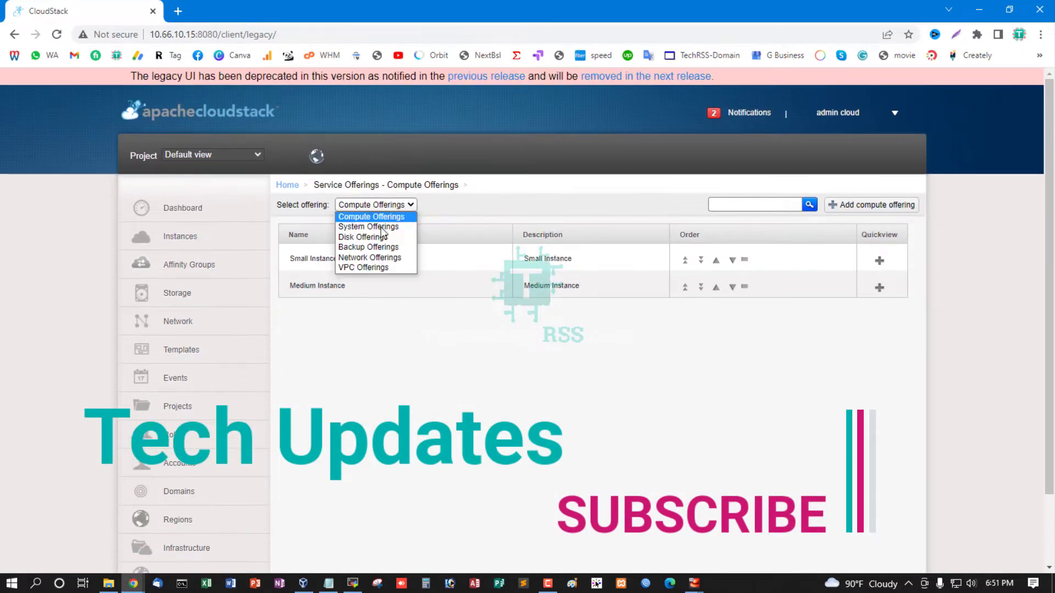
{"action": "left_click", "coordinate": [385, 226]}
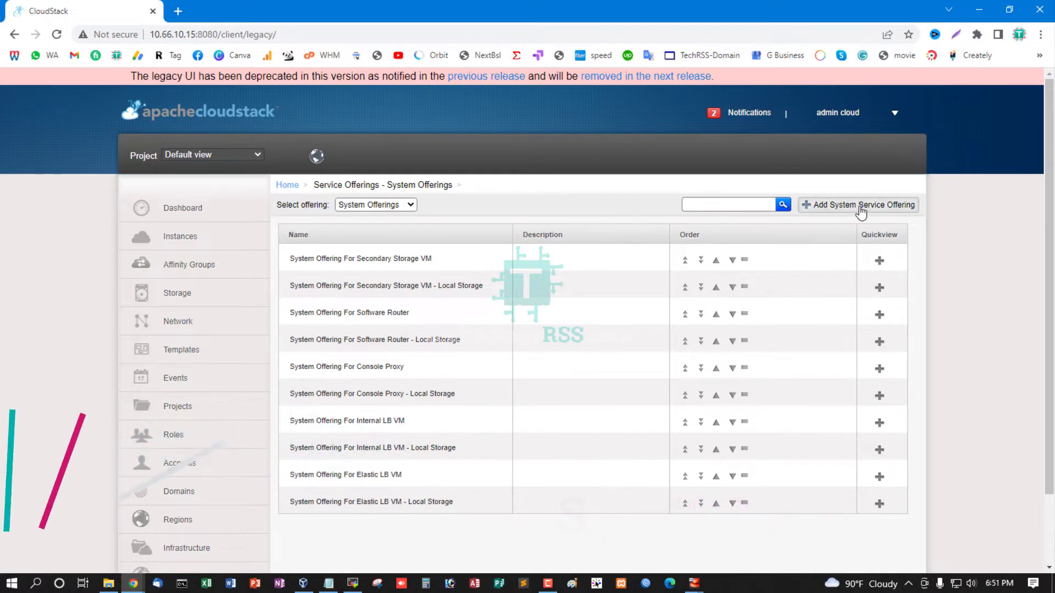
Start a new system service offering with CPVM, copied from the notes, as name and description, and Console proxy as system VM type
{"action": "left_click", "coordinate": [803, 206]}
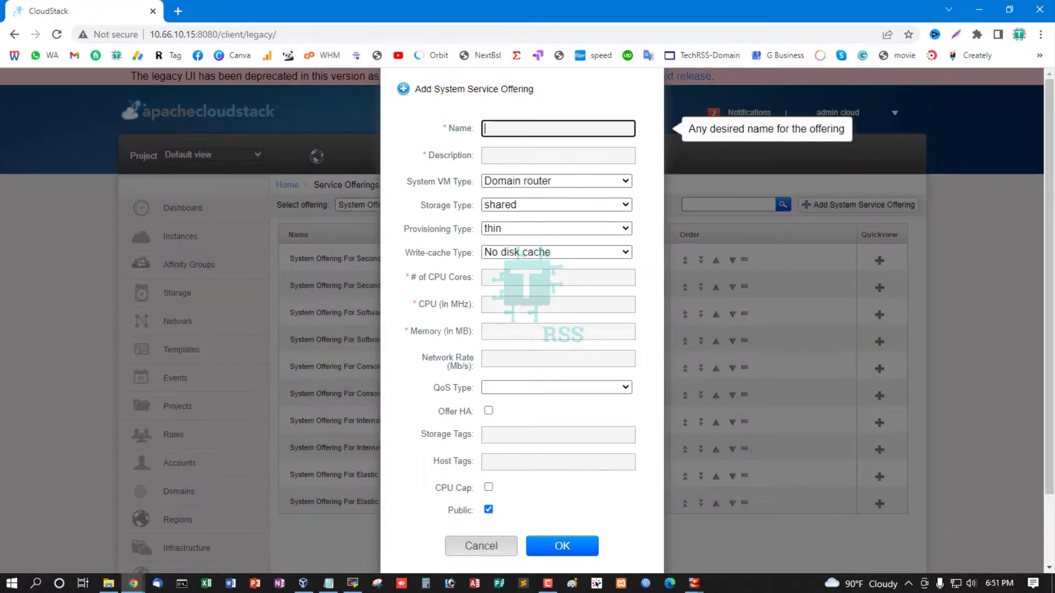
{"action": "left_click", "coordinate": [328, 584]}
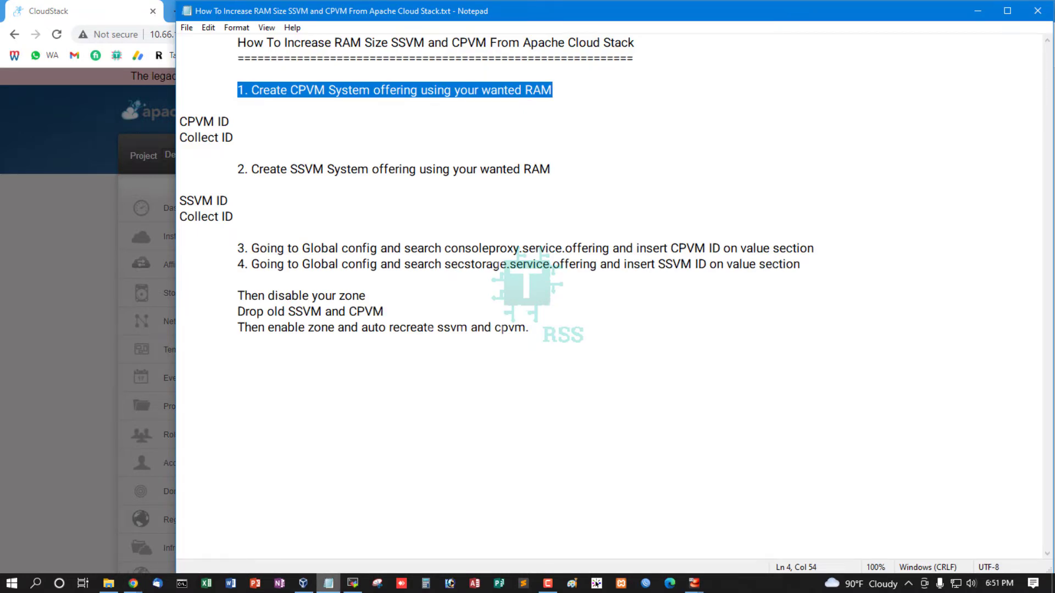
{"action": "left_click", "coordinate": [347, 93]}
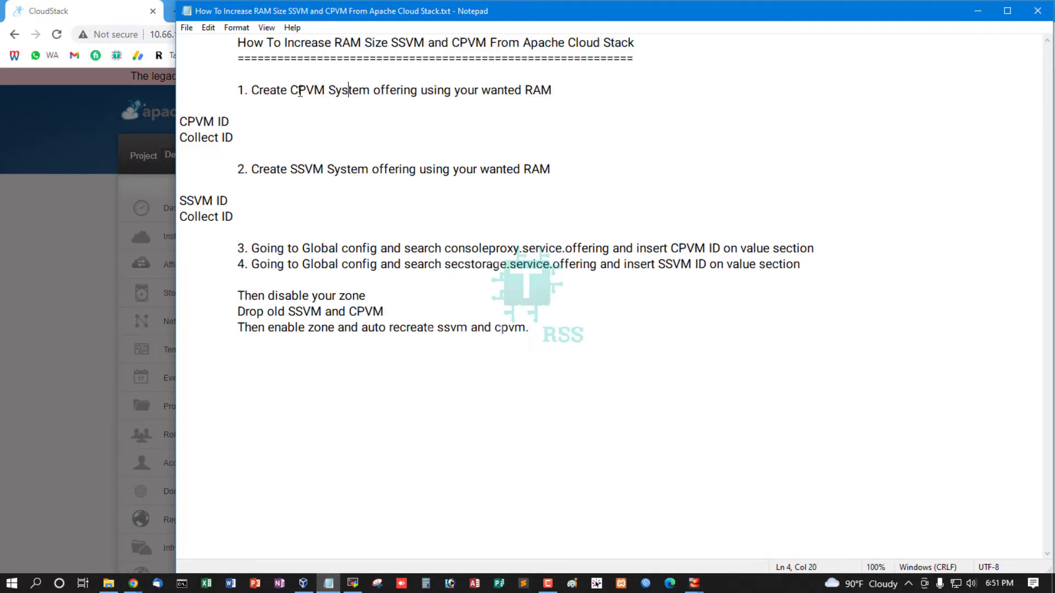
{"action": "left_click_drag", "start_coordinate": [291, 89], "coordinate": [331, 91]}
{"action": "key", "text": "ctrl+c"}
{"action": "left_click", "coordinate": [78, 255]}
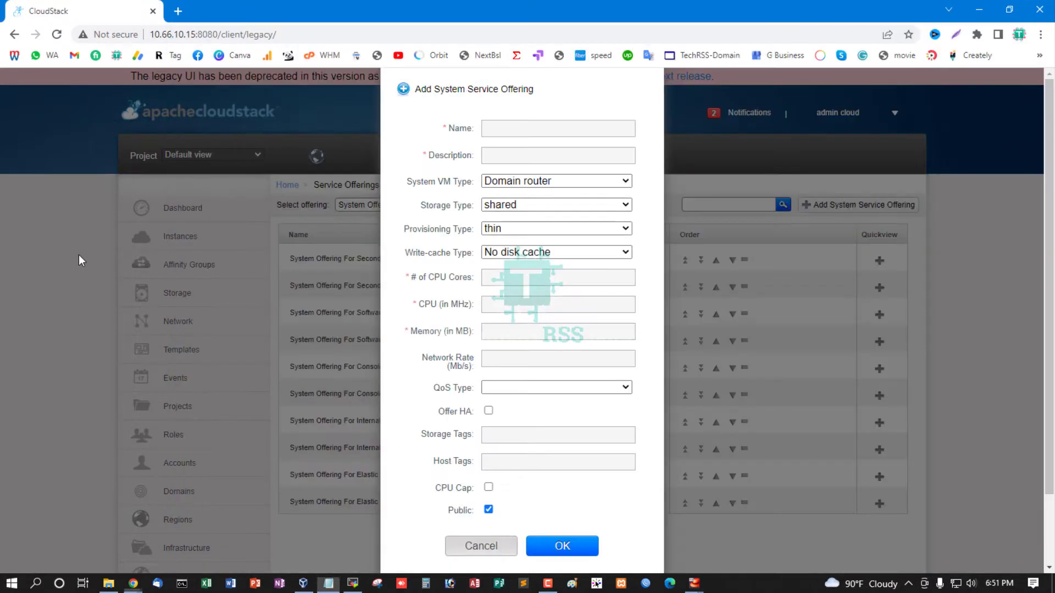
{"action": "left_click", "coordinate": [526, 130]}
{"action": "key", "text": "ctrl+v"}
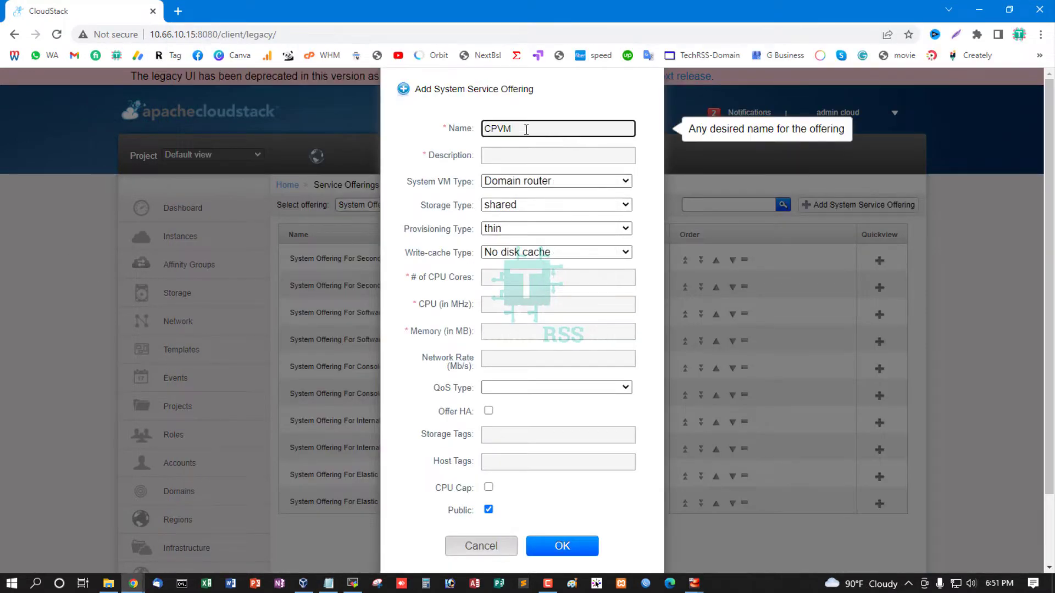
{"action": "left_click", "coordinate": [522, 154]}
{"action": "key", "text": "ctrl+v"}
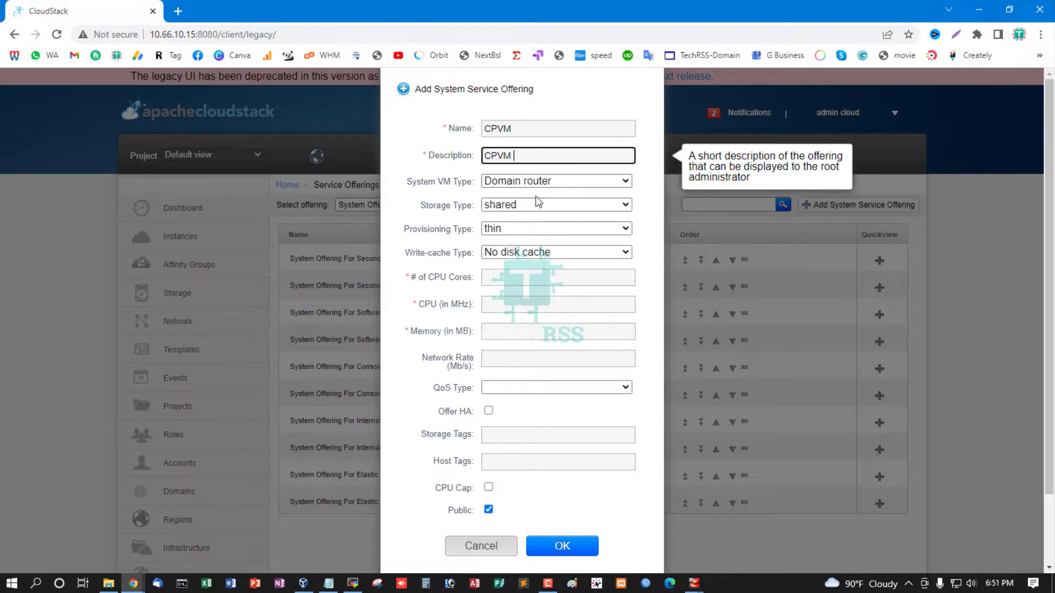
{"action": "left_click", "coordinate": [562, 182]}
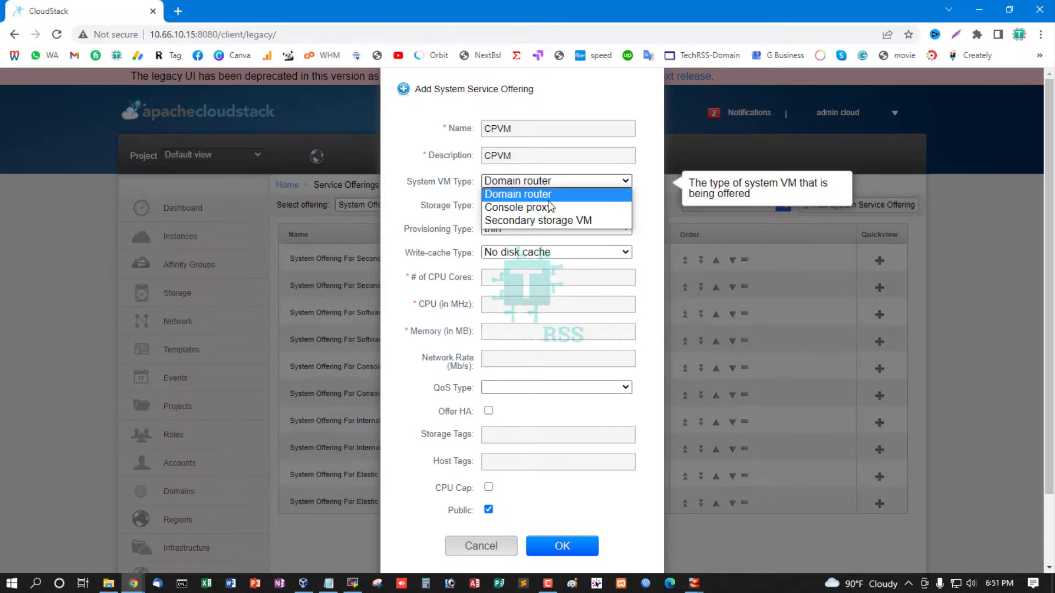
{"action": "left_click", "coordinate": [560, 206]}
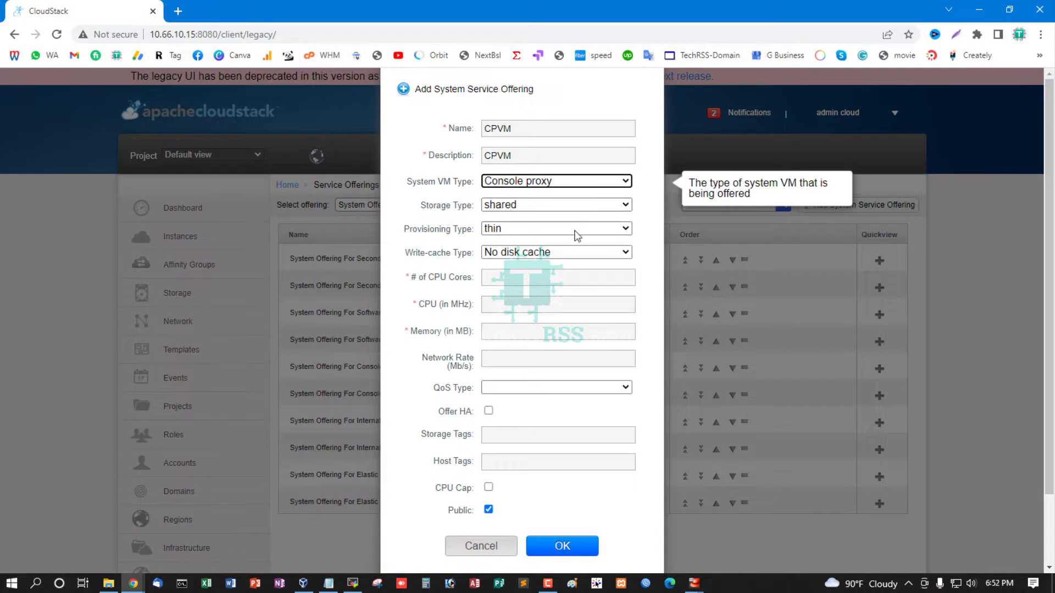
Give the CPVM offering 1 CPU core, 500 MHz and 1024 MB of memory, and create it
{"action": "left_click", "coordinate": [525, 276]}
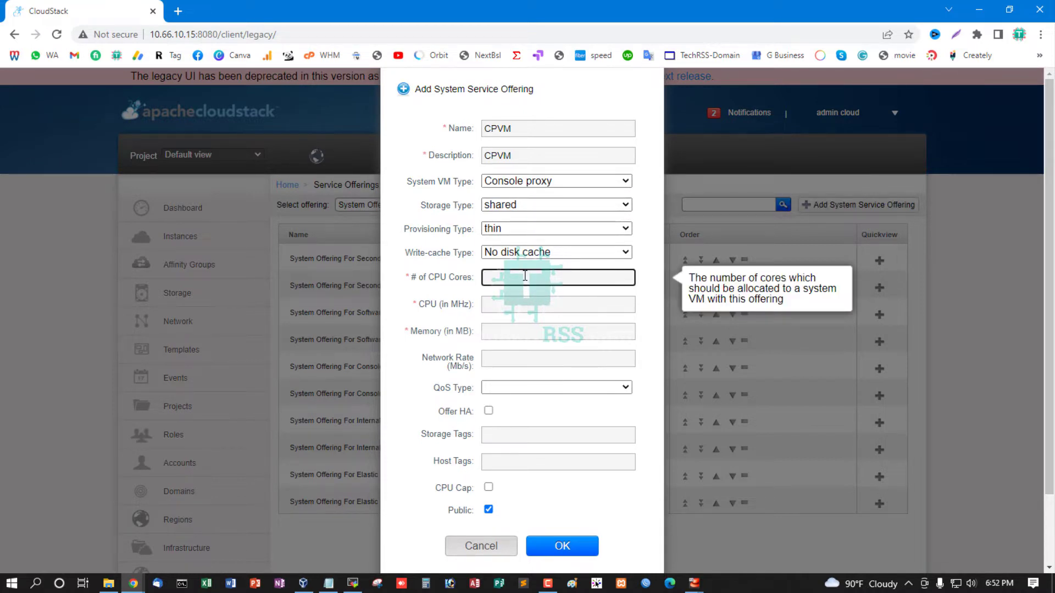
{"action": "left_click", "coordinate": [525, 304]}
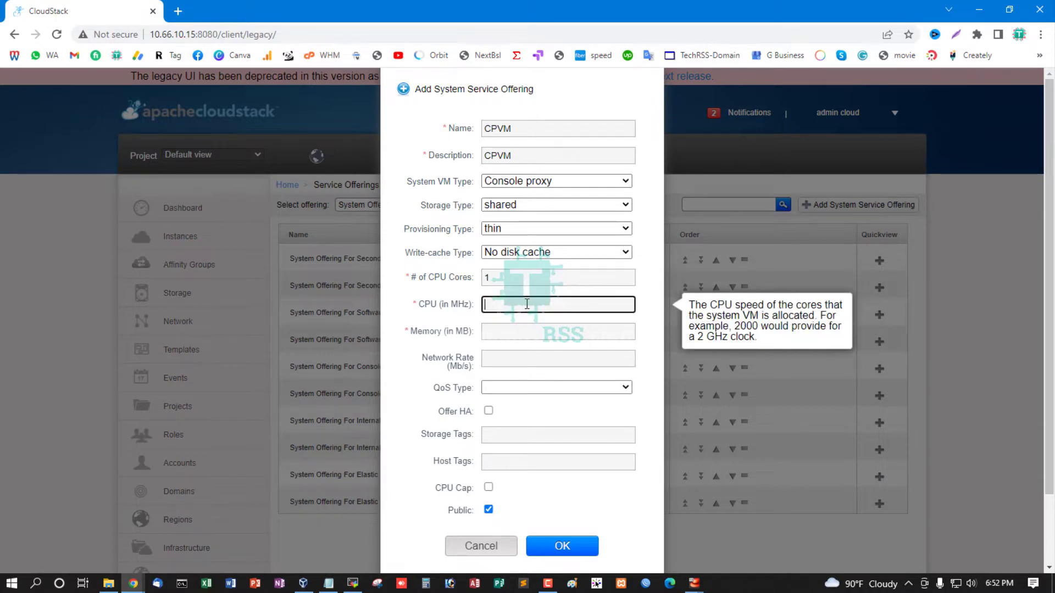
{"action": "left_click", "coordinate": [520, 333]}
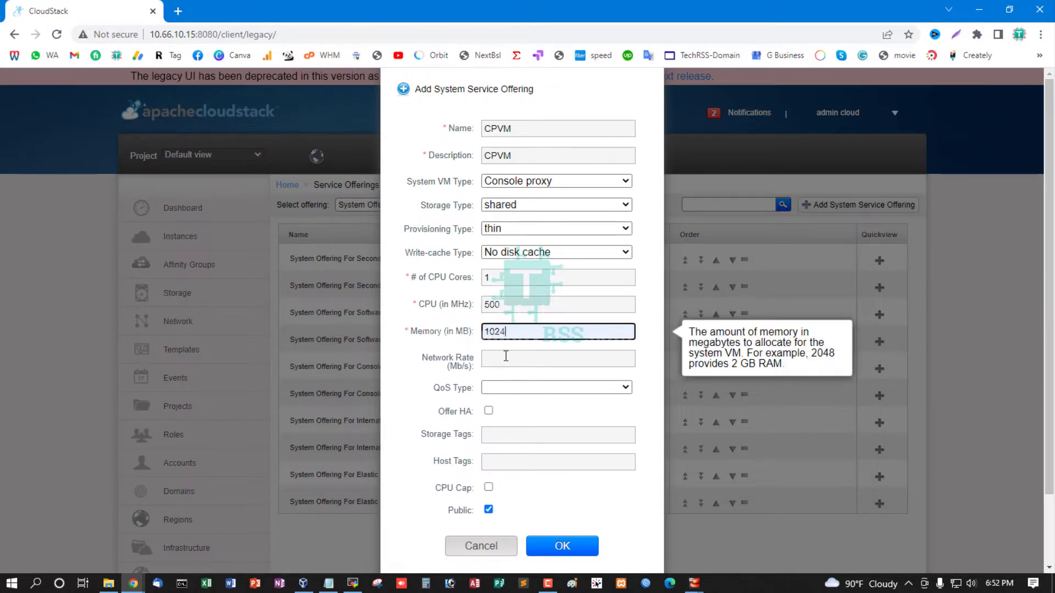
{"action": "scroll", "coordinate": [516, 368], "scroll_direction": "down", "scroll_amount": 1}
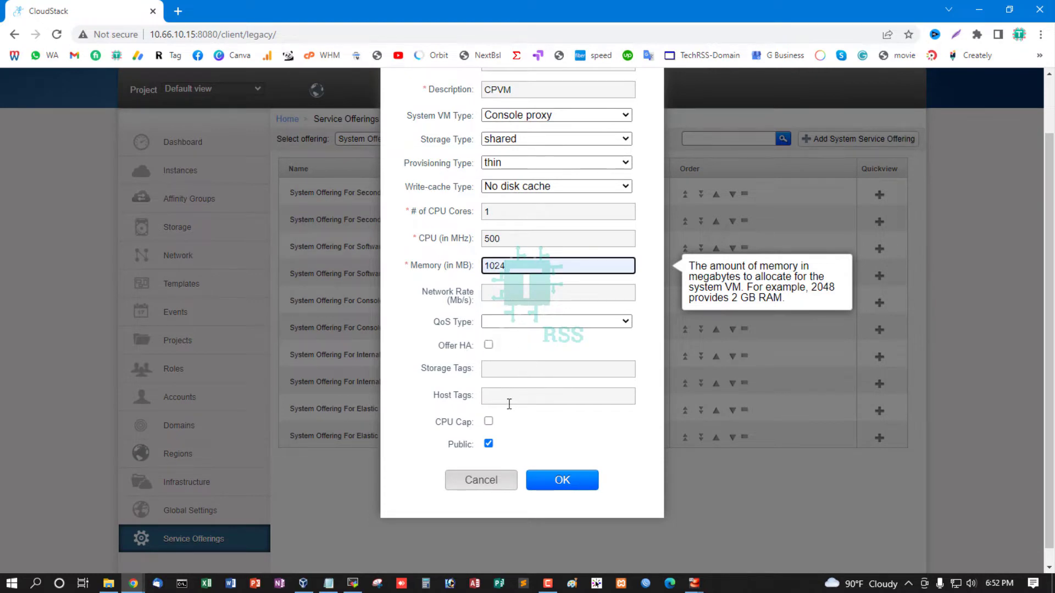
{"action": "left_click", "coordinate": [577, 487]}
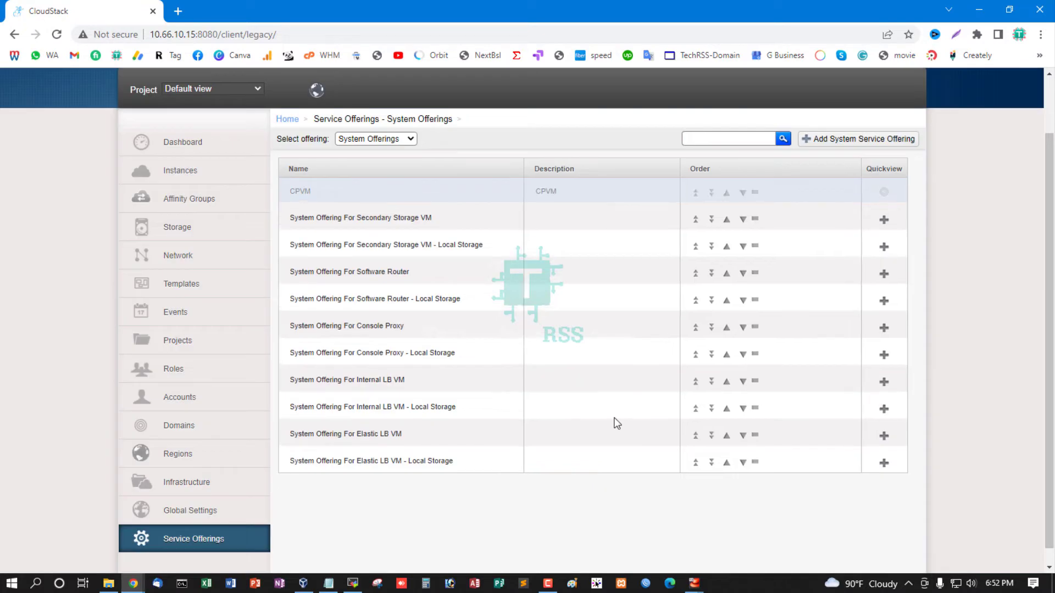
Start another system service offering with SSVM, copied from the notes, as name and description, and Secondary storage VM as system VM type
{"action": "scroll", "coordinate": [616, 422], "scroll_direction": "up", "scroll_amount": 1}
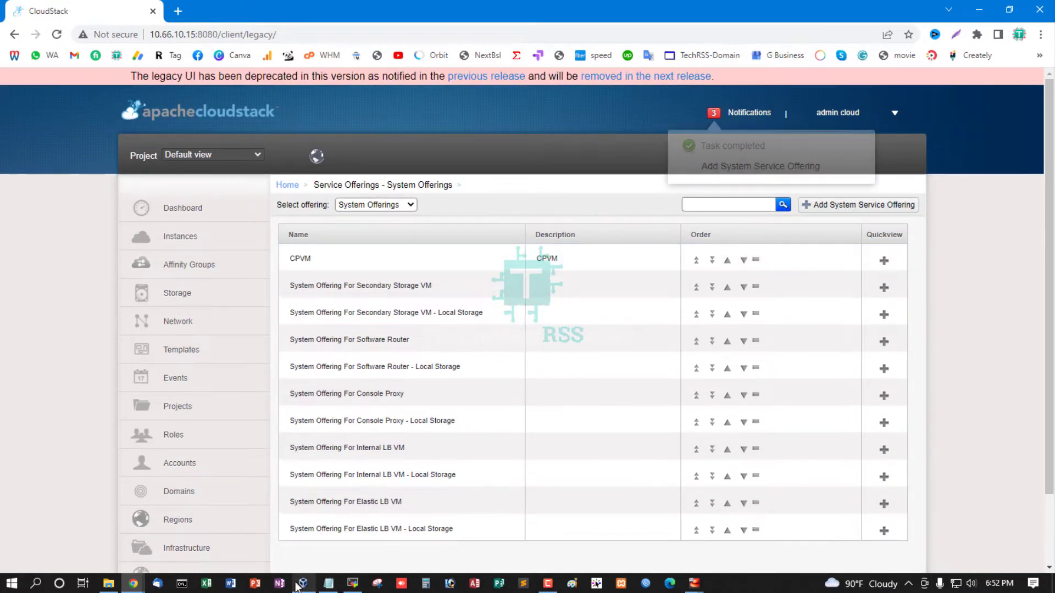
{"action": "left_click", "coordinate": [328, 583]}
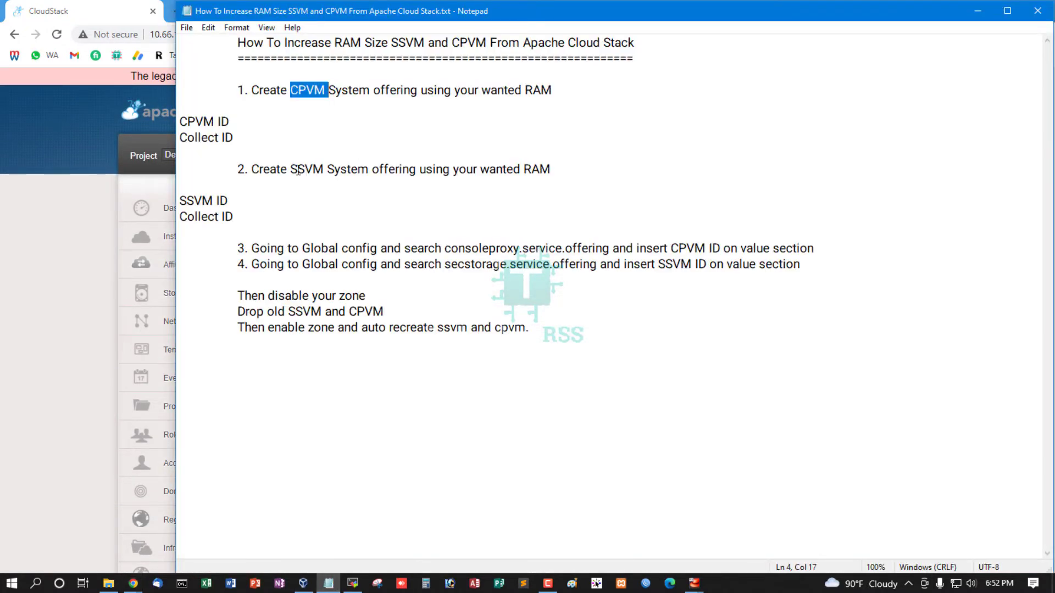
{"action": "left_click_drag", "start_coordinate": [292, 169], "coordinate": [324, 169]}
{"action": "key", "text": "ctrl+c"}
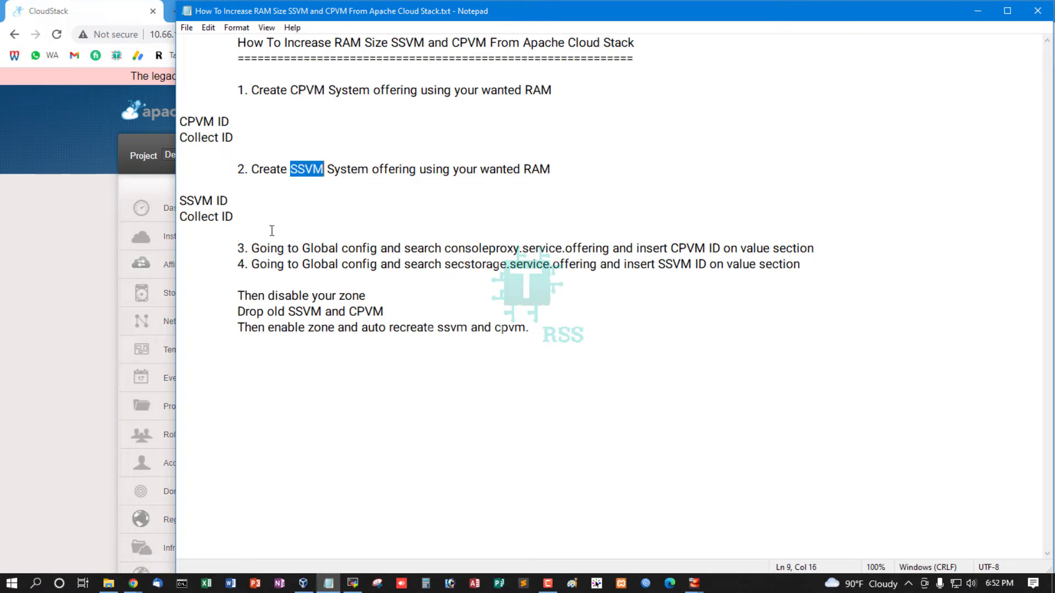
{"action": "left_click", "coordinate": [41, 253]}
{"action": "left_click", "coordinate": [851, 205]}
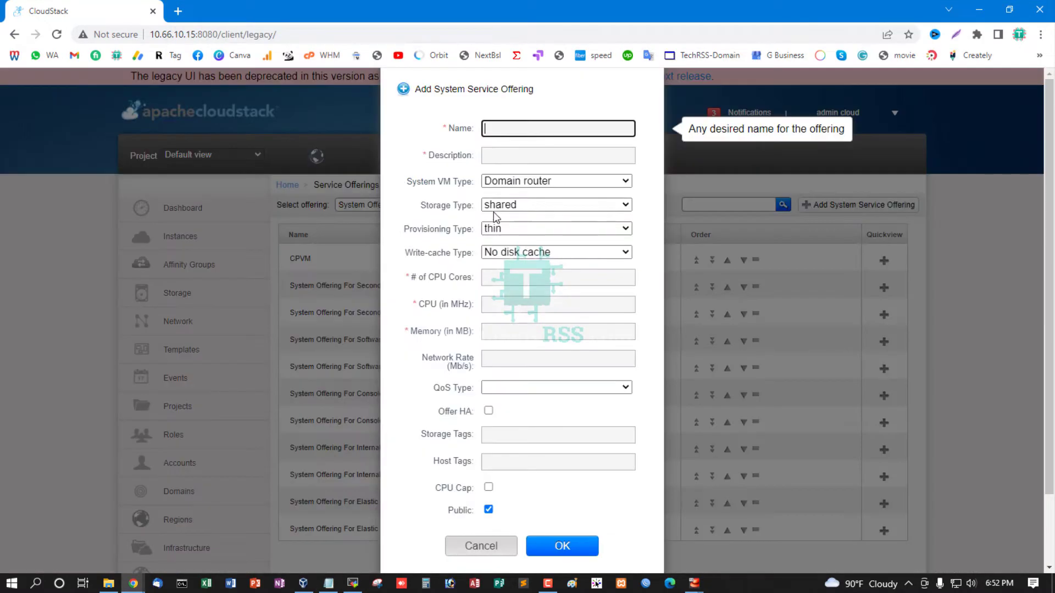
{"action": "left_click", "coordinate": [539, 155]}
{"action": "key", "text": "ctrl+v"}
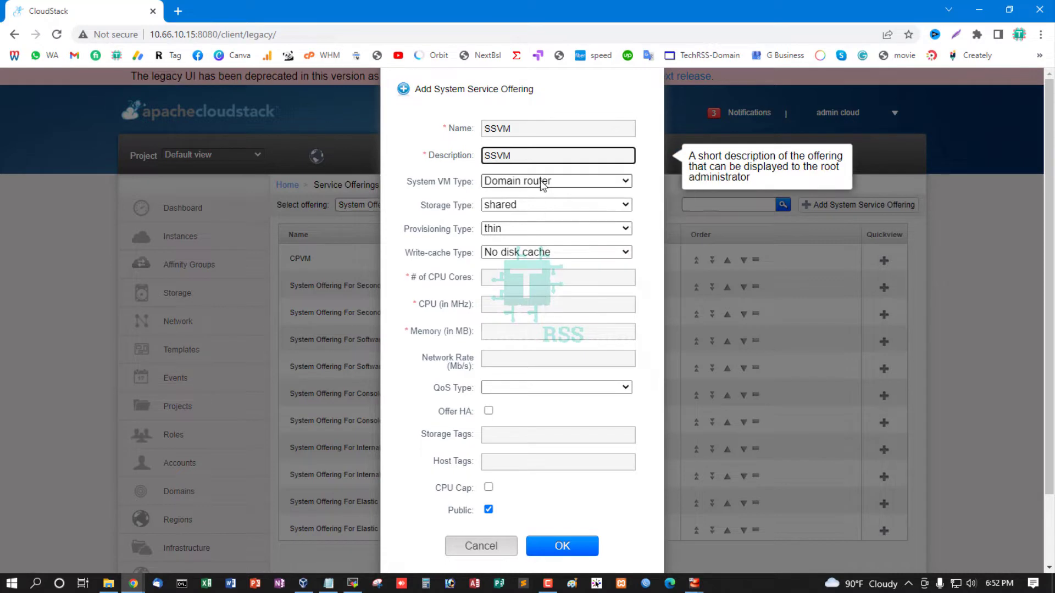
{"action": "left_click", "coordinate": [540, 181]}
{"action": "left_click", "coordinate": [541, 220]}
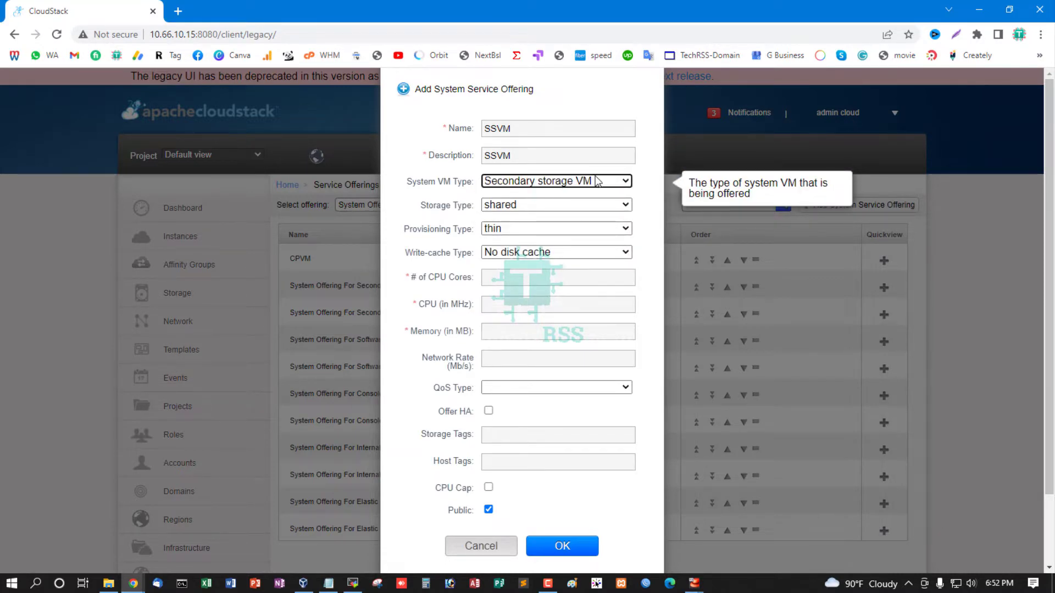
{"action": "left_click", "coordinate": [531, 205]}
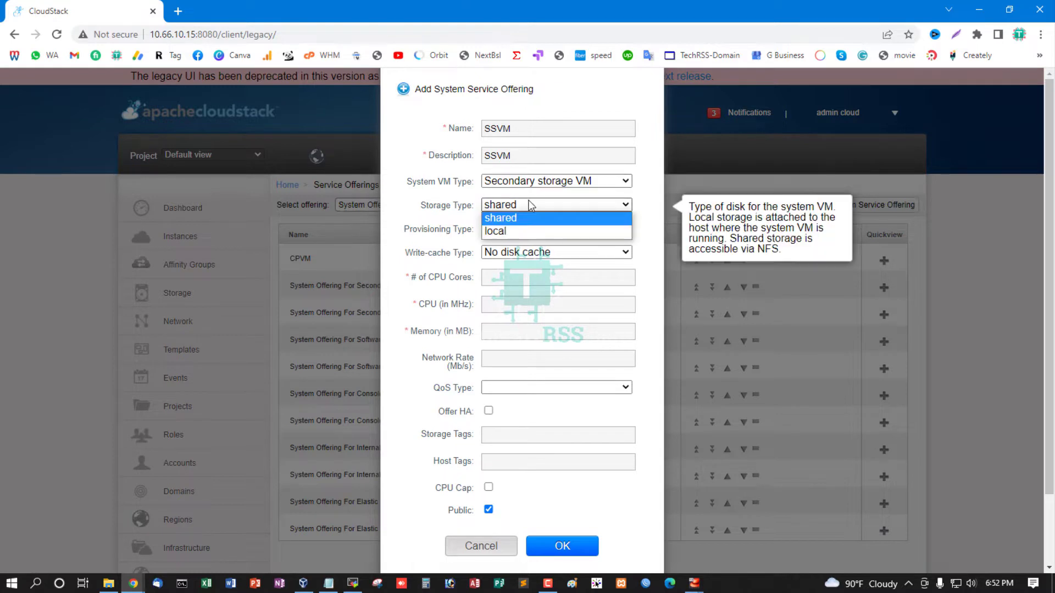
{"action": "left_click", "coordinate": [531, 205]}
{"action": "left_click", "coordinate": [541, 230]}
{"action": "left_click", "coordinate": [541, 229]}
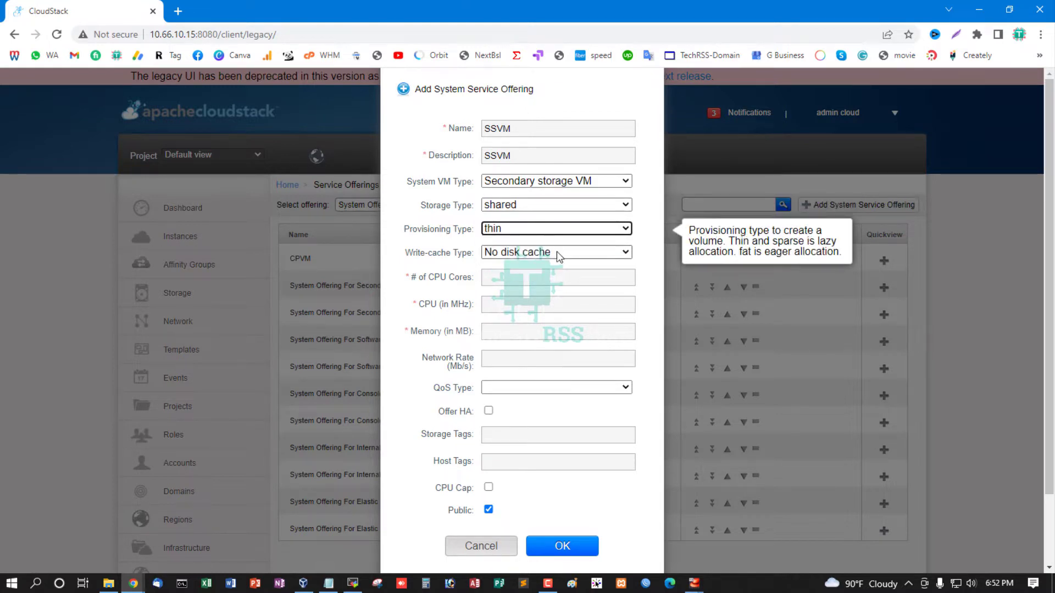
{"action": "left_click", "coordinate": [557, 252]}
{"action": "left_click", "coordinate": [557, 252]}
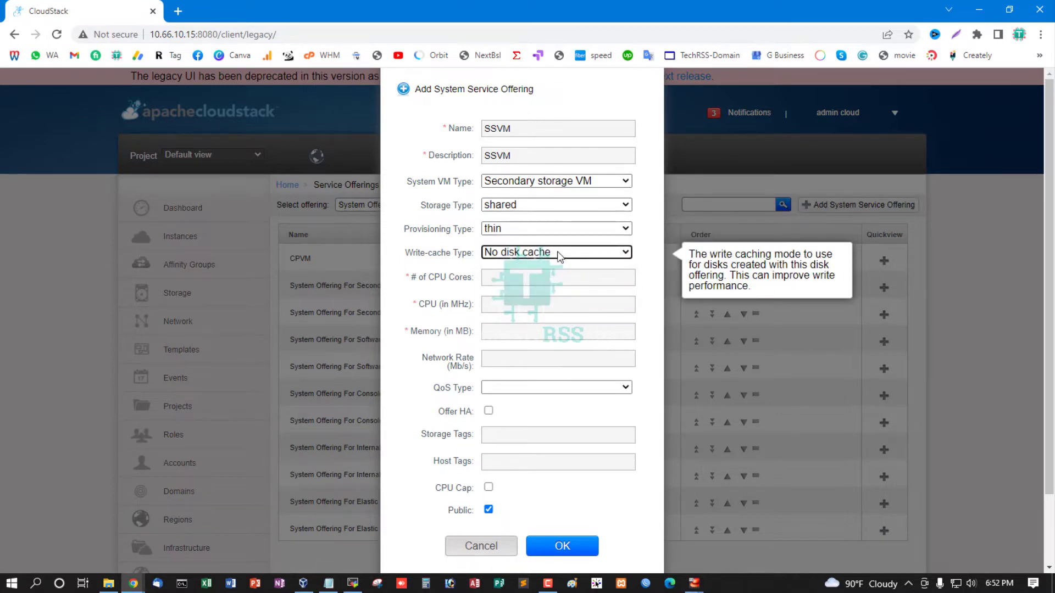
Give the SSVM offering 1 CPU core, 500 MHz and 1024 MB of memory, and create it
{"action": "left_click", "coordinate": [551, 286]}
{"action": "type", "text": "1"}
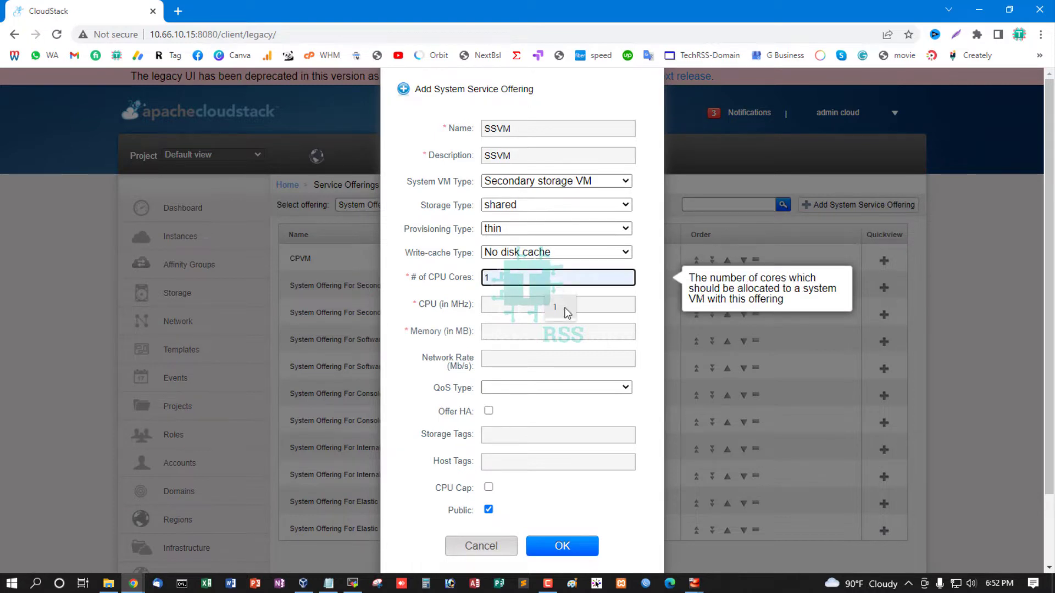
{"action": "left_click", "coordinate": [566, 305]}
{"action": "type", "text": "500"}
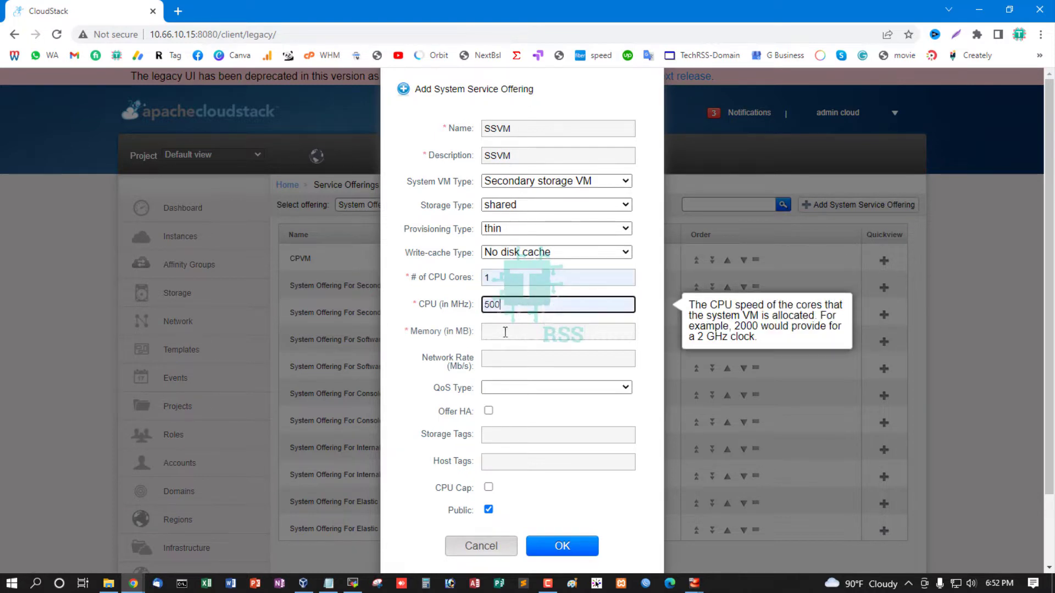
{"action": "left_click", "coordinate": [522, 332]}
{"action": "left_click", "coordinate": [568, 362]}
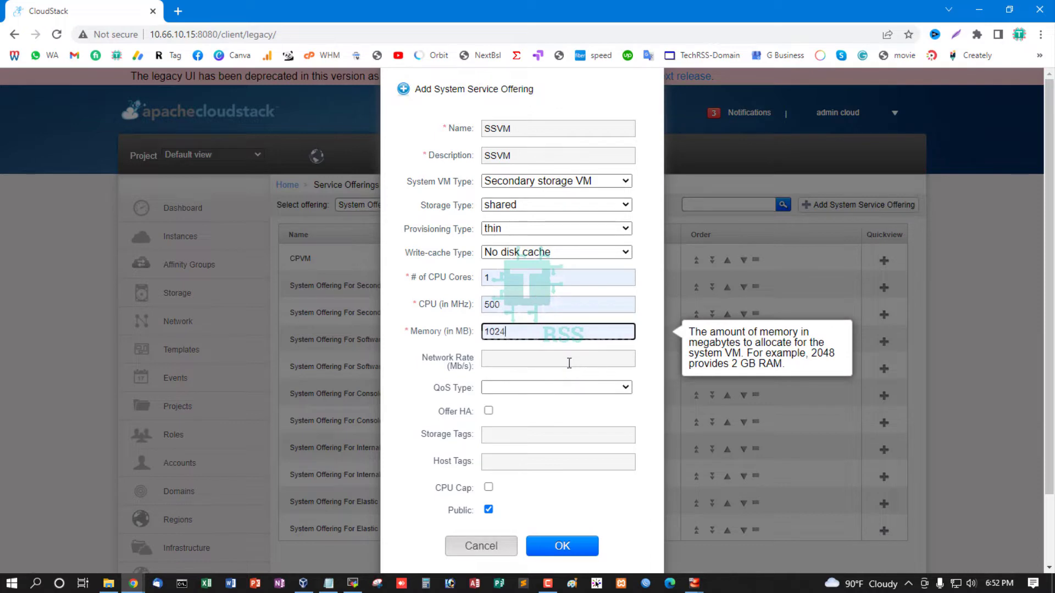
{"action": "left_click", "coordinate": [565, 547]}
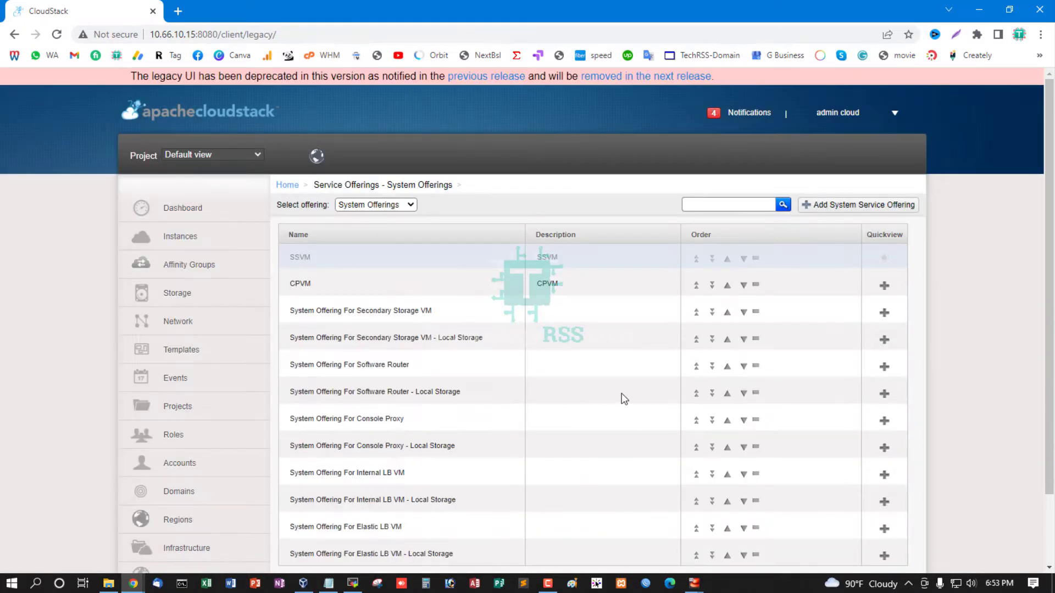
Copy the CPVM offering's ID from its details into the Notepad notes, after Collect ID under CPVM ID
{"action": "left_click", "coordinate": [302, 285]}
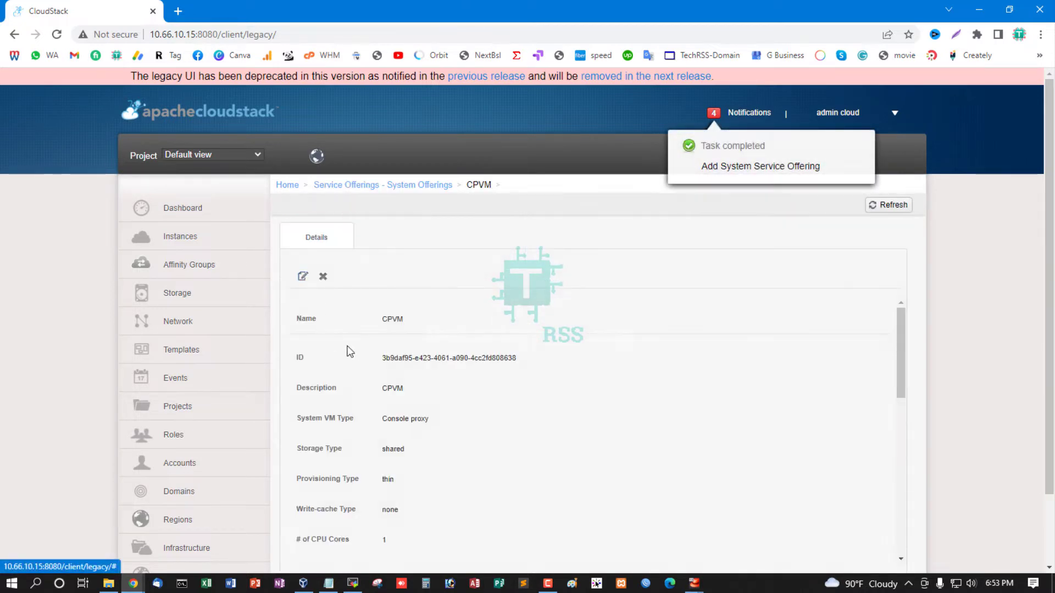
{"action": "double_click", "coordinate": [405, 359]}
{"action": "left_click", "coordinate": [458, 361]}
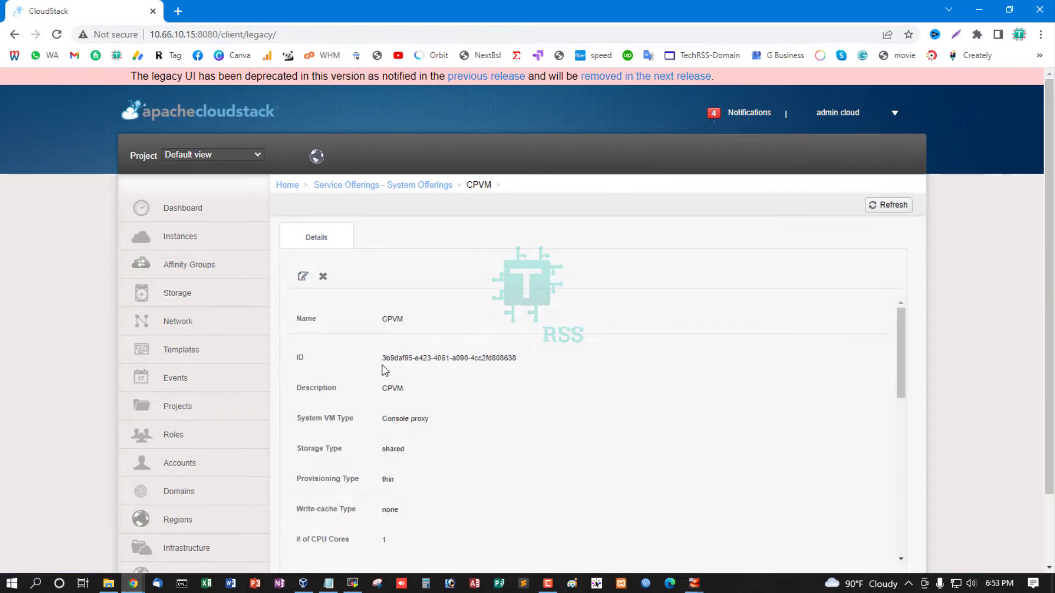
{"action": "left_click_drag", "start_coordinate": [383, 358], "coordinate": [525, 363]}
{"action": "key", "text": "ctrl+c"}
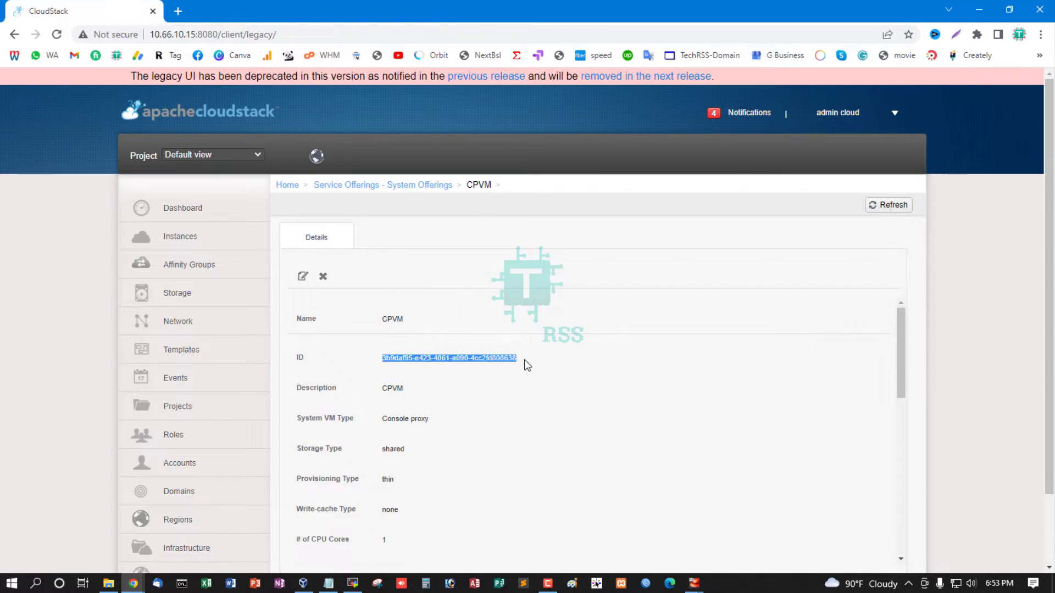
{"action": "left_click", "coordinate": [328, 584]}
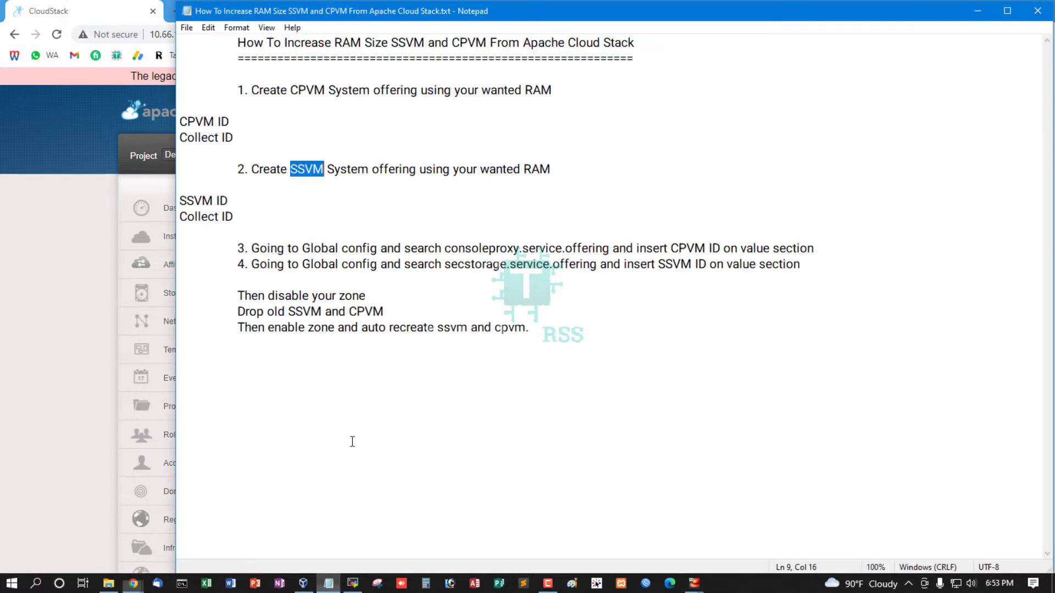
{"action": "left_click", "coordinate": [262, 140]}
{"action": "key", "text": "ctrl+v"}
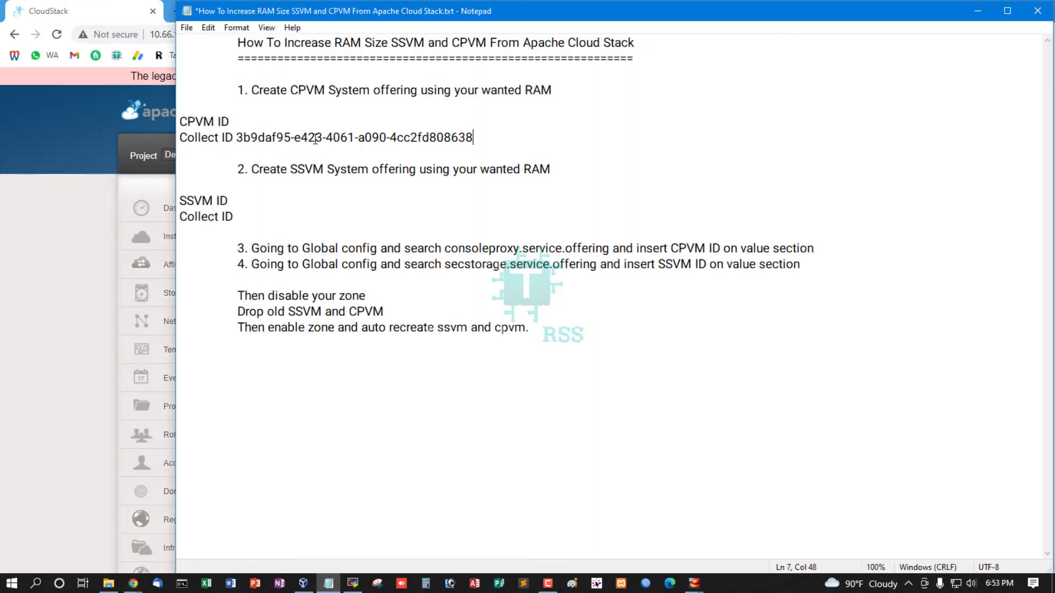
Copy the SSVM offering's ID from CloudStack into the notes, after Collect ID under SSVM ID, and save the file
{"action": "left_click", "coordinate": [105, 424]}
{"action": "left_click", "coordinate": [424, 185]}
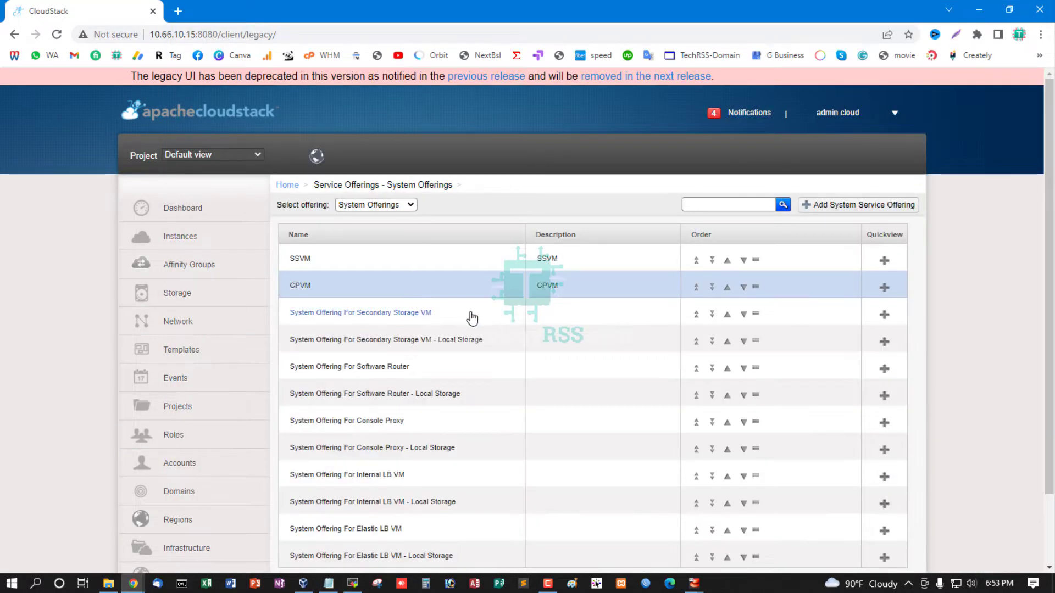
{"action": "left_click", "coordinate": [303, 259]}
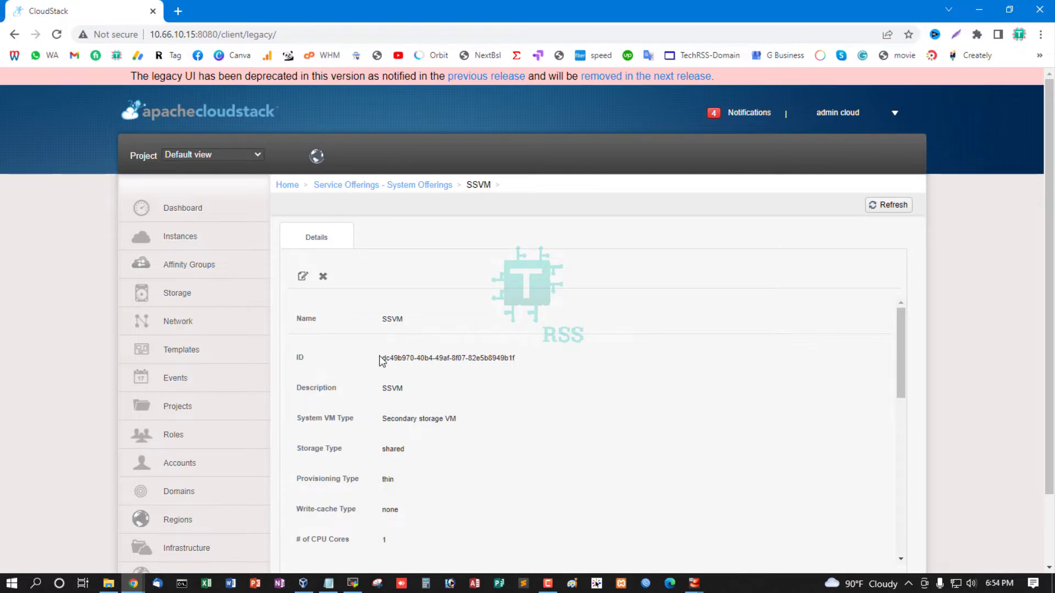
{"action": "left_click_drag", "start_coordinate": [380, 360], "coordinate": [575, 370]}
{"action": "key", "text": "ctrl+c"}
{"action": "left_click", "coordinate": [329, 584]}
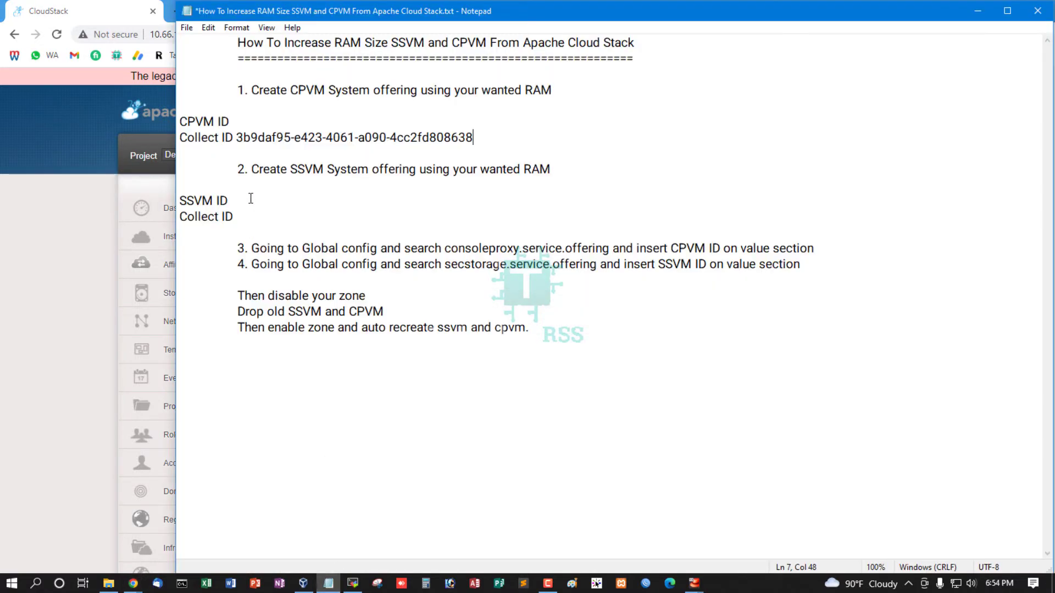
{"action": "left_click", "coordinate": [251, 218]}
{"action": "key", "text": "ctrl+v"}
{"action": "key", "text": "ctrl+s"}
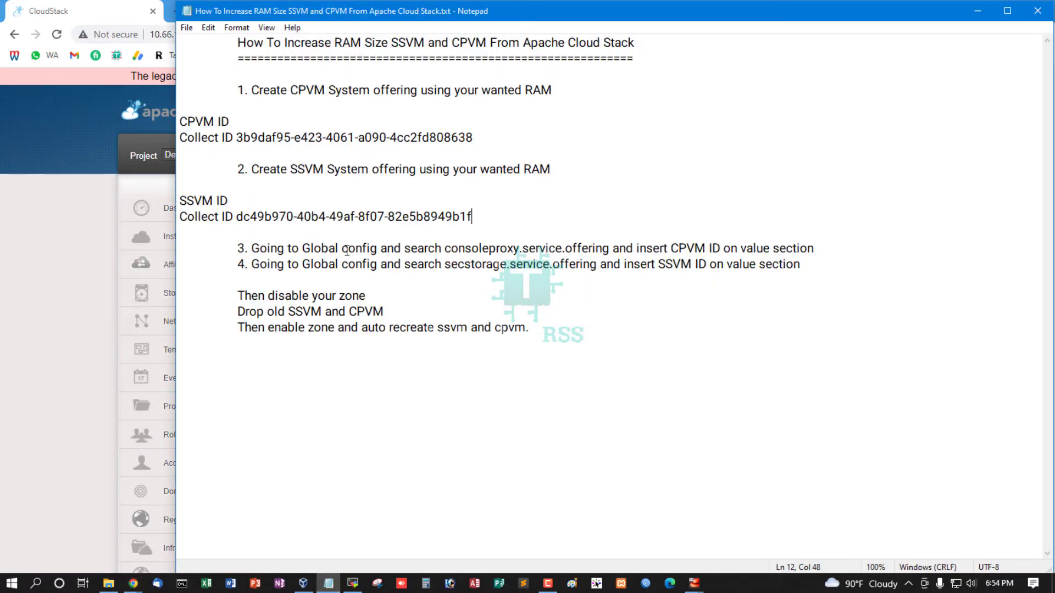
Copy consoleproxy.service.offering from step 3 of the notes and search CloudStack's Global Settings for it
{"action": "left_click_drag", "start_coordinate": [236, 250], "coordinate": [610, 248]}
{"action": "key", "text": "ctrl+c"}
{"action": "left_click", "coordinate": [444, 250]}
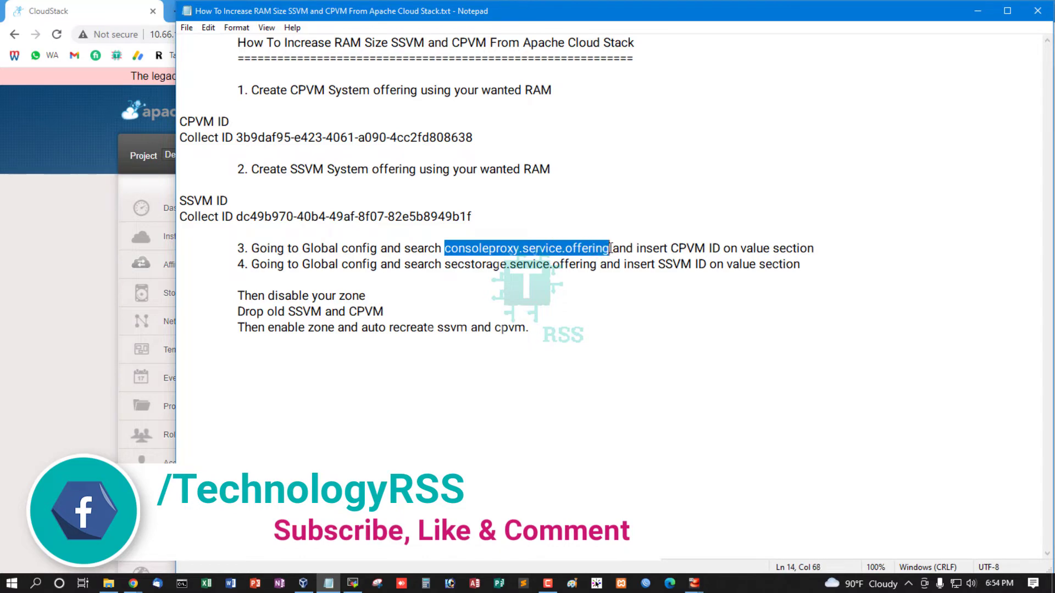
{"action": "left_click", "coordinate": [73, 328]}
{"action": "scroll", "coordinate": [231, 418], "scroll_direction": "down", "scroll_amount": 2}
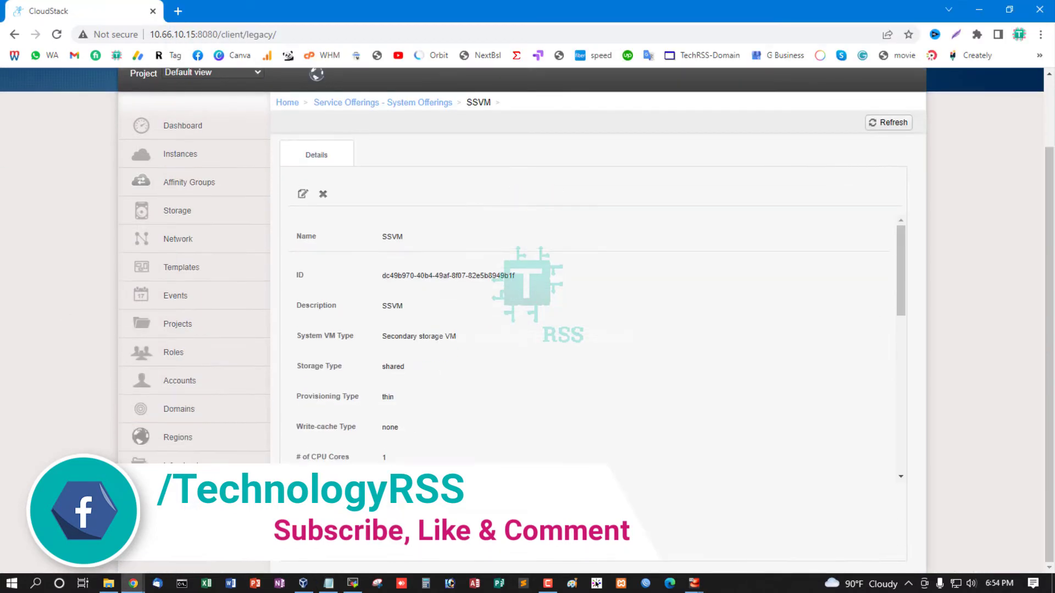
{"action": "left_click", "coordinate": [220, 494]}
{"action": "left_click", "coordinate": [840, 122]}
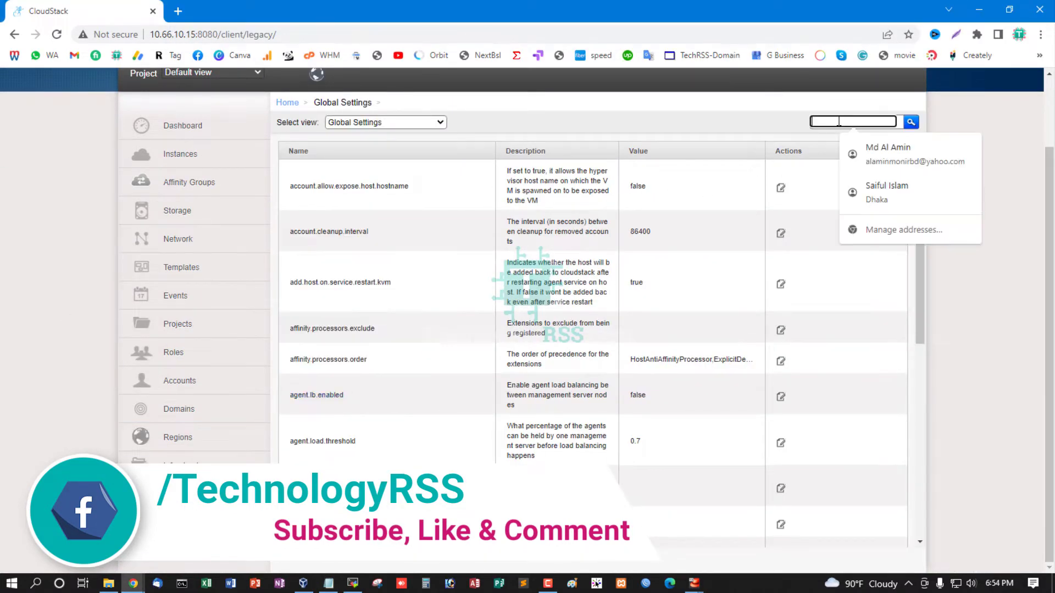
{"action": "key", "text": "ctrl+v"}
{"action": "left_click", "coordinate": [911, 121]}
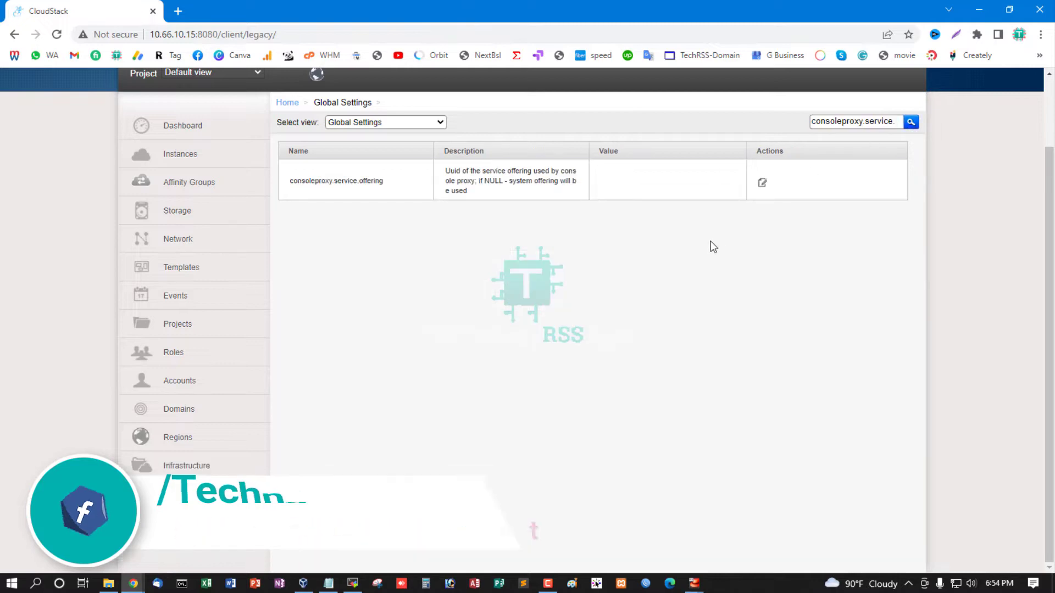
Set the consoleproxy.service.offering value to the CPVM ID copied from the notes, and dismiss the restart notice
{"action": "left_click", "coordinate": [764, 187]}
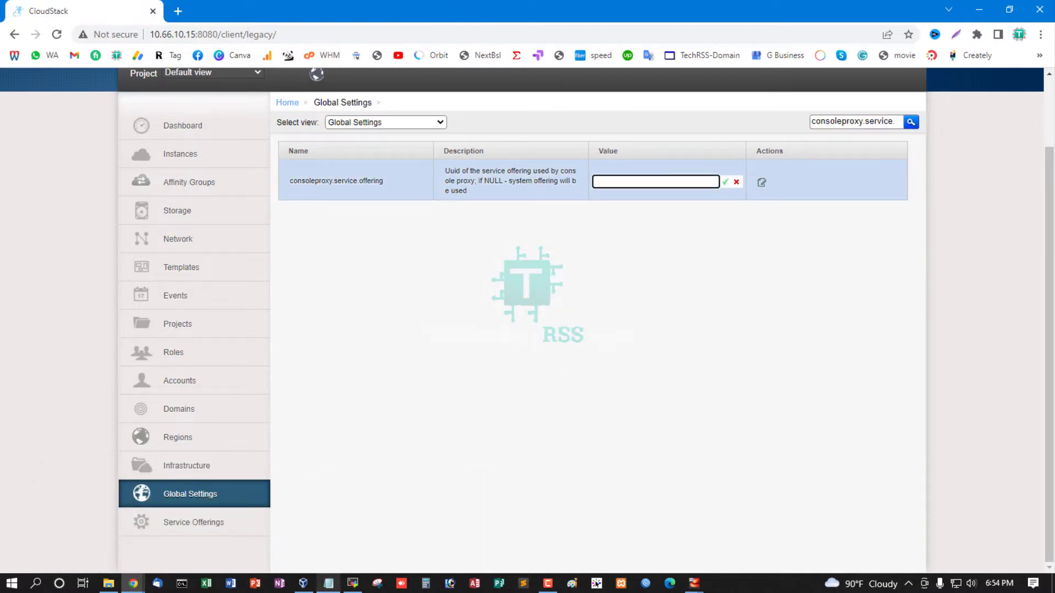
{"action": "left_click", "coordinate": [329, 584]}
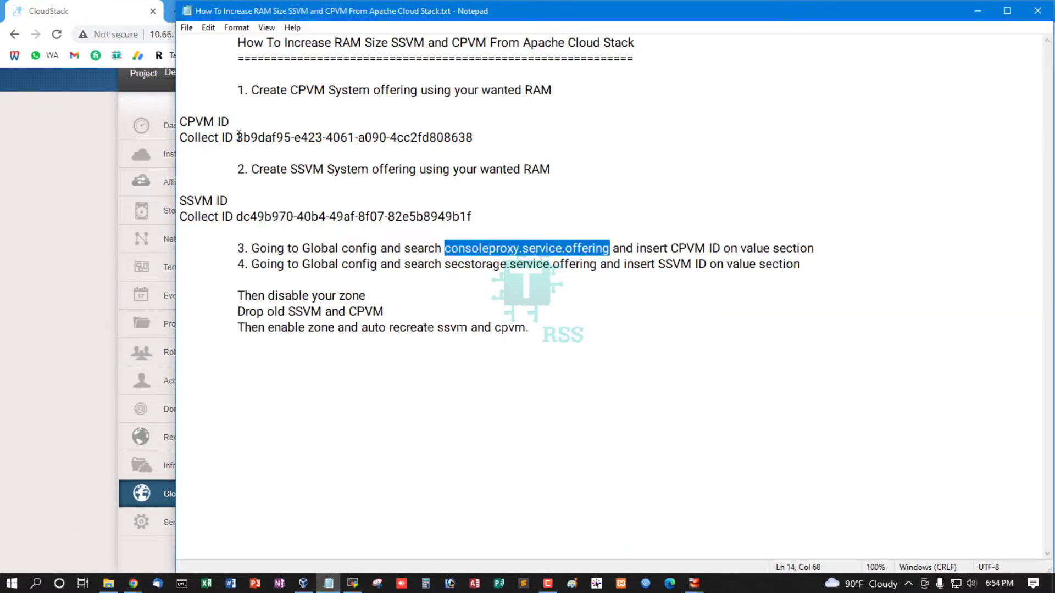
{"action": "left_click_drag", "start_coordinate": [238, 137], "coordinate": [478, 140]}
{"action": "key", "text": "ctrl+c"}
{"action": "left_click", "coordinate": [59, 247]}
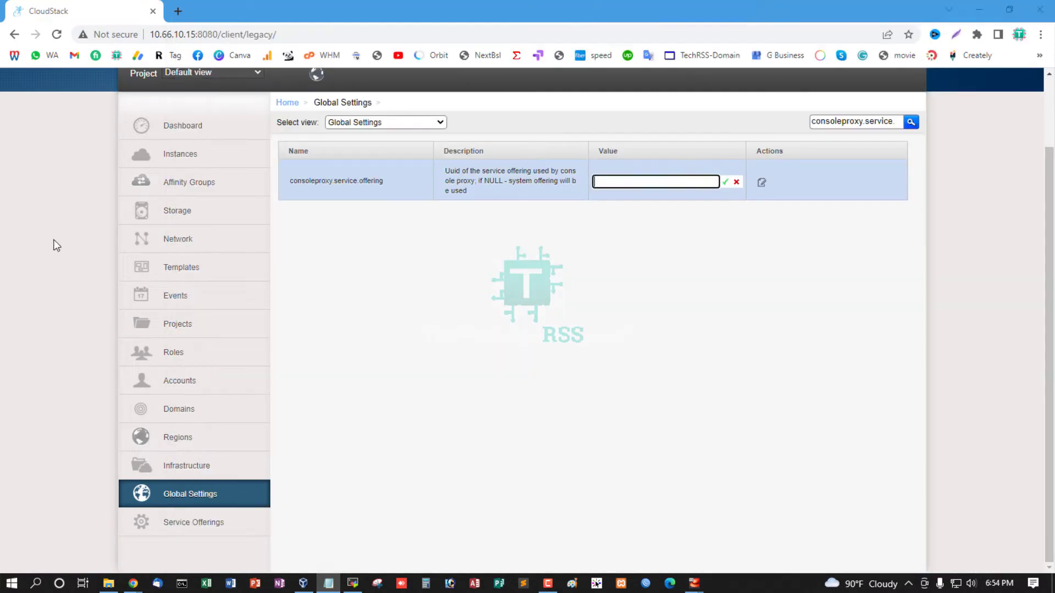
{"action": "left_click", "coordinate": [632, 182]}
{"action": "key", "text": "ctrl+v"}
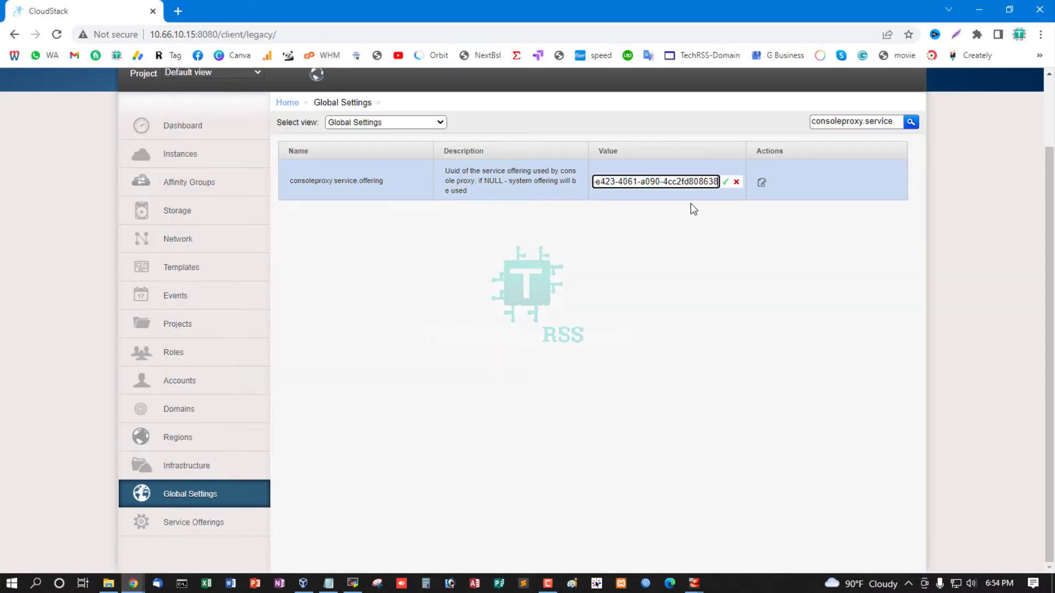
{"action": "left_click", "coordinate": [725, 182]}
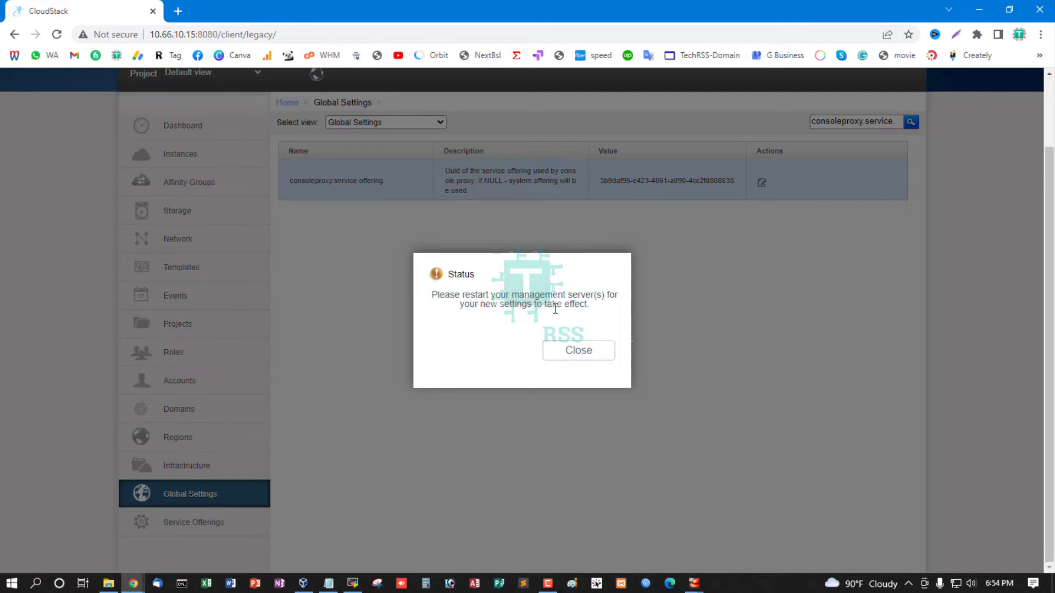
{"action": "left_click", "coordinate": [583, 354]}
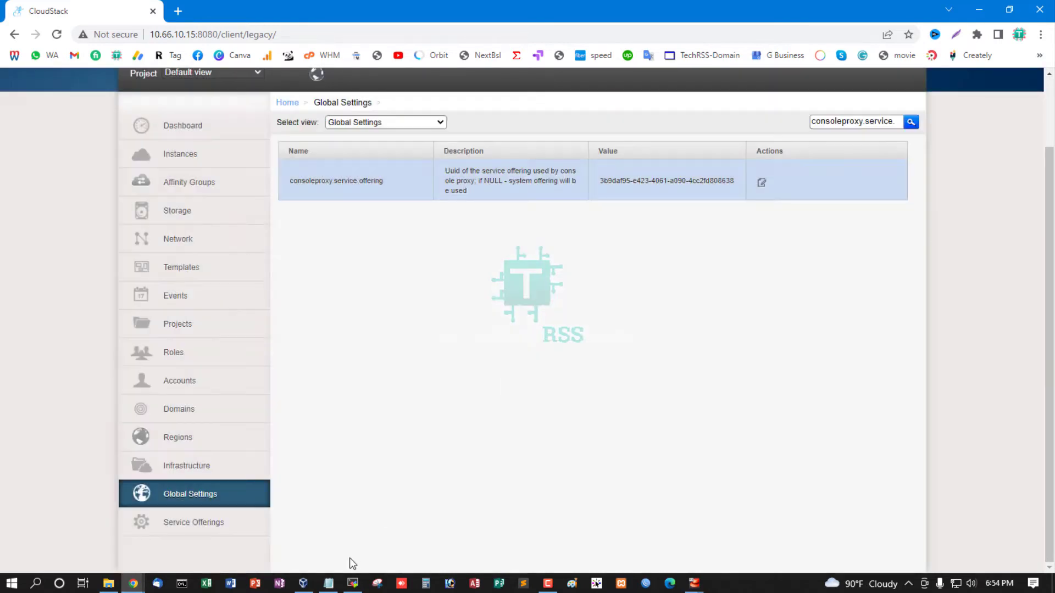
Copy secstorage.service.offering from step 4 of the notes and search CloudStack's Global Settings for it
{"action": "left_click", "coordinate": [332, 582]}
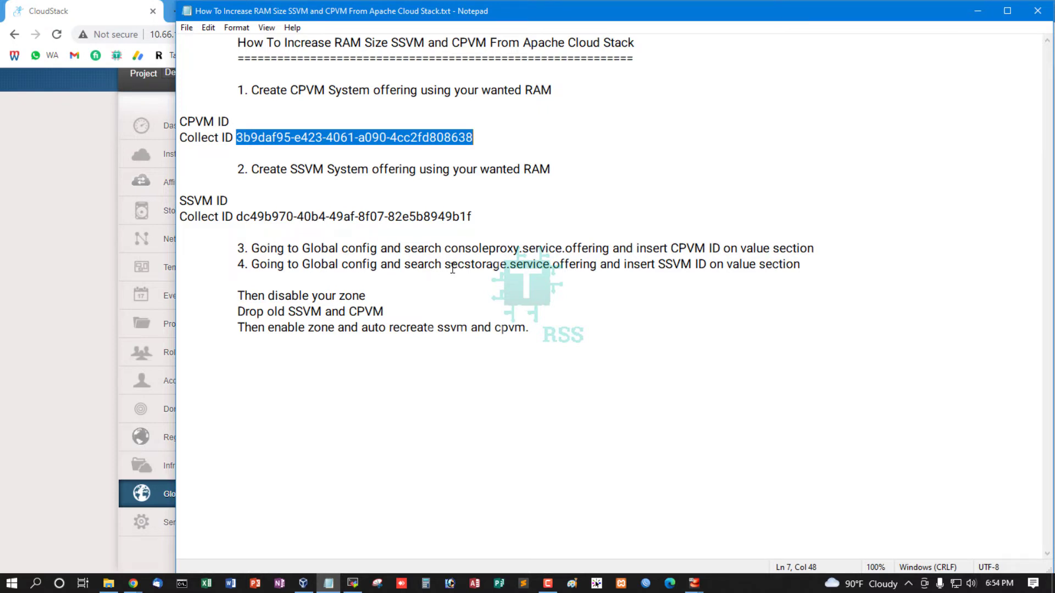
{"action": "left_click_drag", "start_coordinate": [453, 267], "coordinate": [566, 265]}
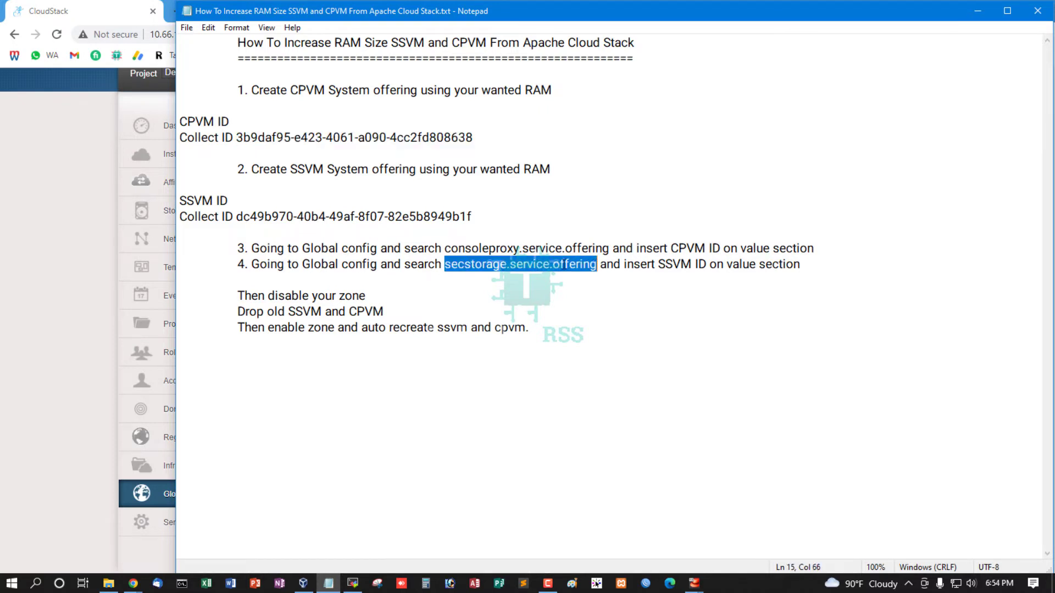
{"action": "left_click", "coordinate": [28, 290]}
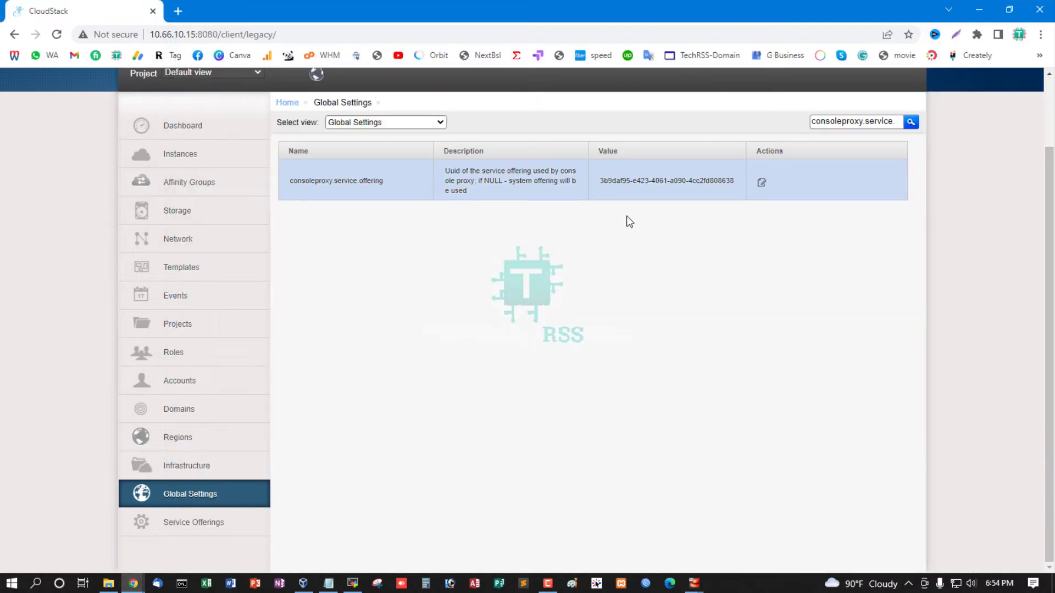
{"action": "triple_click", "coordinate": [854, 122]}
{"action": "key", "text": "ctrl+v"}
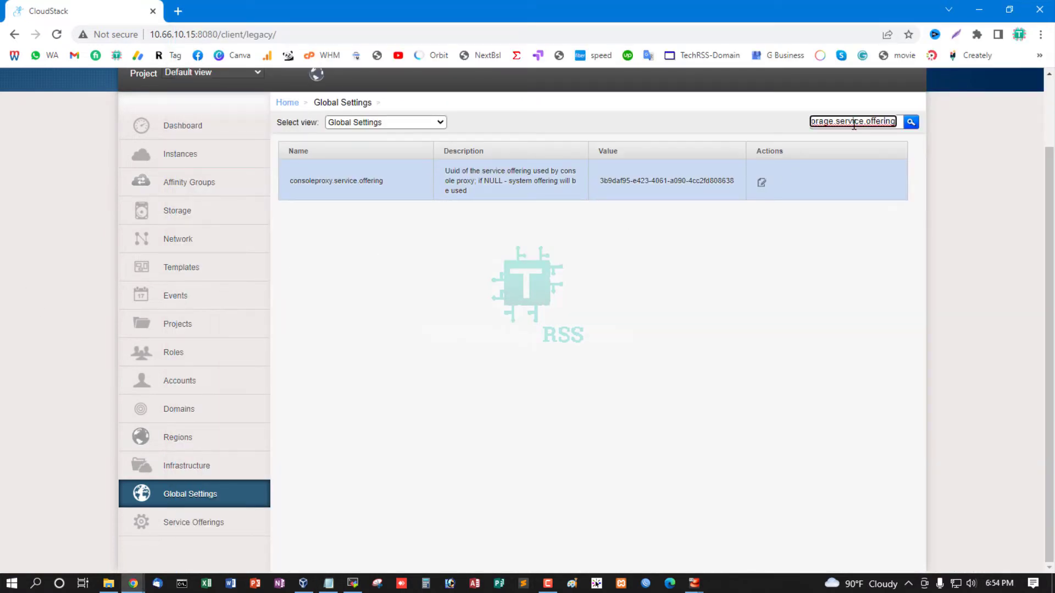
{"action": "key", "text": "Return"}
Set the secstorage.service.offering value to the SSVM ID copied from the notes, and dismiss the restart notice
{"action": "left_click", "coordinate": [761, 182]}
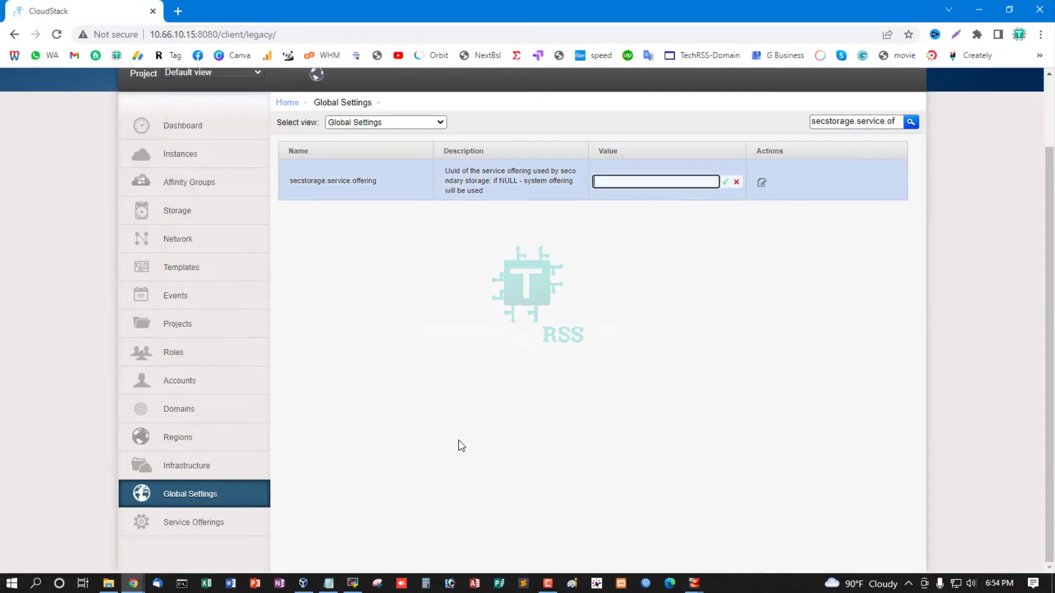
{"action": "left_click", "coordinate": [330, 583]}
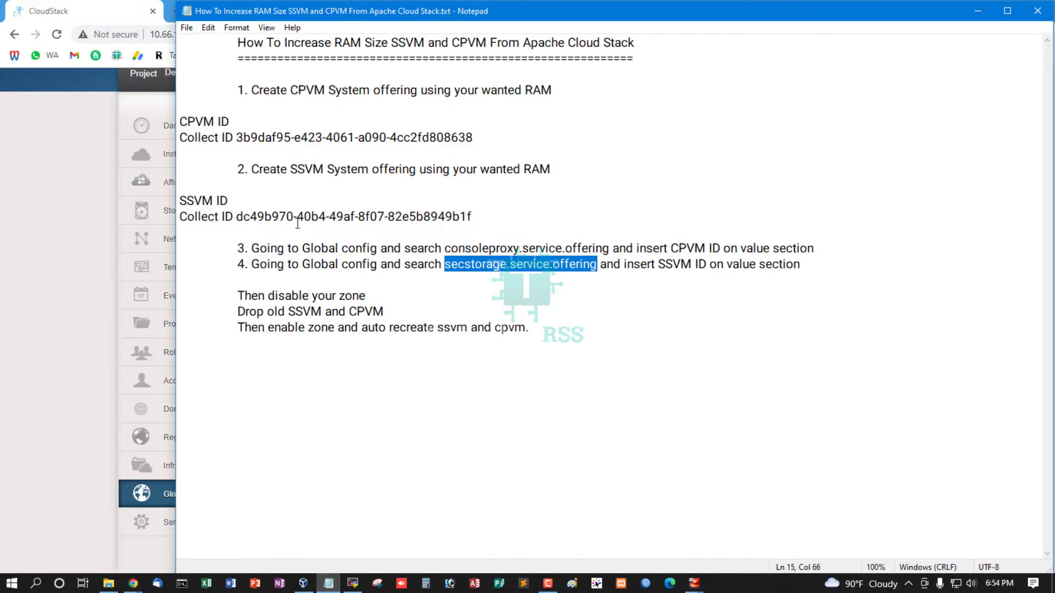
{"action": "left_click_drag", "start_coordinate": [237, 218], "coordinate": [471, 218]}
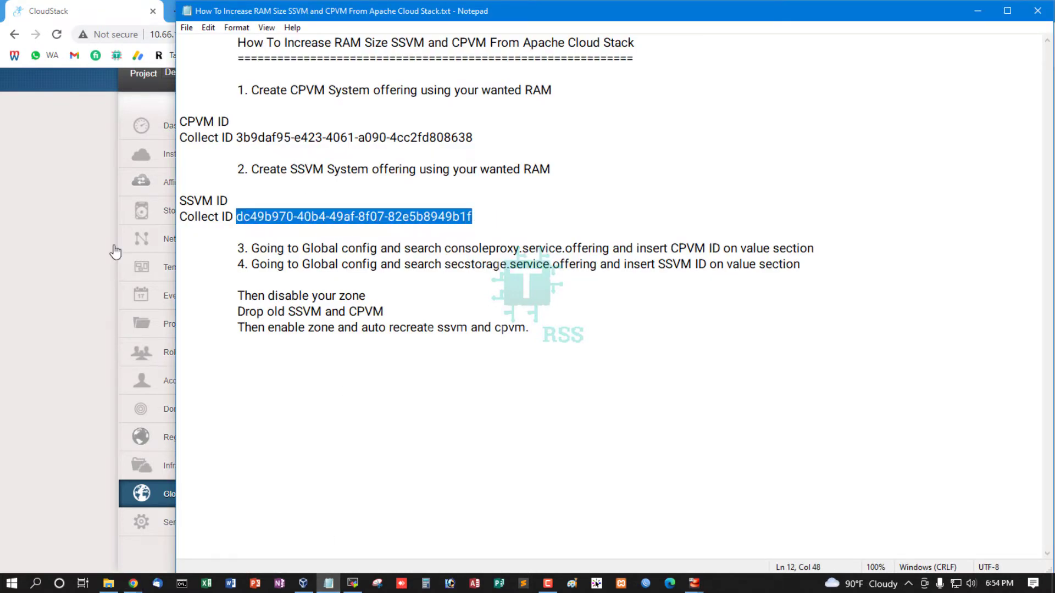
{"action": "left_click", "coordinate": [67, 251]}
{"action": "left_click", "coordinate": [678, 181]}
{"action": "key", "text": "ctrl+v"}
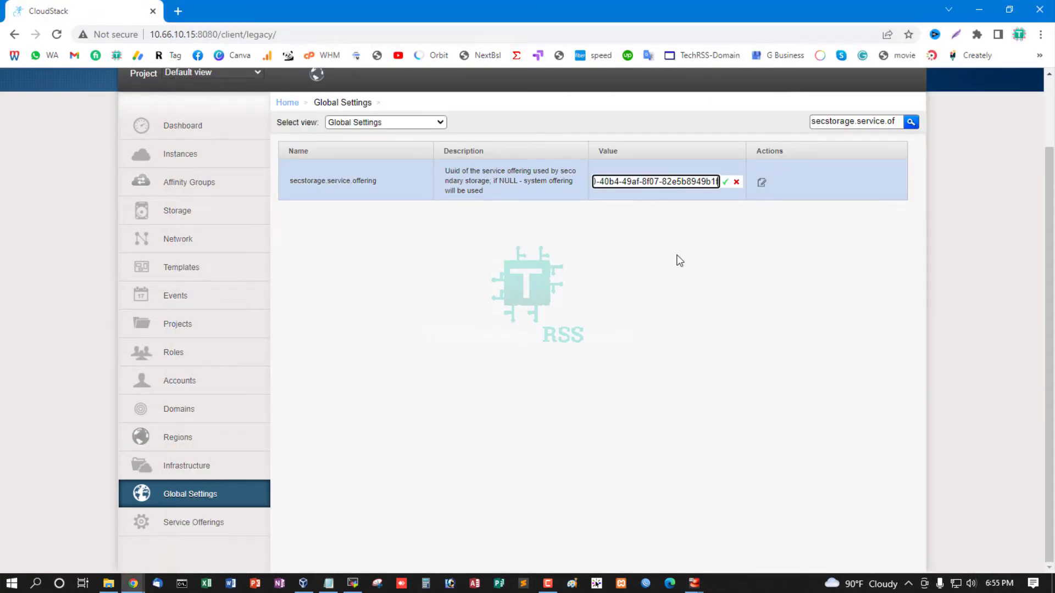
{"action": "key", "text": "Return"}
{"action": "left_click", "coordinate": [593, 358]}
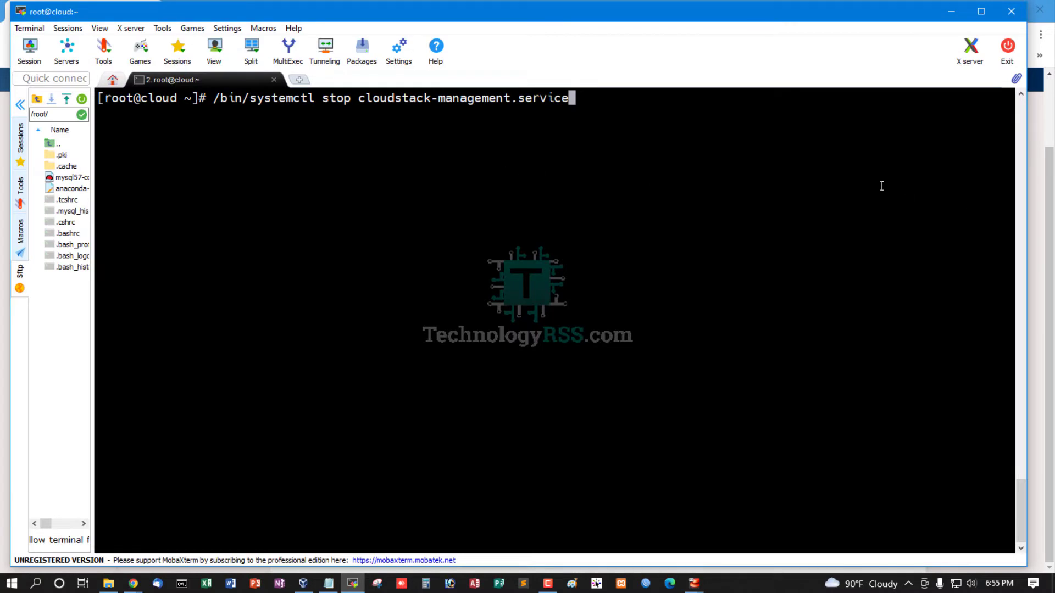
Restart the management server in the MobaXterm terminal by running /bin/systemctl stop, and start, on cloudstack-management.service
{"action": "key", "text": "Return"}
{"action": "key", "text": "Up"}
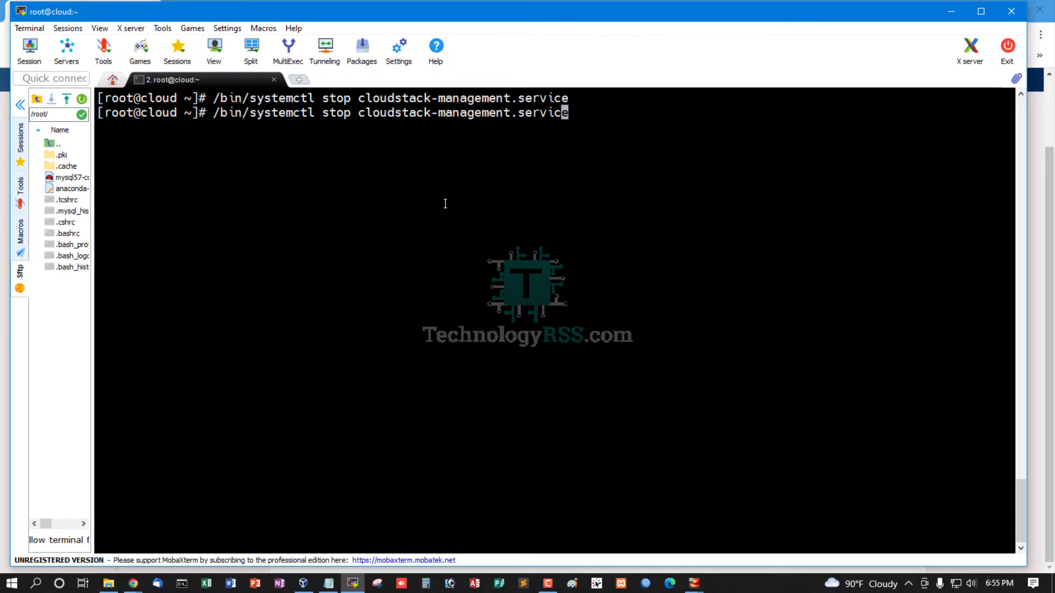
{"action": "key", "text": "Left"}
{"action": "key", "text": "Left"}
{"action": "key", "text": "Left"}
{"action": "key", "text": "Left"}
{"action": "key", "text": "Left"}
{"action": "key", "text": "Left"}
{"action": "key", "text": "Left"}
{"action": "key", "text": "Left"}
{"action": "key", "text": "Left"}
{"action": "key", "text": "Left"}
{"action": "key", "text": "Left"}
{"action": "key", "text": "Left"}
{"action": "key", "text": "Left"}
{"action": "key", "text": "Left"}
{"action": "key", "text": "Left"}
{"action": "key", "text": "Left"}
{"action": "key", "text": "Left"}
{"action": "key", "text": "BackSpace"}
{"action": "key", "text": "BackSpace"}
{"action": "type", "text": "art"}
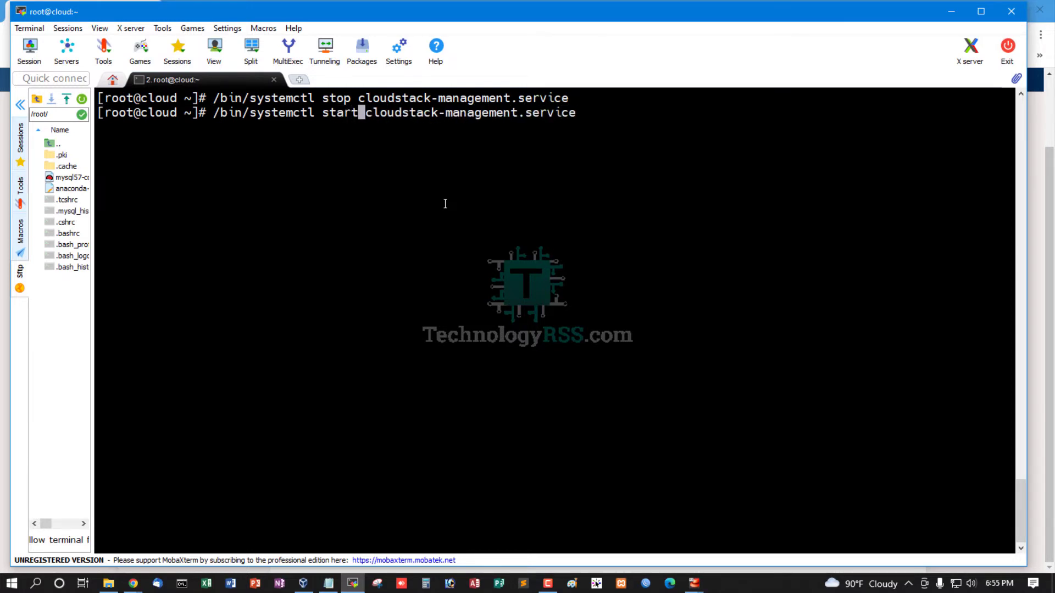
{"action": "key", "text": "Return"}
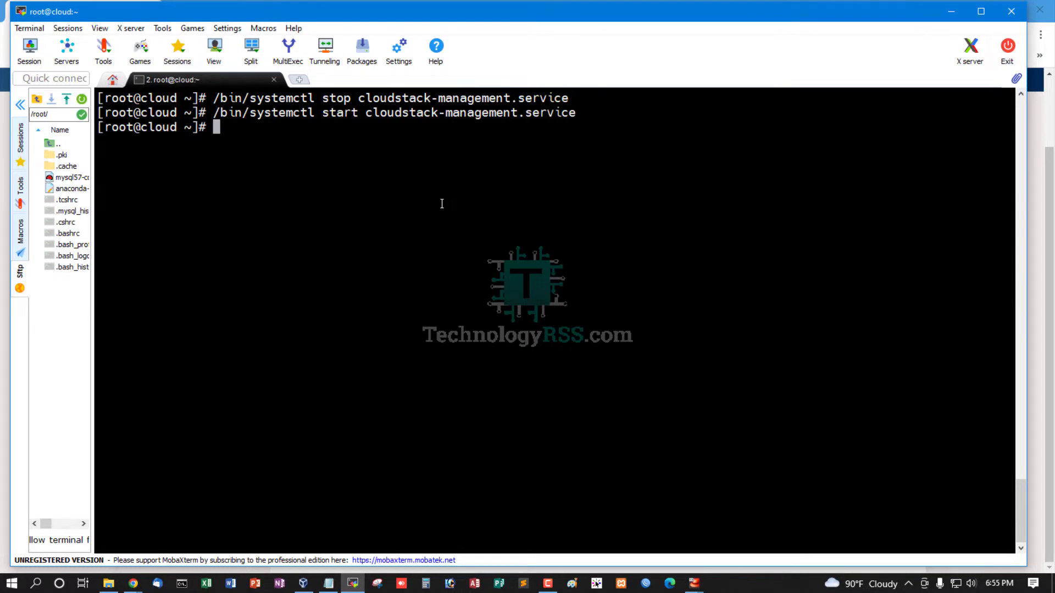
Follow the management server log in the terminal with tail -f /var/log/cloudstack/management/management-server.log
{"action": "key", "text": "ctrl+r"}
{"action": "type", "text": "log"}
{"action": "key", "text": "Return"}
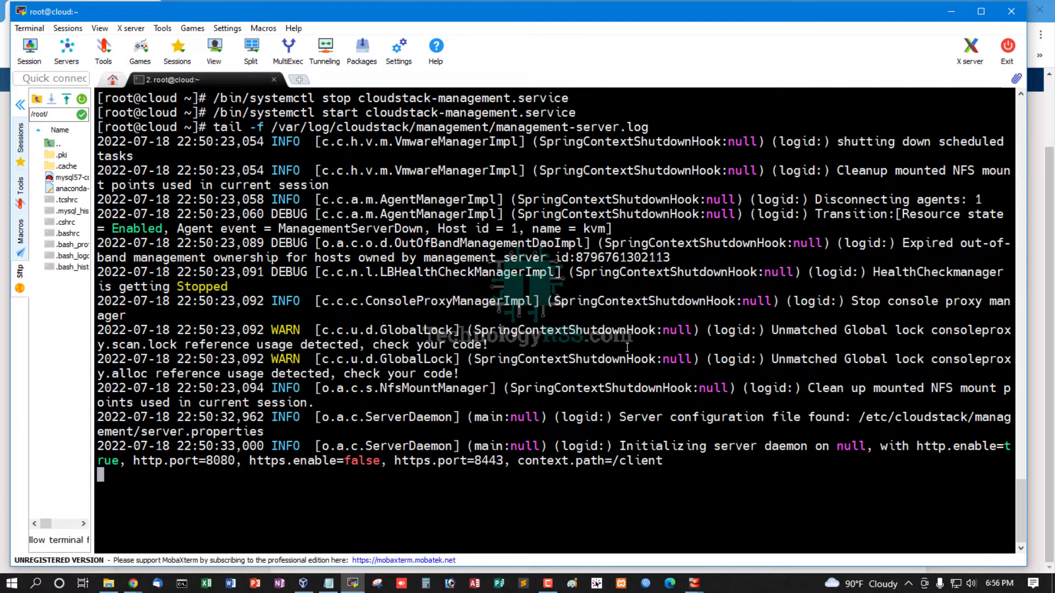
Switch to the Notepad notes and paste /bin/systemctl stop cloudstack-management.service on two consecutive lines below step 4
{"action": "left_click", "coordinate": [329, 584]}
{"action": "left_click", "coordinate": [287, 282]}
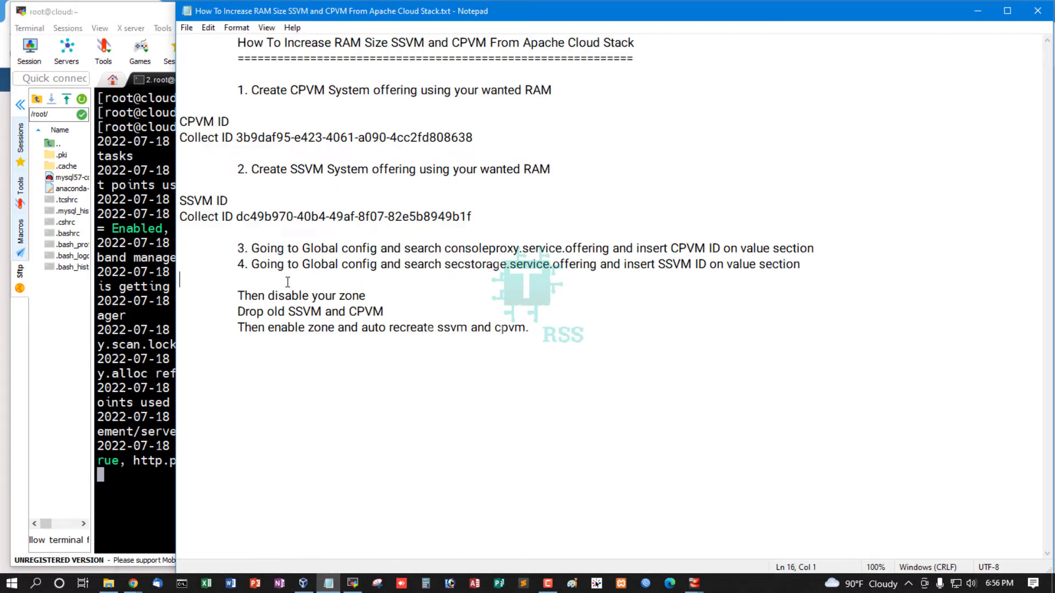
{"action": "key", "text": "Return"}
{"action": "key", "text": "Return"}
{"action": "key", "text": "ctrl+v"}
{"action": "key", "text": "Return"}
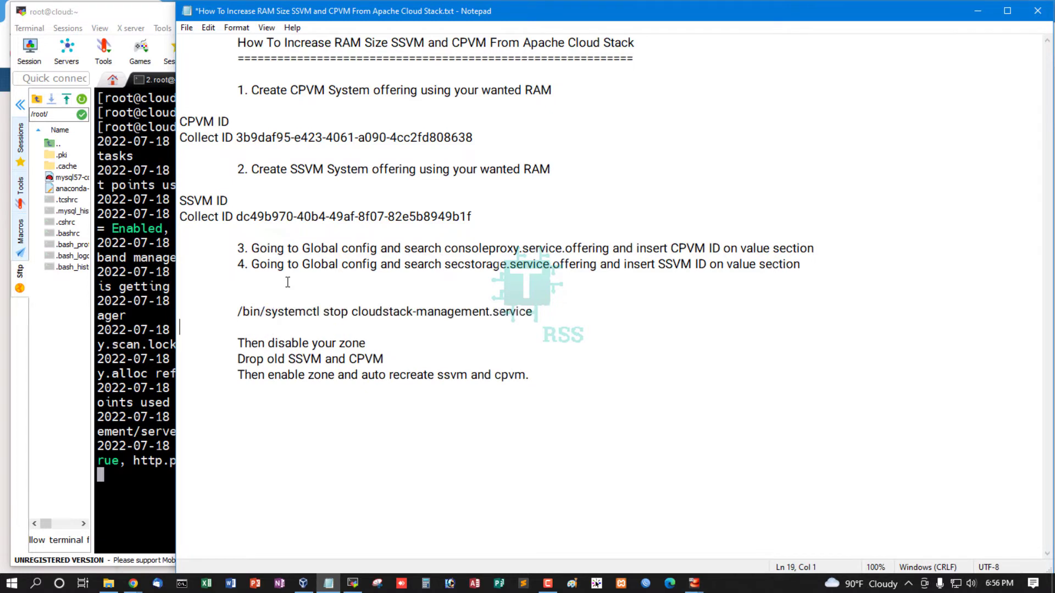
{"action": "key", "text": "ctrl+v"}
{"action": "key", "text": "Return"}
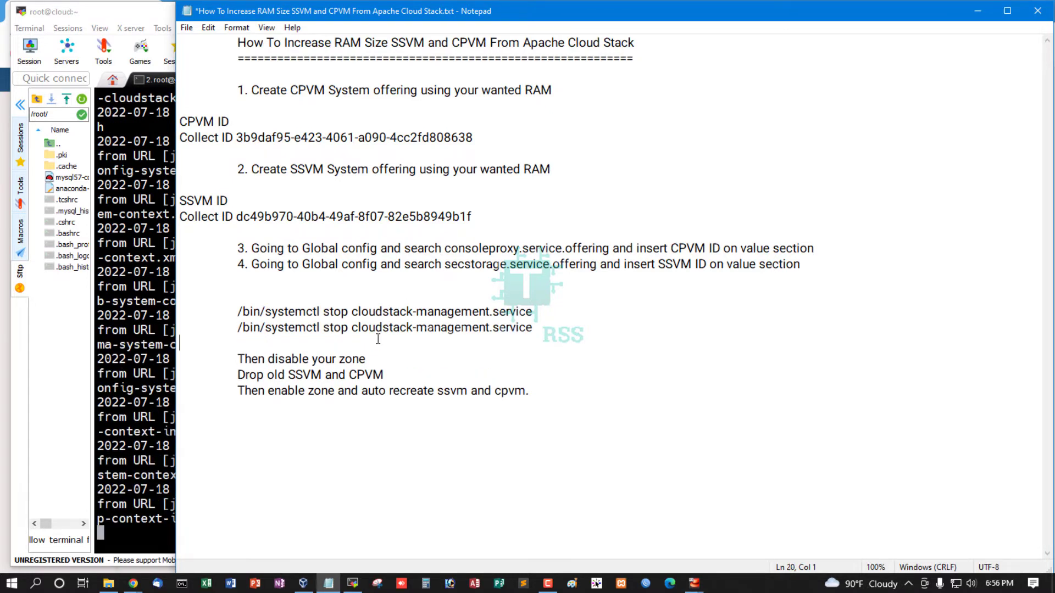
Change "stop" to "start" in the second pasted systemctl command and save the notes
{"action": "left_click", "coordinate": [348, 326]}
{"action": "key", "text": "BackSpace"}
{"action": "key", "text": "BackSpace"}
{"action": "type", "text": "art"}
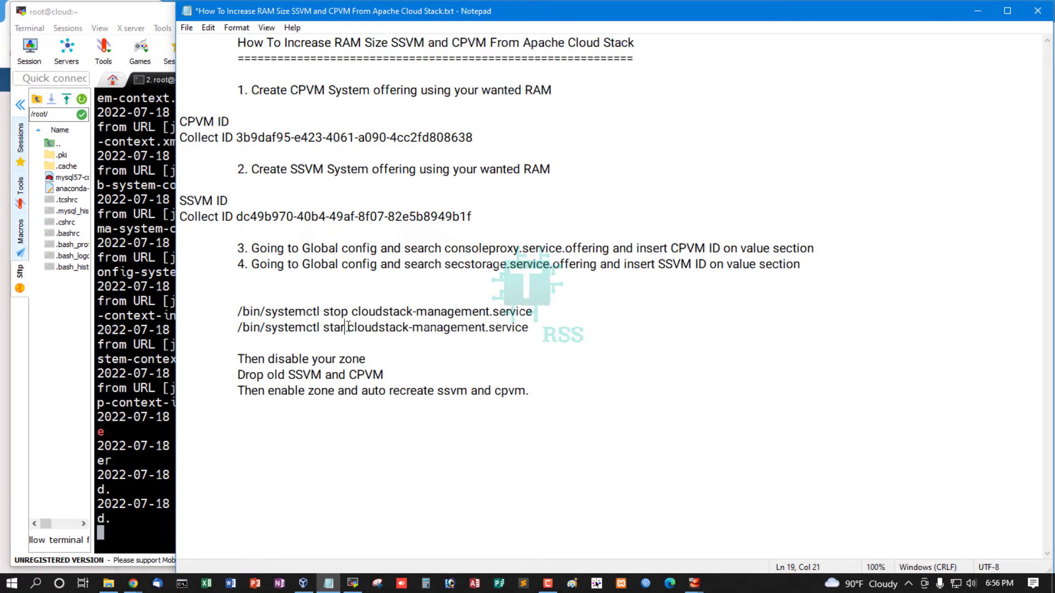
{"action": "key", "text": "ctrl+s"}
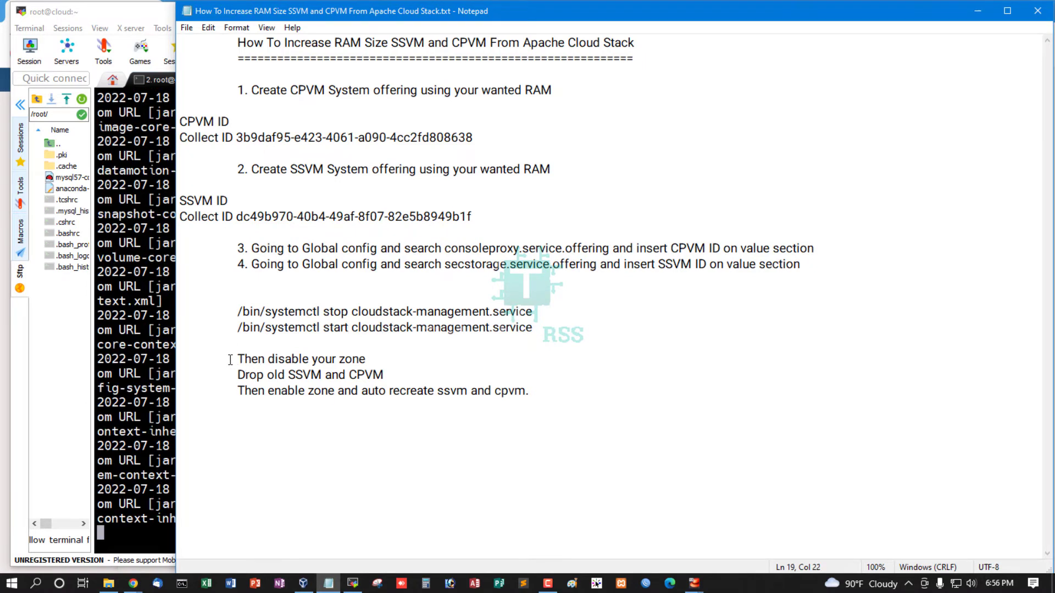
Review the last three lines of the notes about disabling the zone, dropping the old VMs and enabling the zone
{"action": "left_click_drag", "start_coordinate": [230, 360], "coordinate": [403, 358]}
{"action": "left_click", "coordinate": [314, 365]}
{"action": "left_click_drag", "start_coordinate": [268, 360], "coordinate": [426, 362]}
{"action": "left_click", "coordinate": [291, 364]}
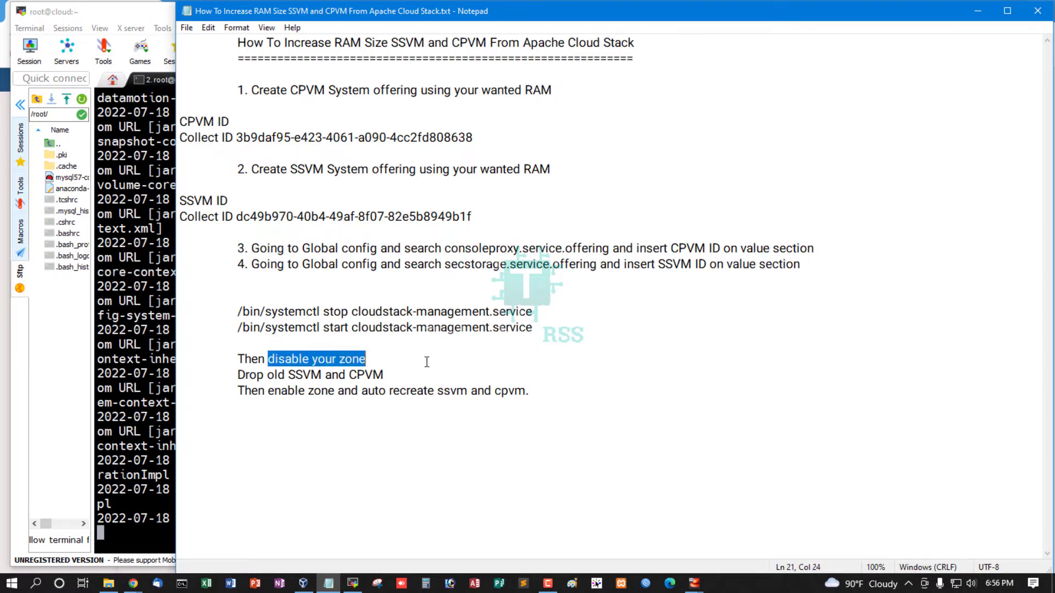
{"action": "left_click_drag", "start_coordinate": [238, 375], "coordinate": [394, 374]}
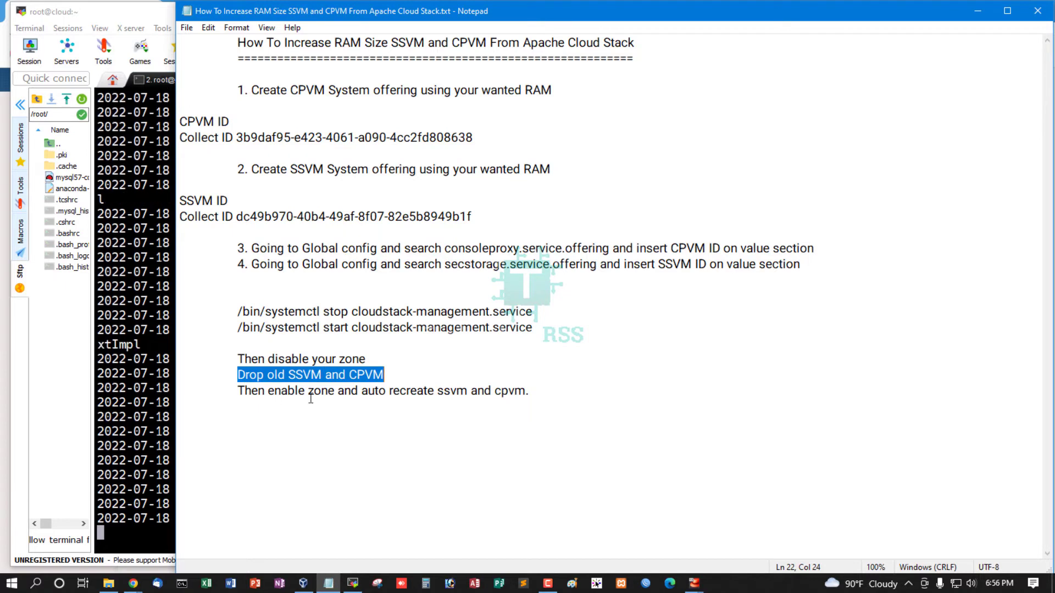
{"action": "left_click_drag", "start_coordinate": [238, 392], "coordinate": [529, 395]}
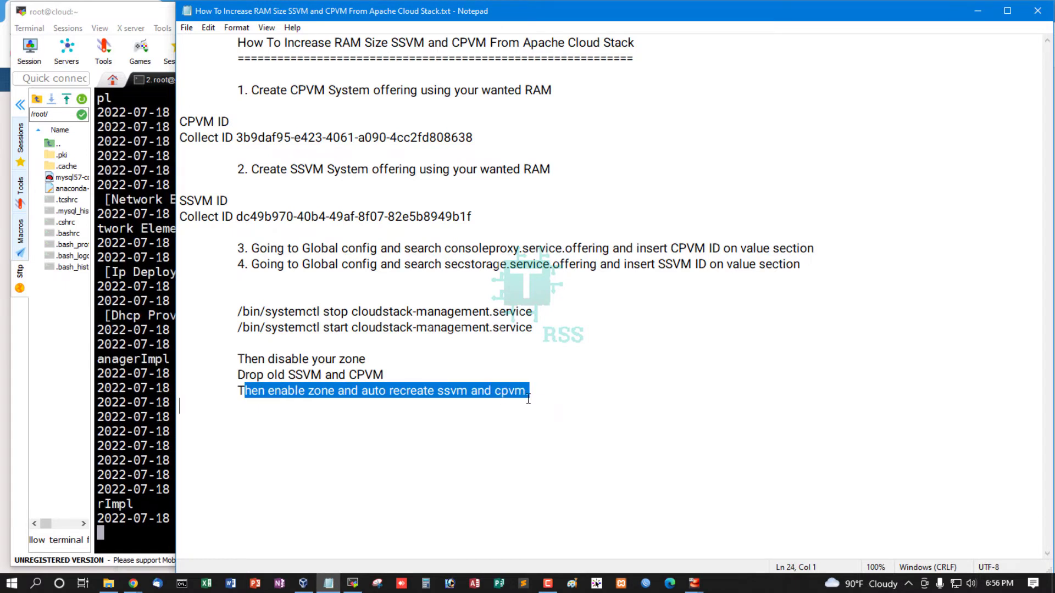
Delete the line "Drop old SSVM and CPVM" from the notes and save the file
{"action": "left_click", "coordinate": [238, 375]}
{"action": "left_click_drag", "start_coordinate": [237, 375], "coordinate": [410, 375]}
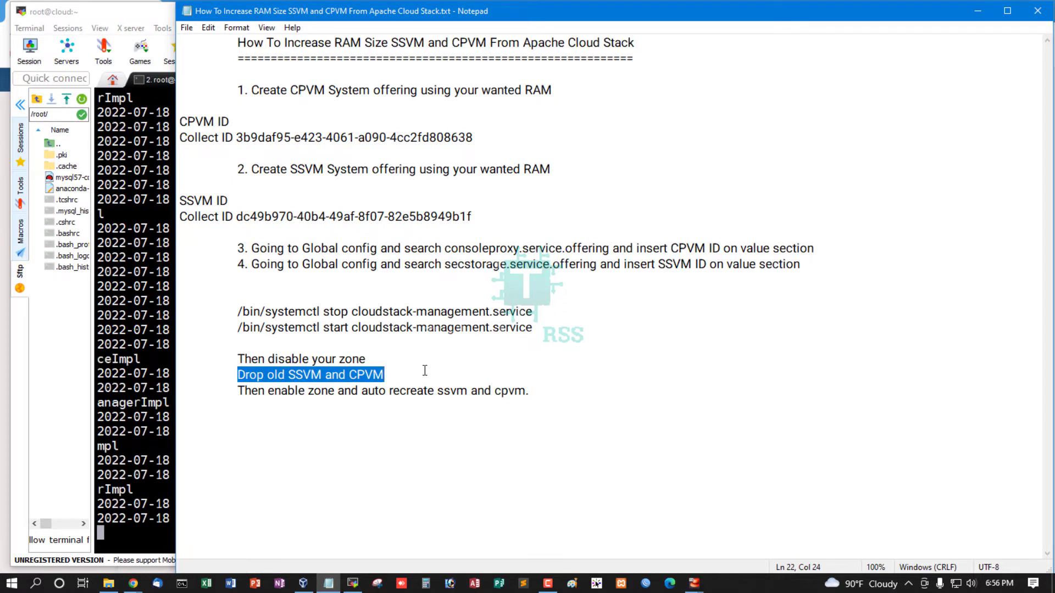
{"action": "key", "text": "Delete"}
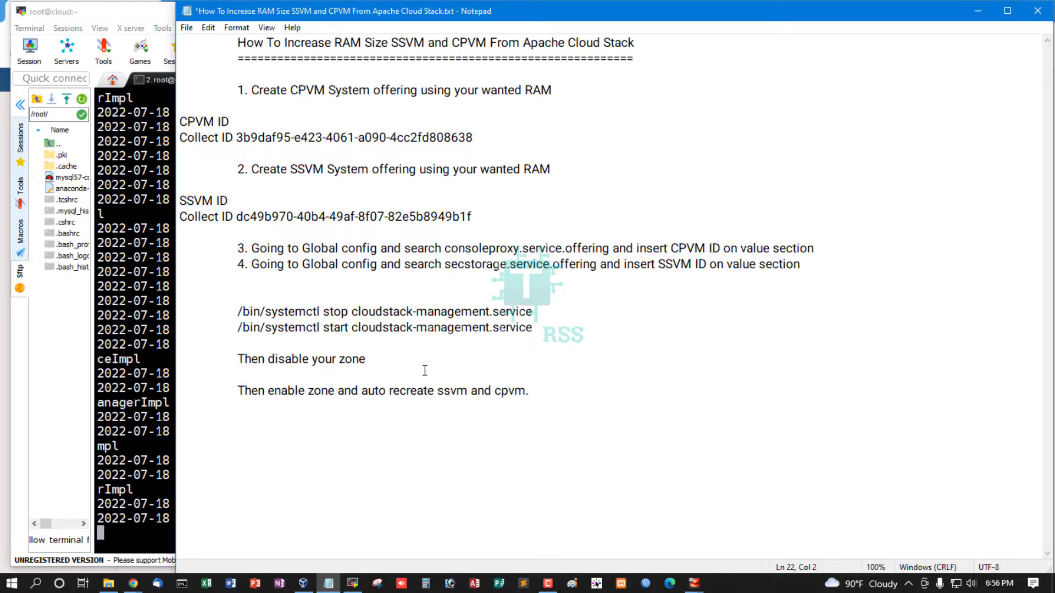
{"action": "key", "text": "BackSpace"}
{"action": "key", "text": "ctrl+s"}
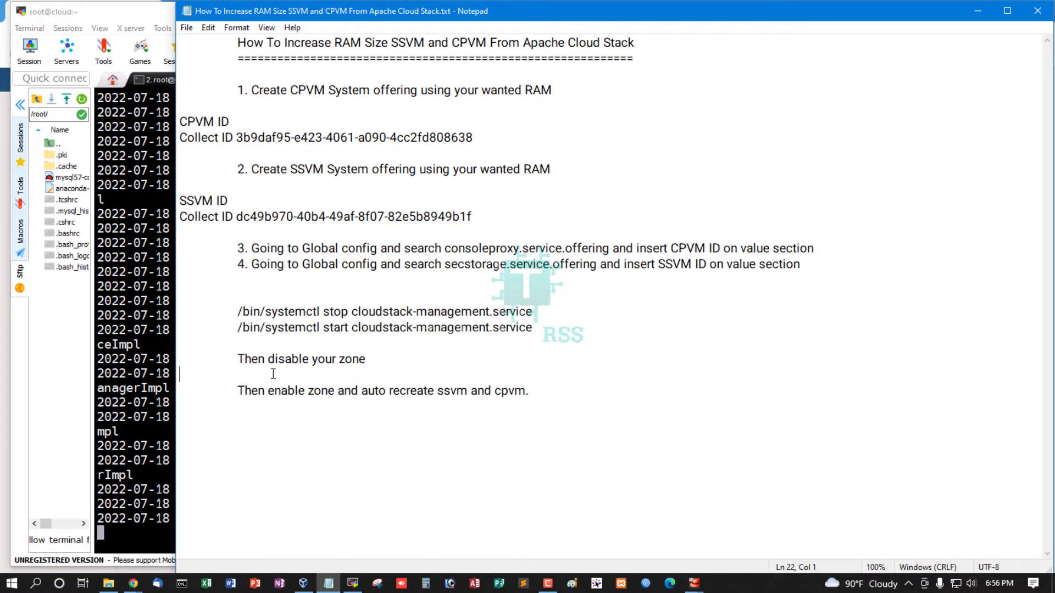
{"action": "left_click_drag", "start_coordinate": [249, 359], "coordinate": [367, 360]}
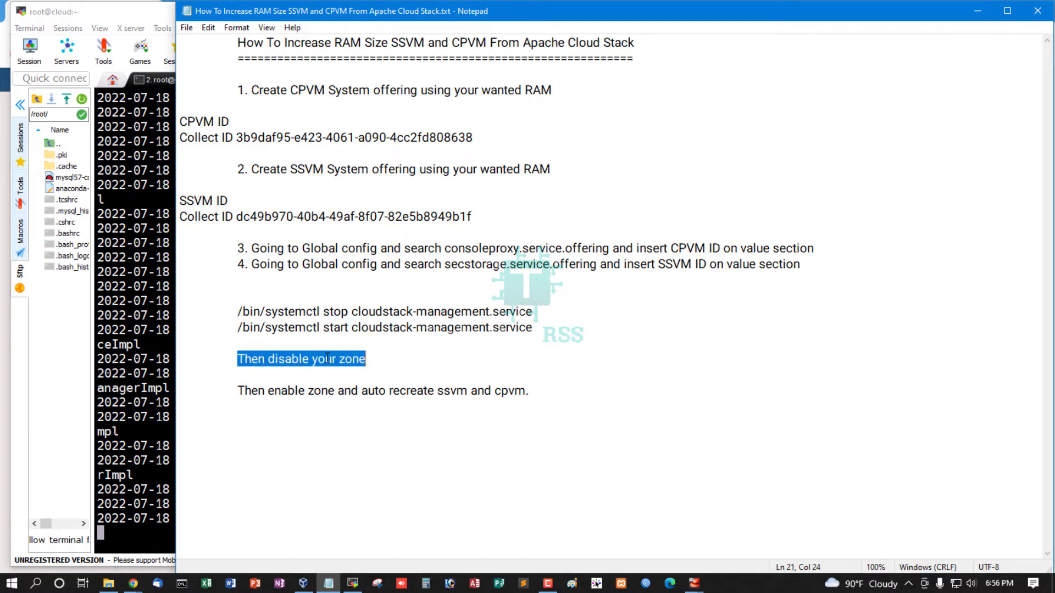
{"action": "left_click", "coordinate": [312, 361]}
{"action": "left_click", "coordinate": [269, 358]}
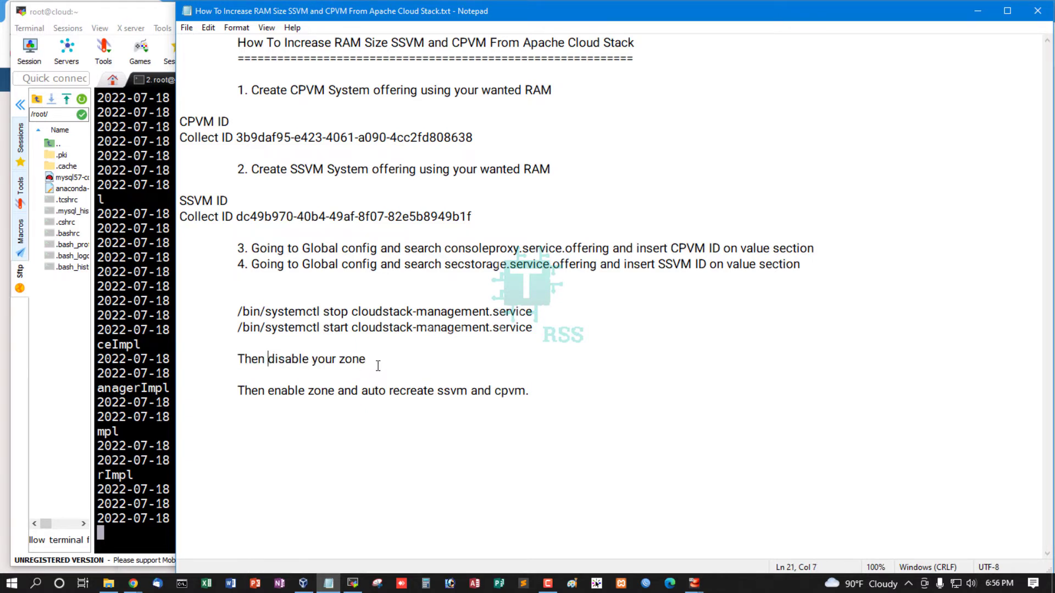
Switch to the MobaXterm terminal and check the log for the status of the management server node
{"action": "left_click", "coordinate": [145, 297]}
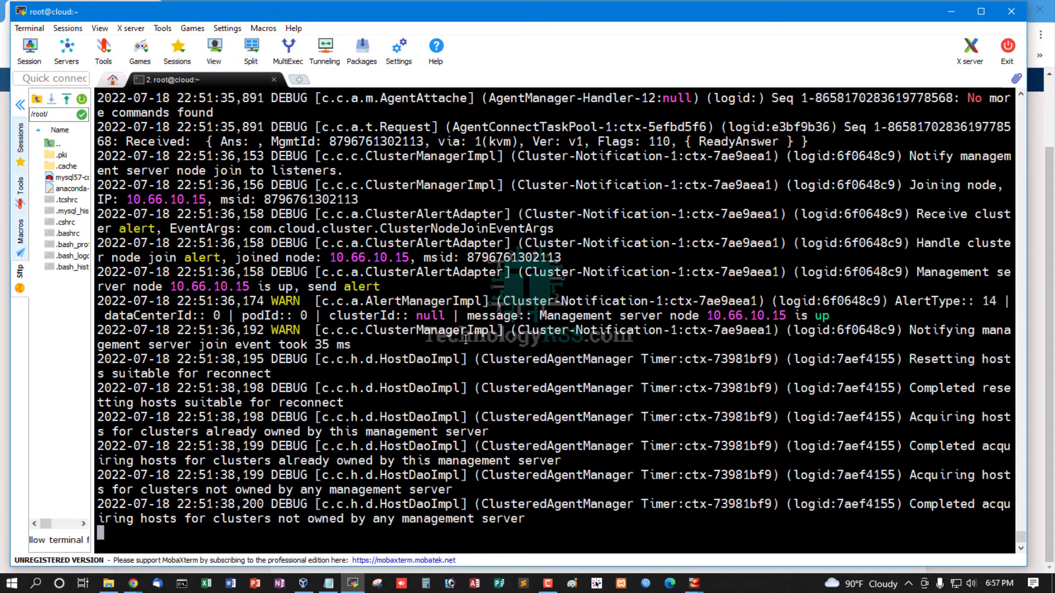
{"action": "mouse_move", "coordinate": [575, 259]}
{"action": "left_mouse_down"}
{"action": "mouse_move", "coordinate": [1011, 258]}
{"action": "mouse_move", "coordinate": [829, 258]}
{"action": "left_mouse_up"}
{"action": "left_click", "coordinate": [332, 260]}
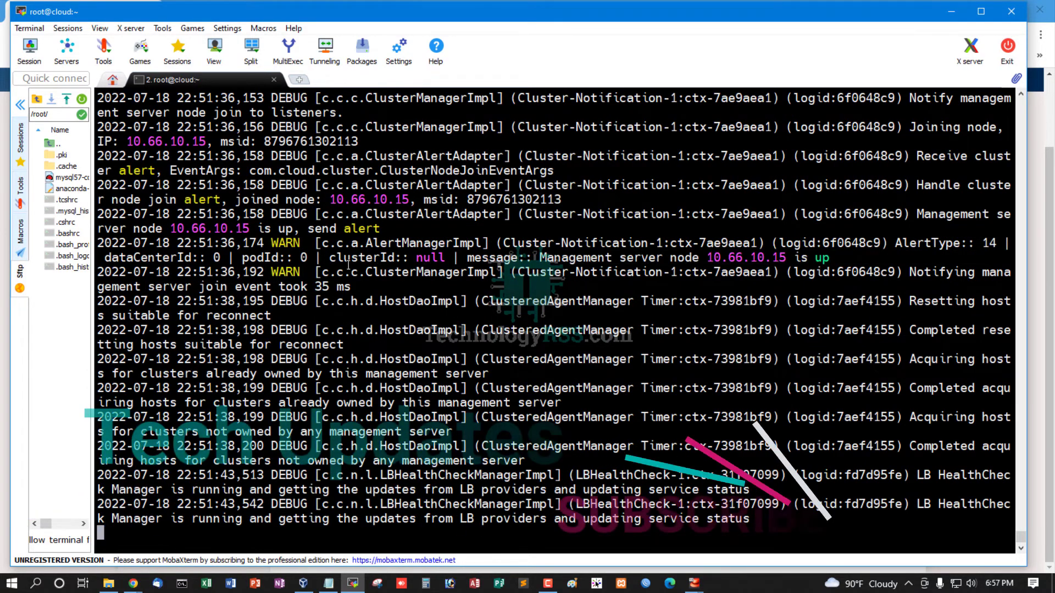
{"action": "left_click_drag", "start_coordinate": [330, 259], "coordinate": [828, 263]}
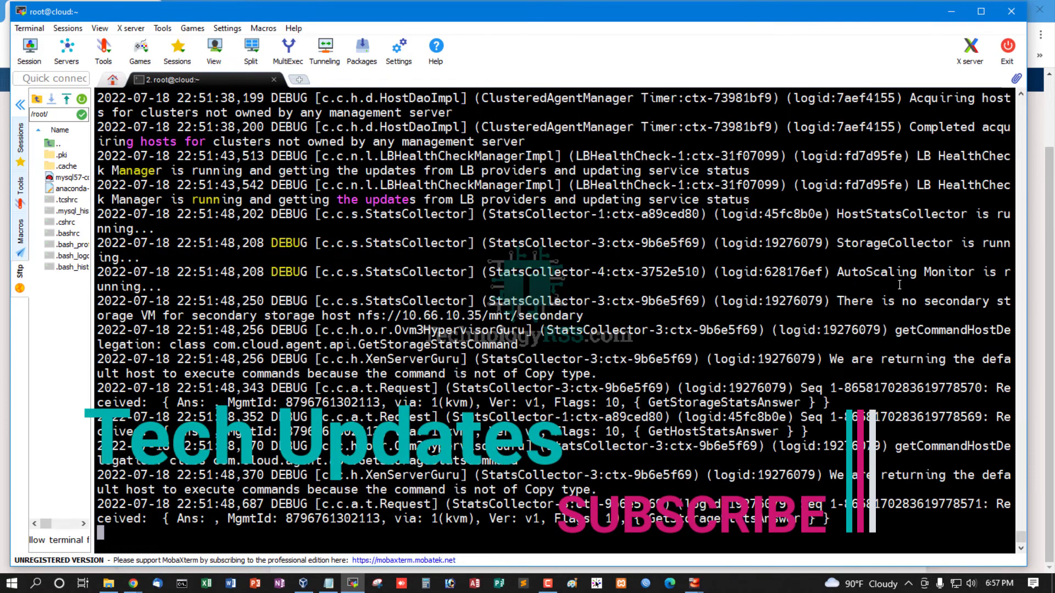
Switch to Chrome and reload the CloudStack page at 10.66.10.15:8080/client/legacy/
{"action": "left_click", "coordinate": [1038, 273]}
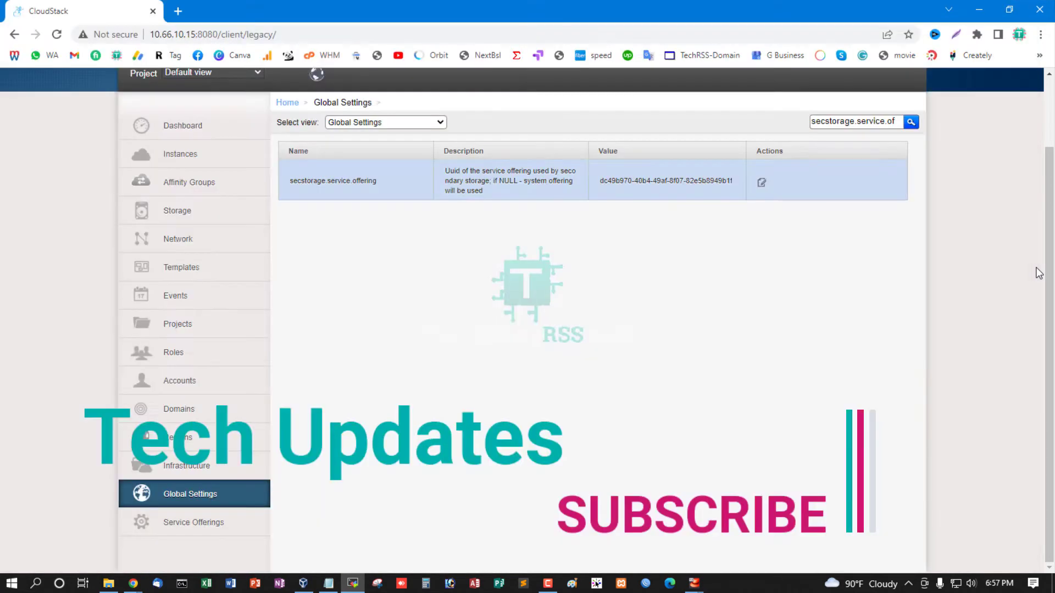
{"action": "left_click", "coordinate": [265, 32]}
{"action": "key", "text": "Return"}
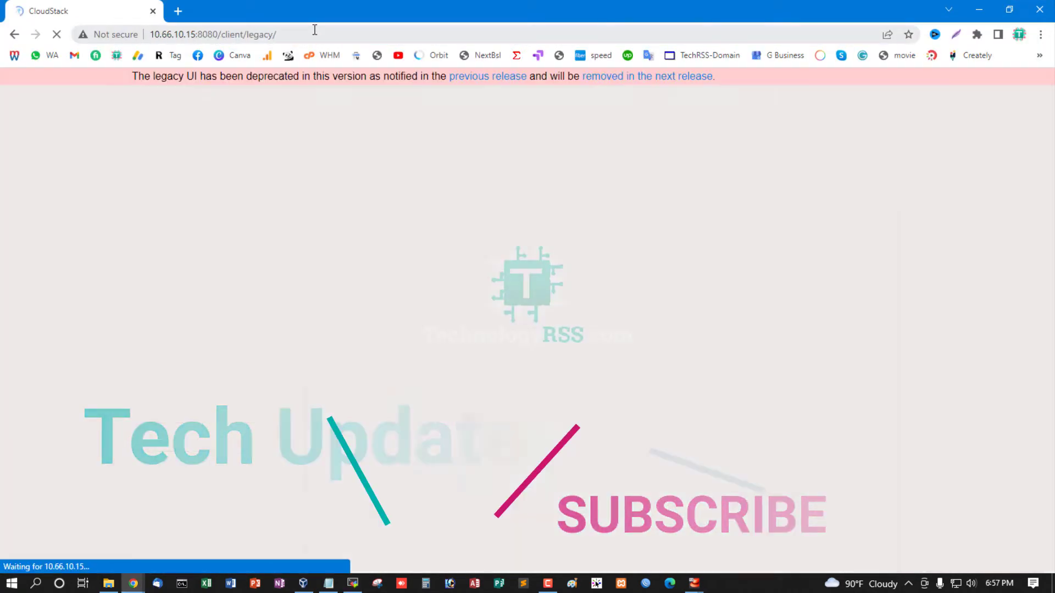
Log in to CloudStack with the username admin and the account password
{"action": "type", "text": "adin"}
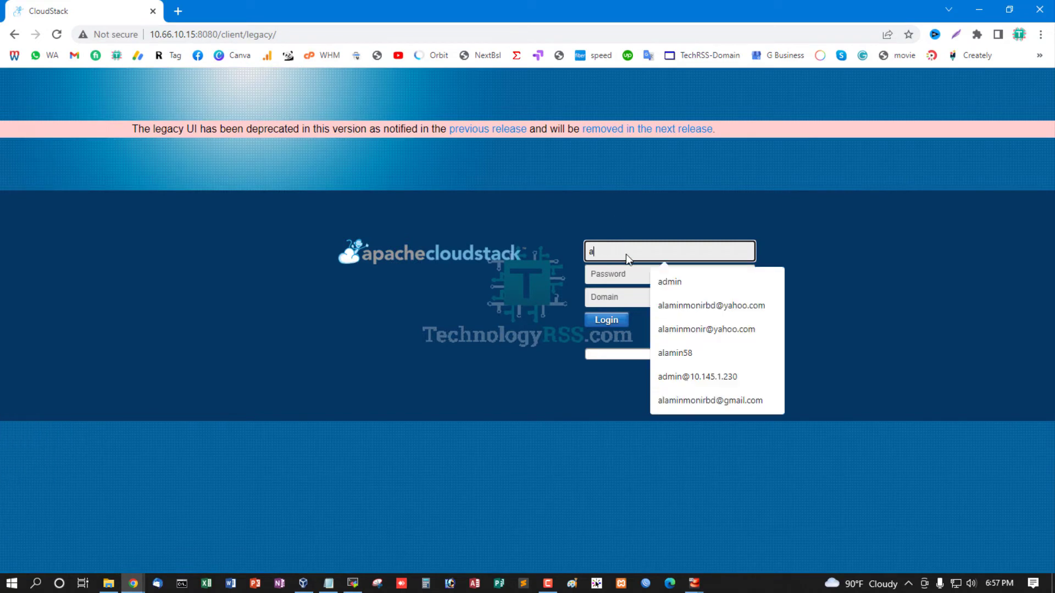
{"action": "key", "text": "Tab"}
{"action": "key", "text": "shift+Tab"}
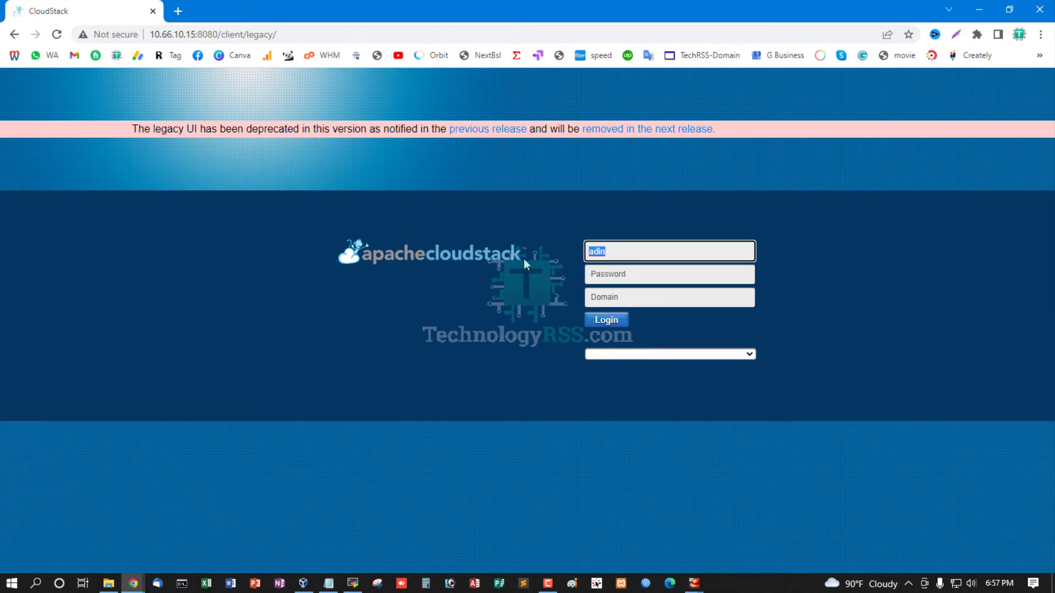
{"action": "type", "text": "admin"}
{"action": "key", "text": "Tab"}
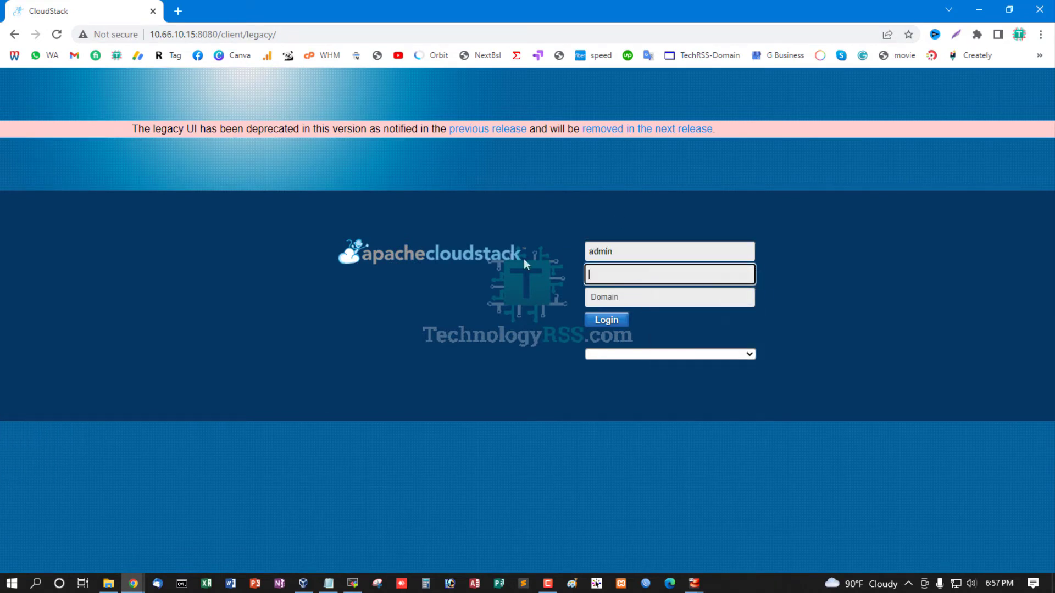
{"action": "type", "text": "password"}
{"action": "key", "text": "Return"}
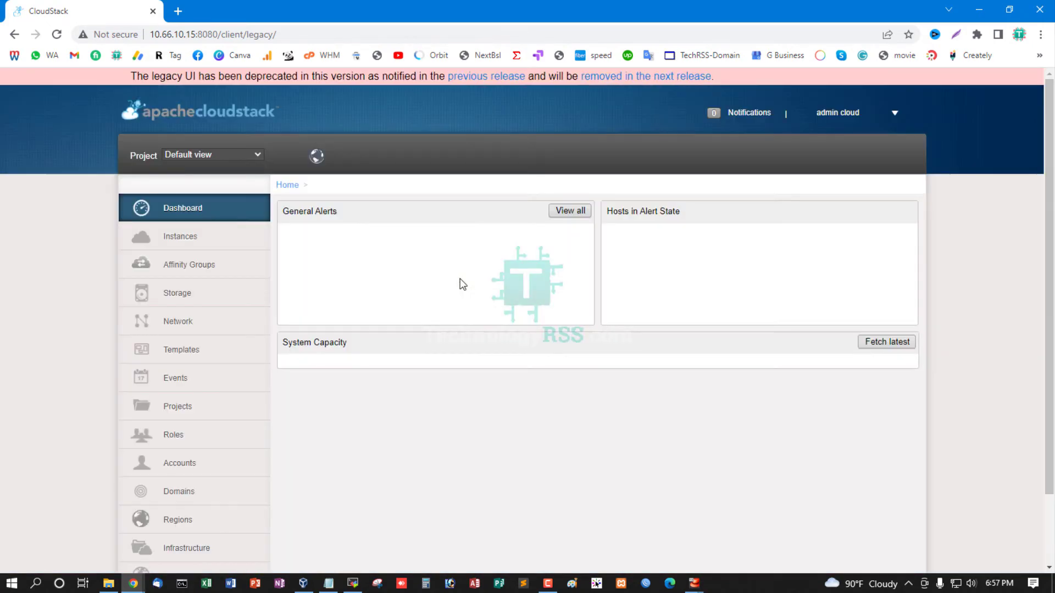
Open the System VMs list from the Infrastructure page to check for existing system VMs
{"action": "scroll", "coordinate": [258, 346], "scroll_direction": "down", "scroll_amount": 2}
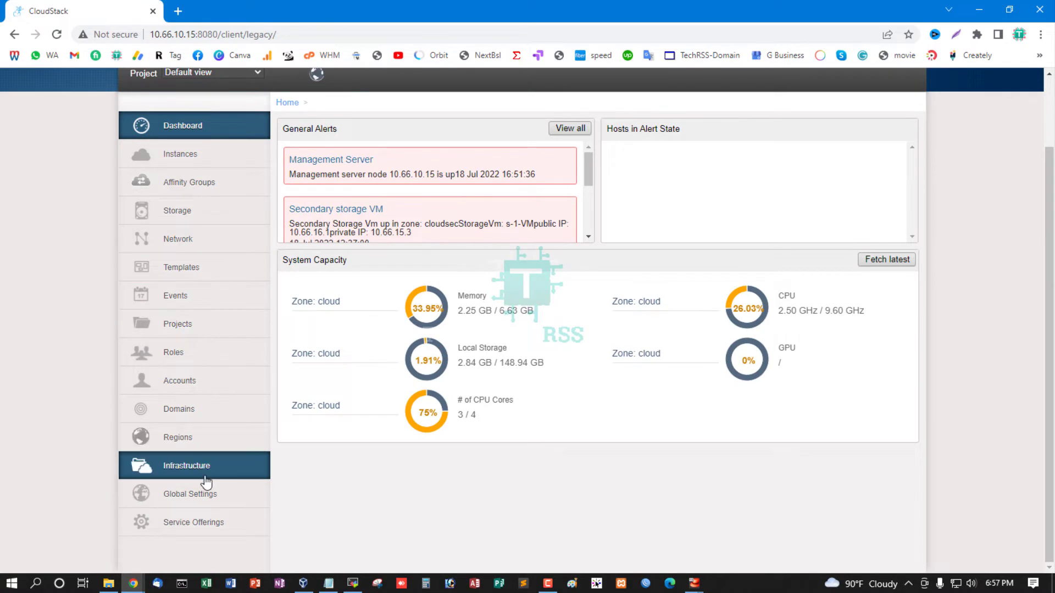
{"action": "left_click", "coordinate": [209, 476]}
{"action": "left_click", "coordinate": [656, 361]}
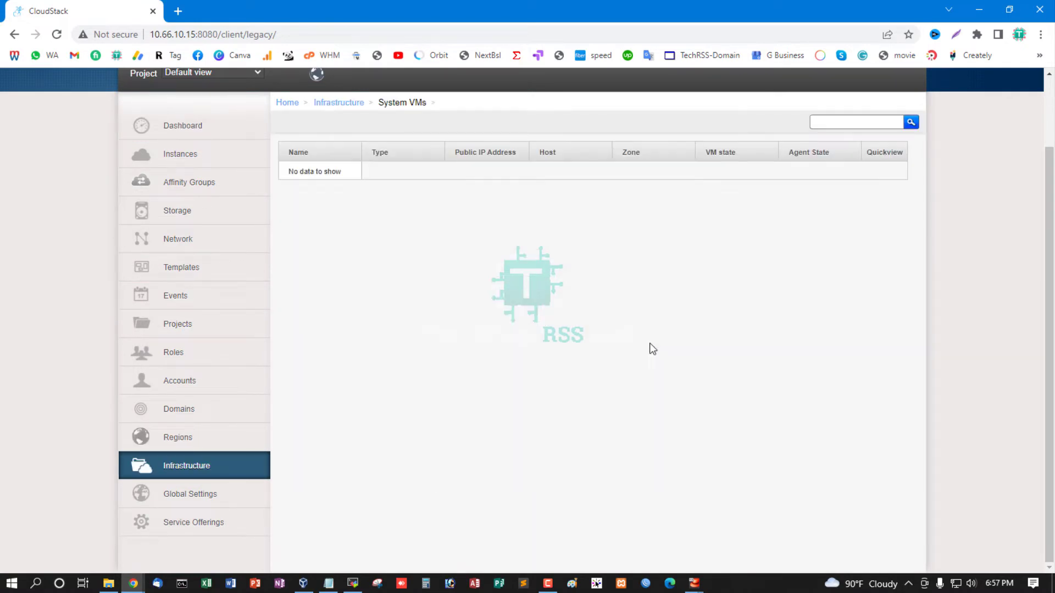
Enable the zone "cloud" from the Infrastructure zones list and confirm the action
{"action": "left_click", "coordinate": [204, 472]}
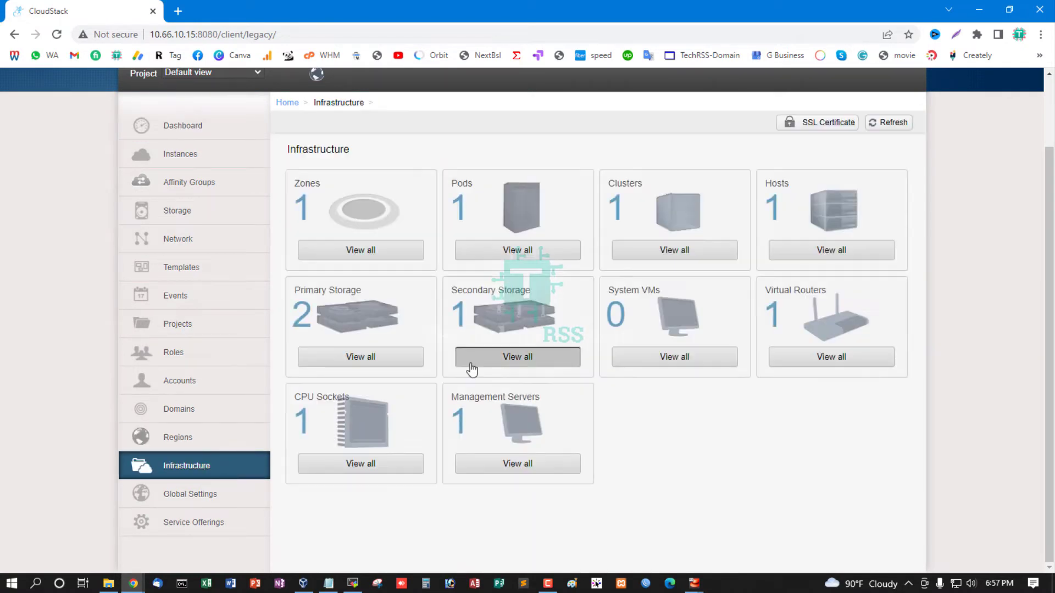
{"action": "left_click", "coordinate": [381, 248]}
{"action": "scroll", "coordinate": [462, 278], "scroll_direction": "up", "scroll_amount": 2}
{"action": "mouse_move", "coordinate": [881, 245]}
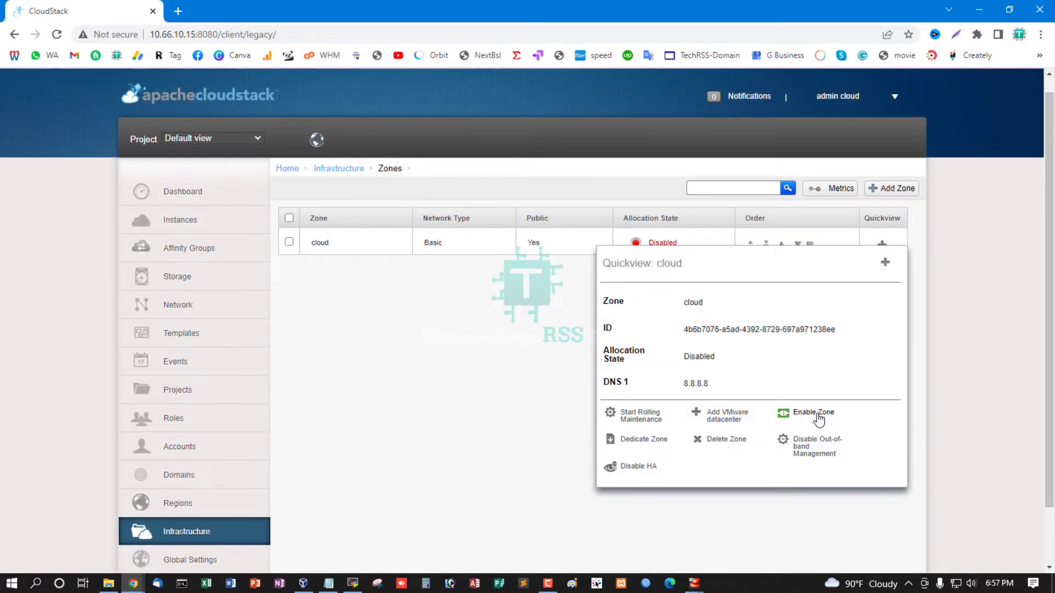
{"action": "left_click", "coordinate": [818, 418]}
{"action": "left_click", "coordinate": [584, 345]}
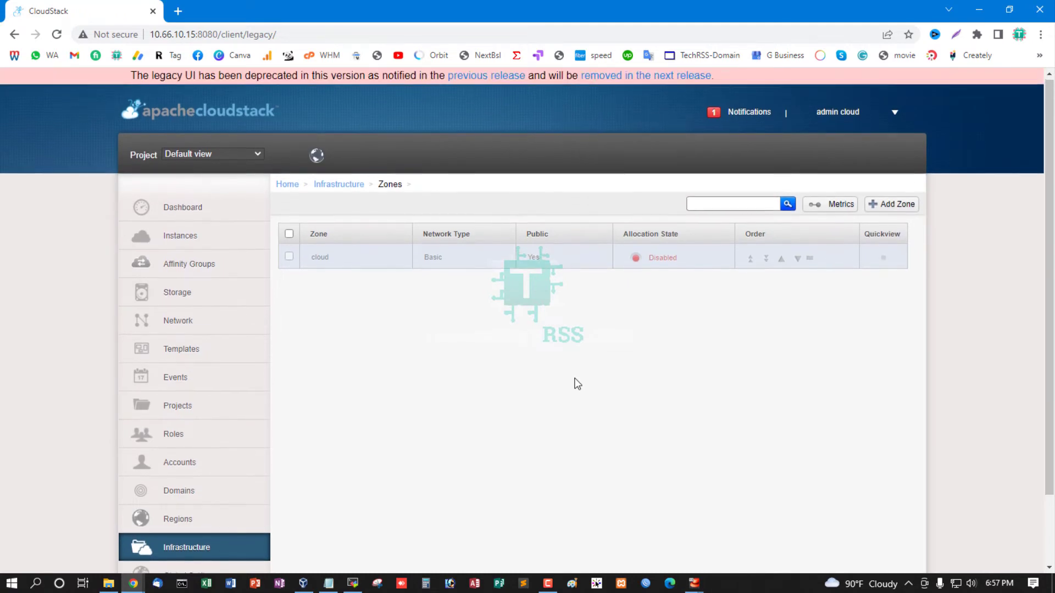
Return to Infrastructure and open the System VMs list to check the secondary storage and console proxy VMs
{"action": "scroll", "coordinate": [577, 383], "scroll_direction": "down", "scroll_amount": 2}
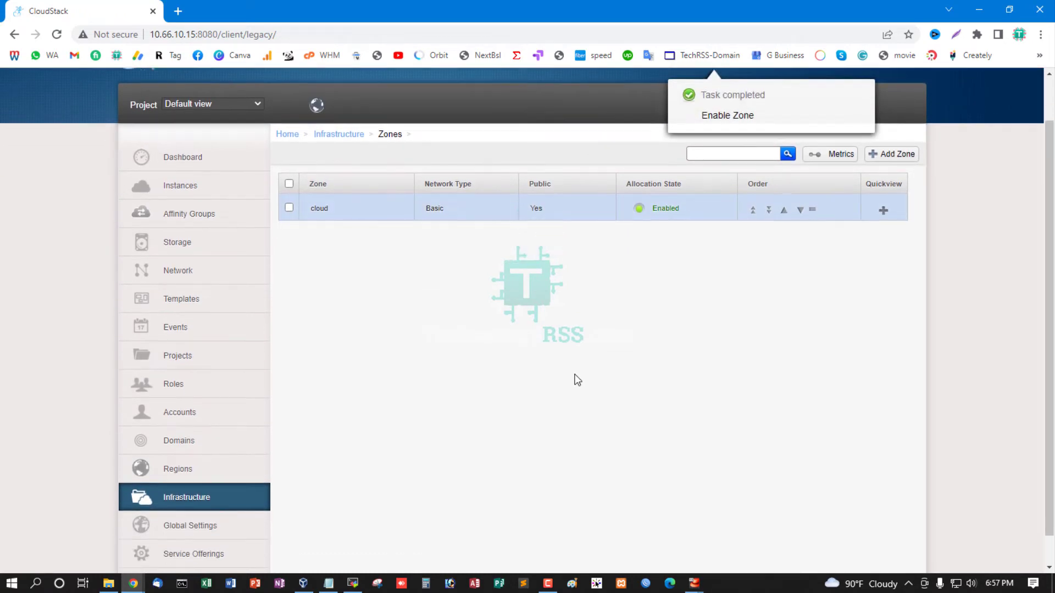
{"action": "left_click", "coordinate": [204, 467]}
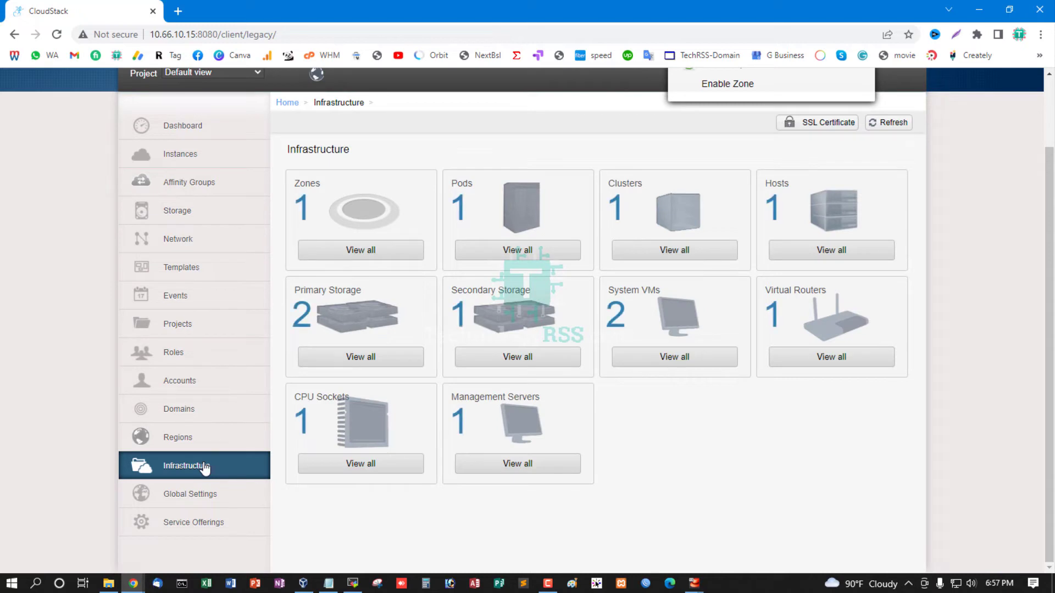
{"action": "left_click", "coordinate": [675, 361]}
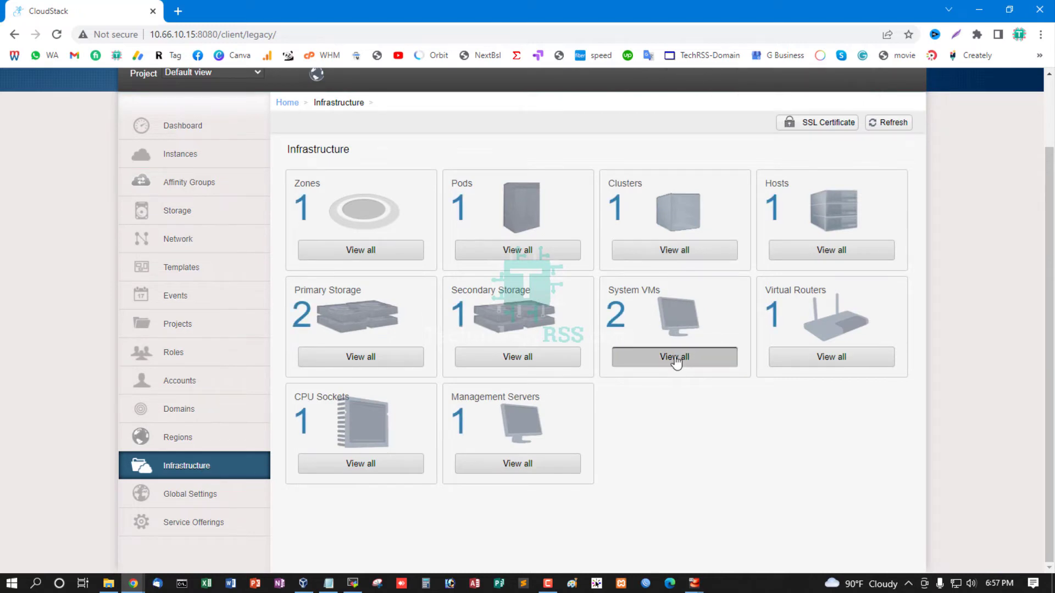
{"action": "scroll", "coordinate": [483, 302], "scroll_direction": "up", "scroll_amount": 2}
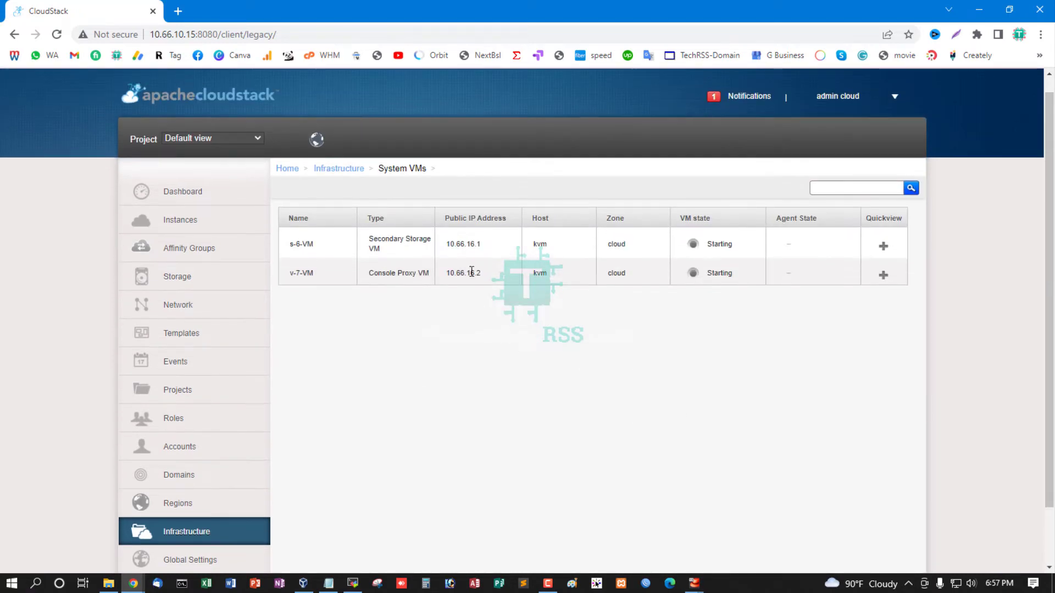
Inspect the details of the secondary storage VM s-6-VM and return to the System VMs list
{"action": "left_click", "coordinate": [303, 248]}
{"action": "scroll", "coordinate": [624, 325], "scroll_direction": "down", "scroll_amount": 5}
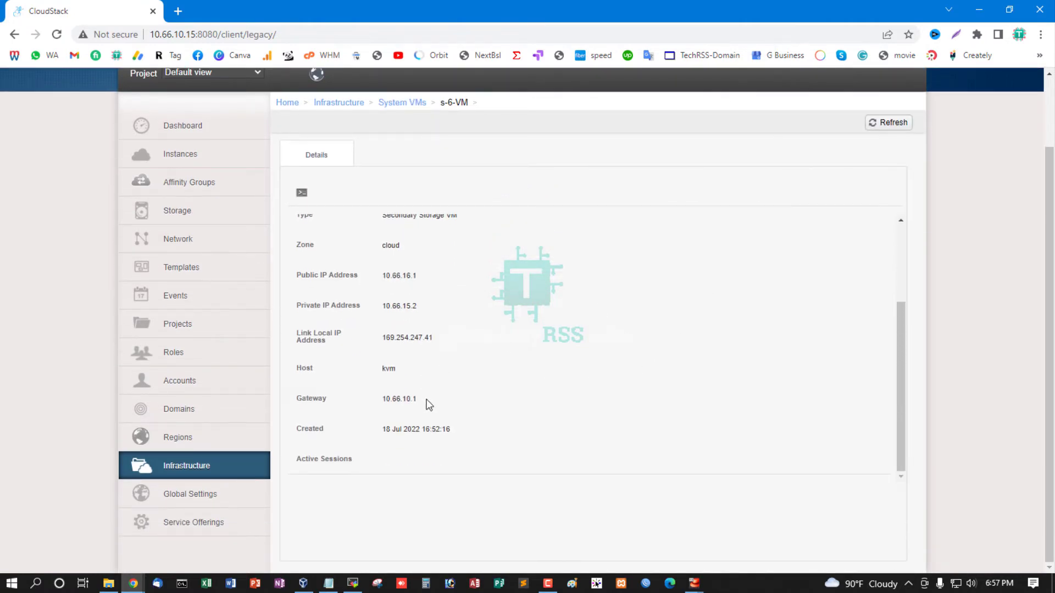
{"action": "scroll", "coordinate": [470, 399], "scroll_direction": "up", "scroll_amount": 3}
{"action": "scroll", "coordinate": [471, 399], "scroll_direction": "up", "scroll_amount": 2}
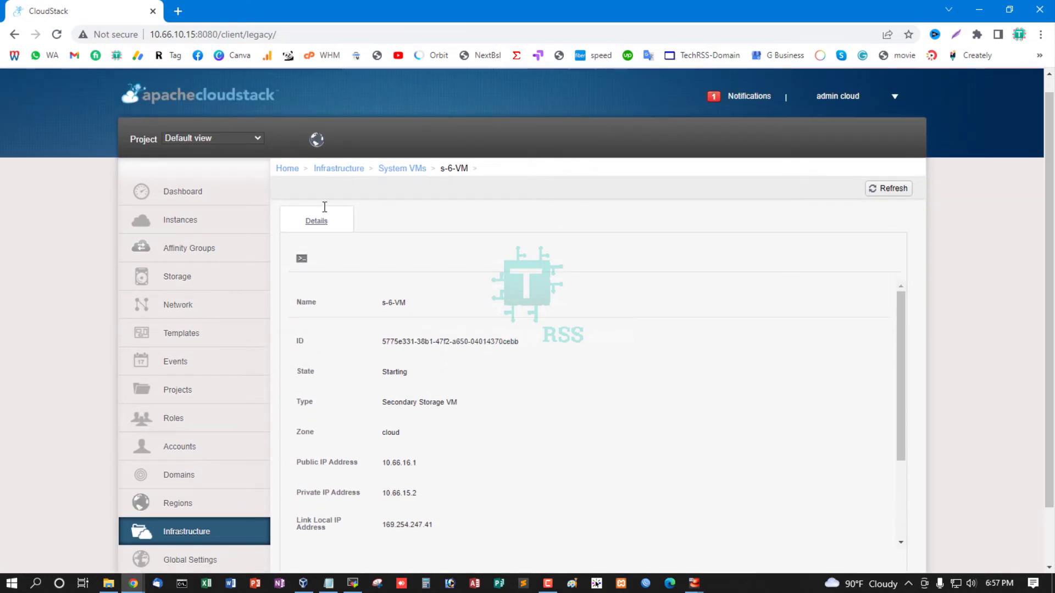
{"action": "left_click", "coordinate": [403, 171]}
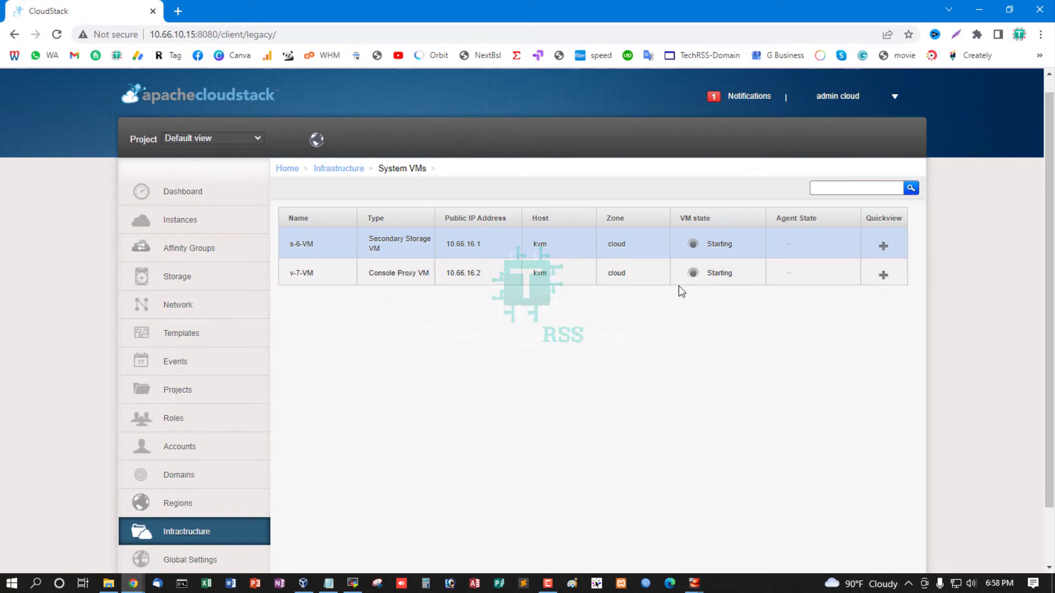
Reopen the System VMs list from the Infrastructure page to check the VM and agent states
{"action": "left_click", "coordinate": [230, 532]}
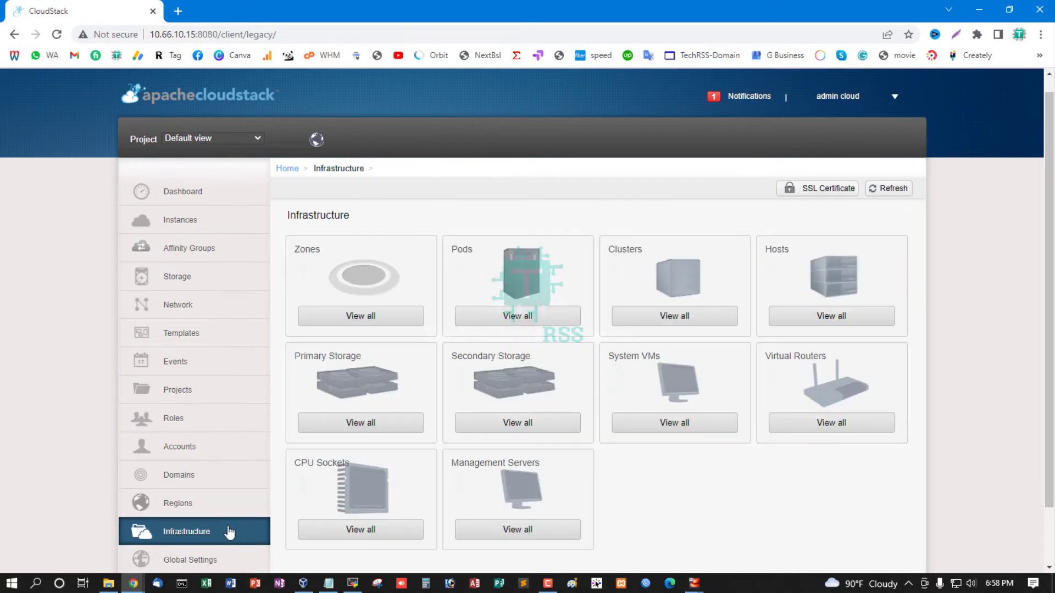
{"action": "left_click", "coordinate": [687, 430]}
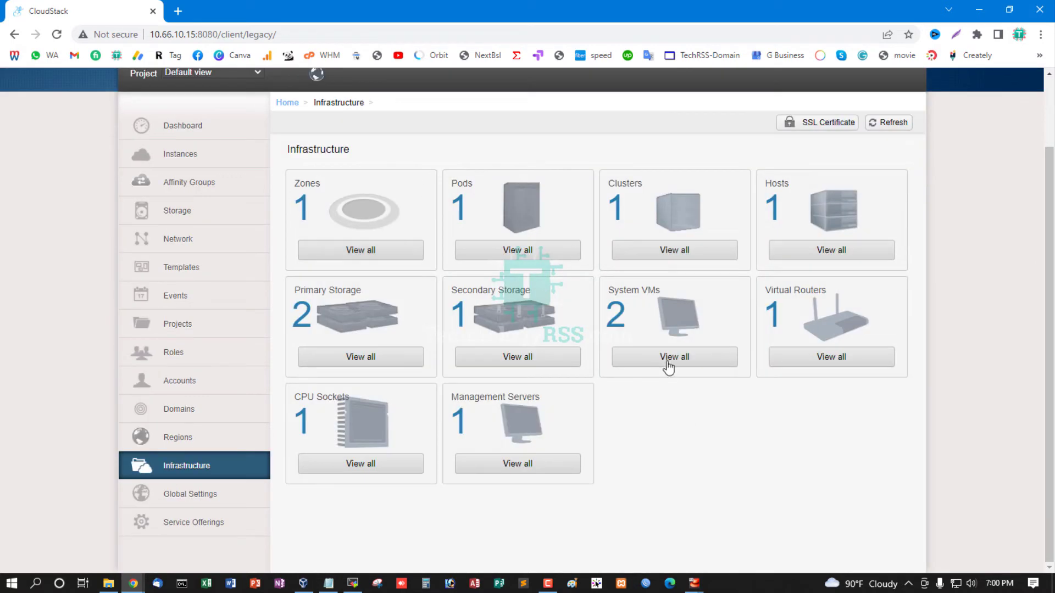
{"action": "left_click", "coordinate": [668, 358]}
{"action": "scroll", "coordinate": [586, 354], "scroll_direction": "up", "scroll_amount": 2}
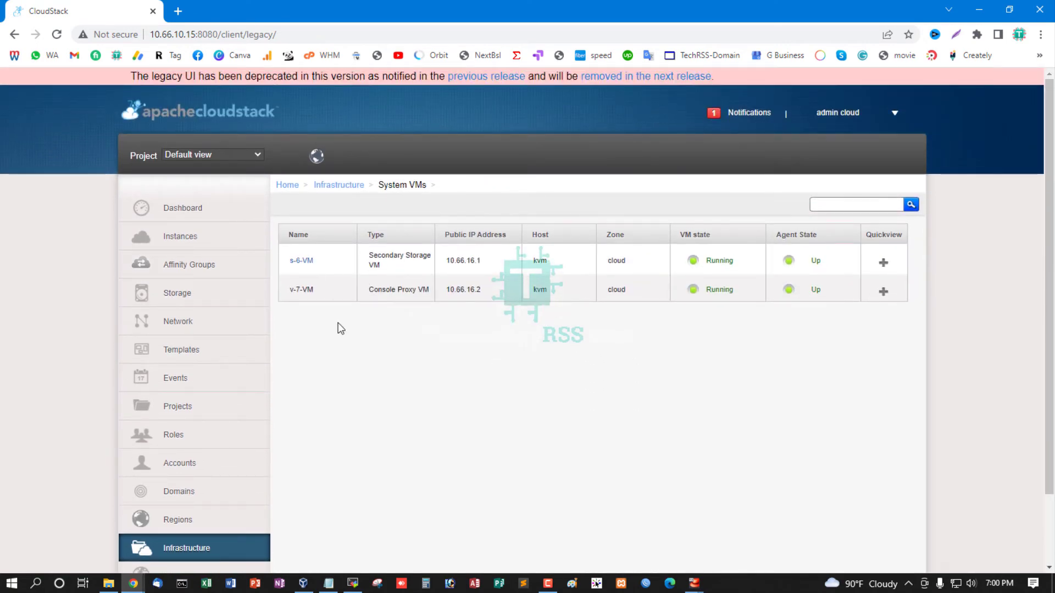
Open the console of secondary storage VM s-6-VM and log in as root with the account password
{"action": "left_click", "coordinate": [301, 261]}
{"action": "left_click", "coordinate": [428, 276]}
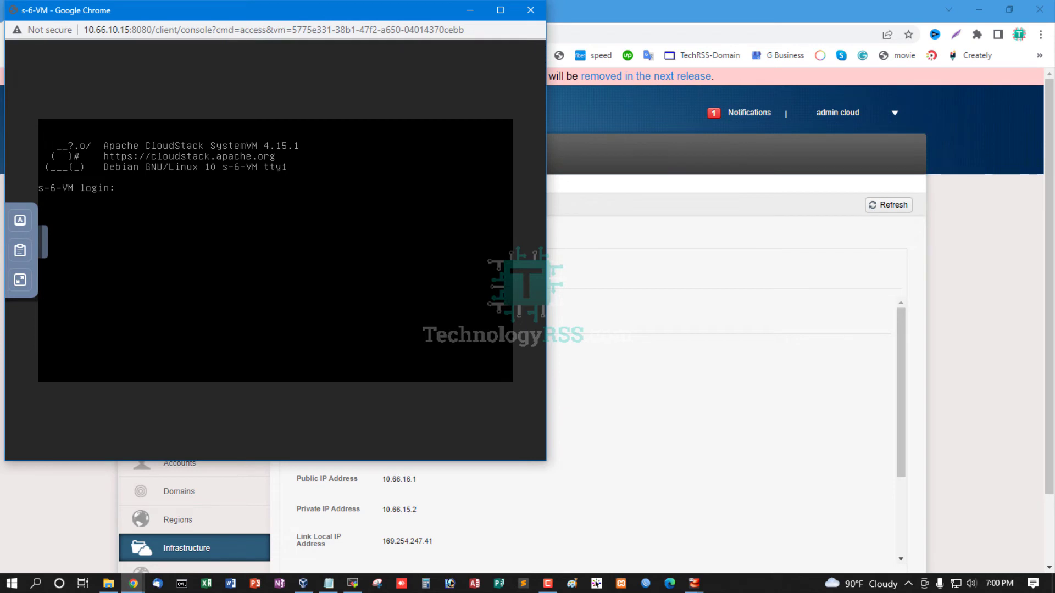
{"action": "type", "text": "root"}
{"action": "key", "text": "Return"}
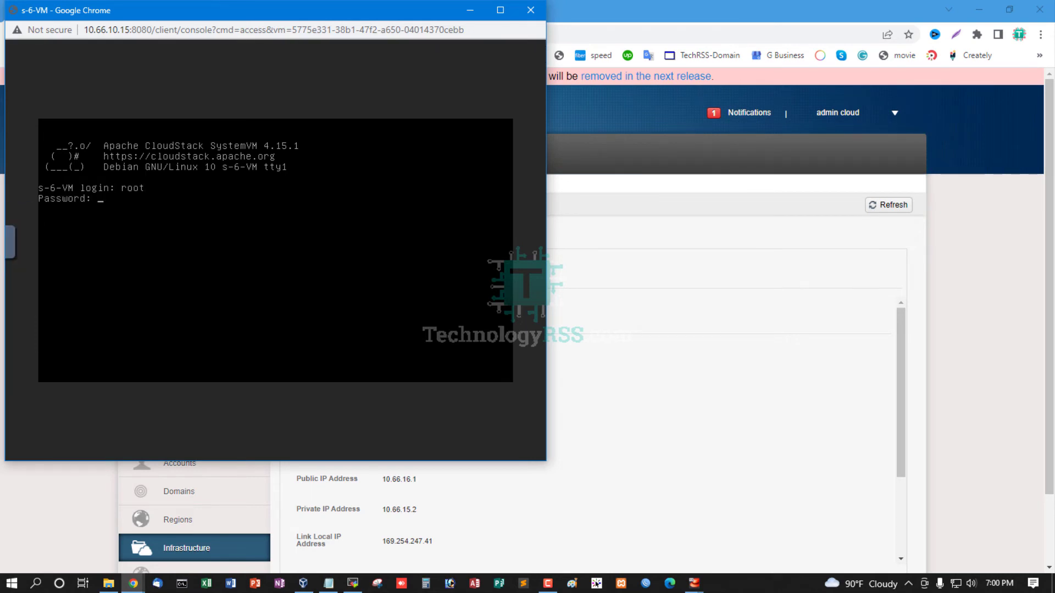
{"action": "key", "text": "Return"}
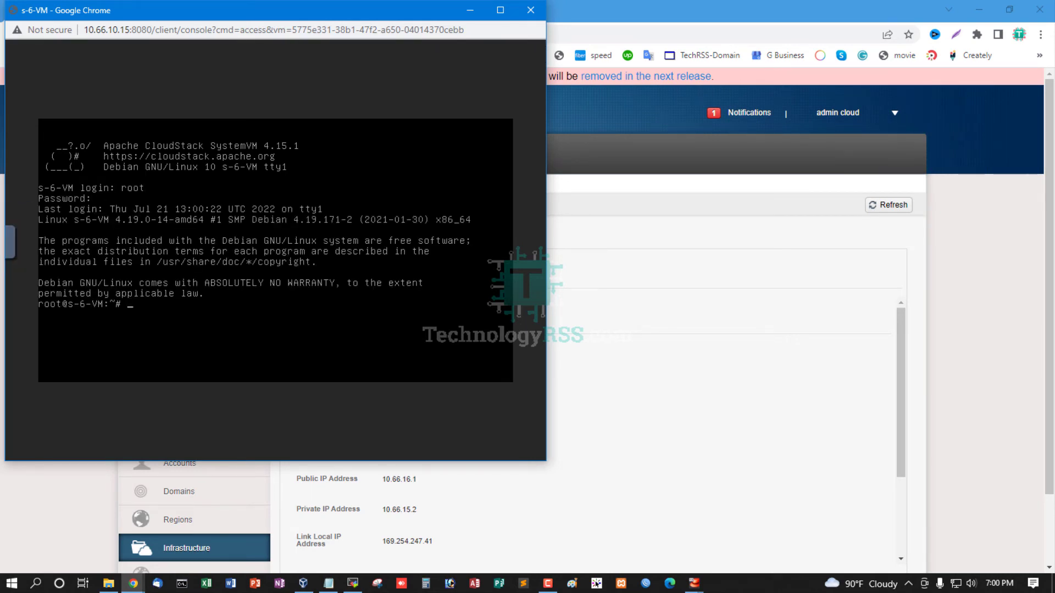
Check the memory of s-6-VM with free -h on a cleared console, and return to the System VMs list
{"action": "key", "text": "ctrl+l"}
{"action": "key", "text": "Return"}
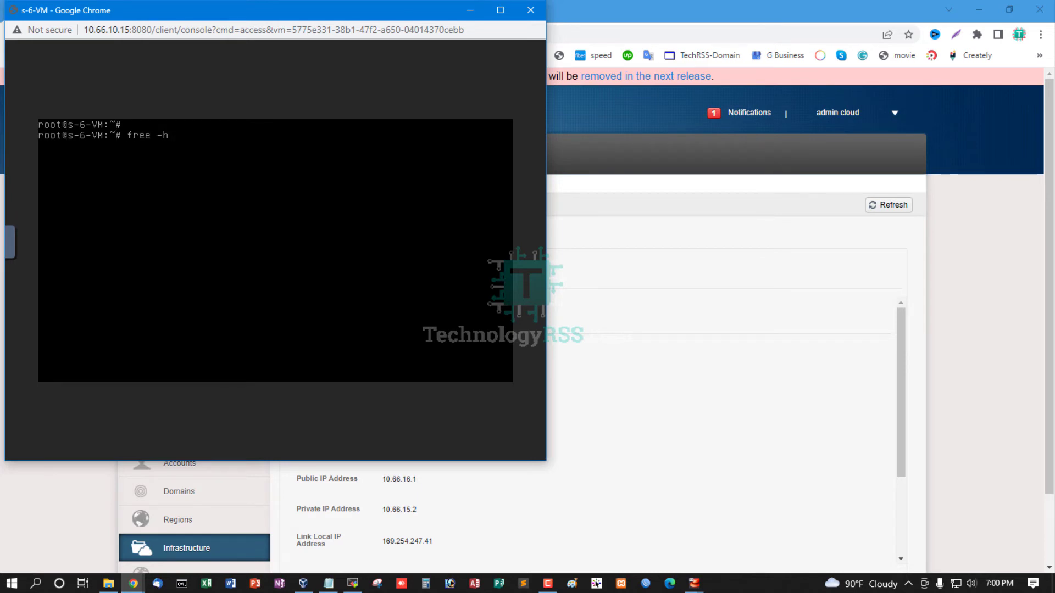
{"action": "key", "text": "Return"}
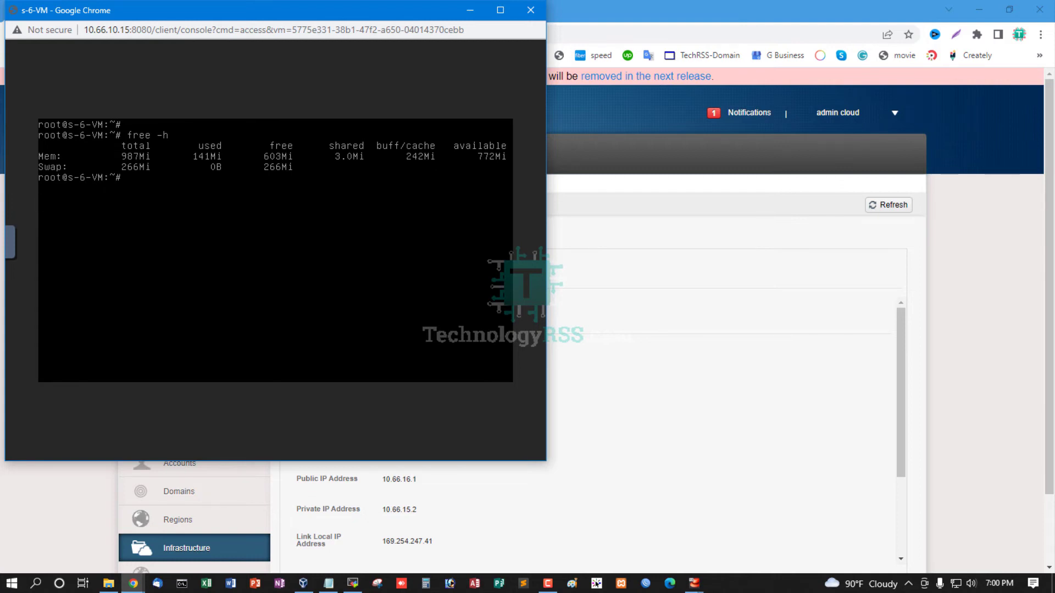
{"action": "left_click", "coordinate": [530, 10]}
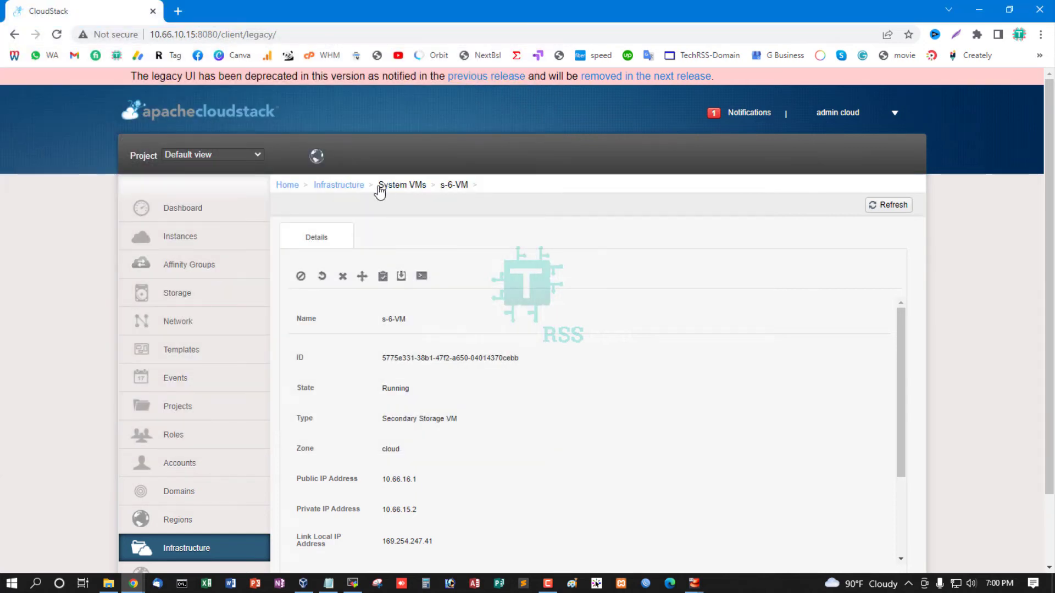
{"action": "left_click", "coordinate": [402, 185]}
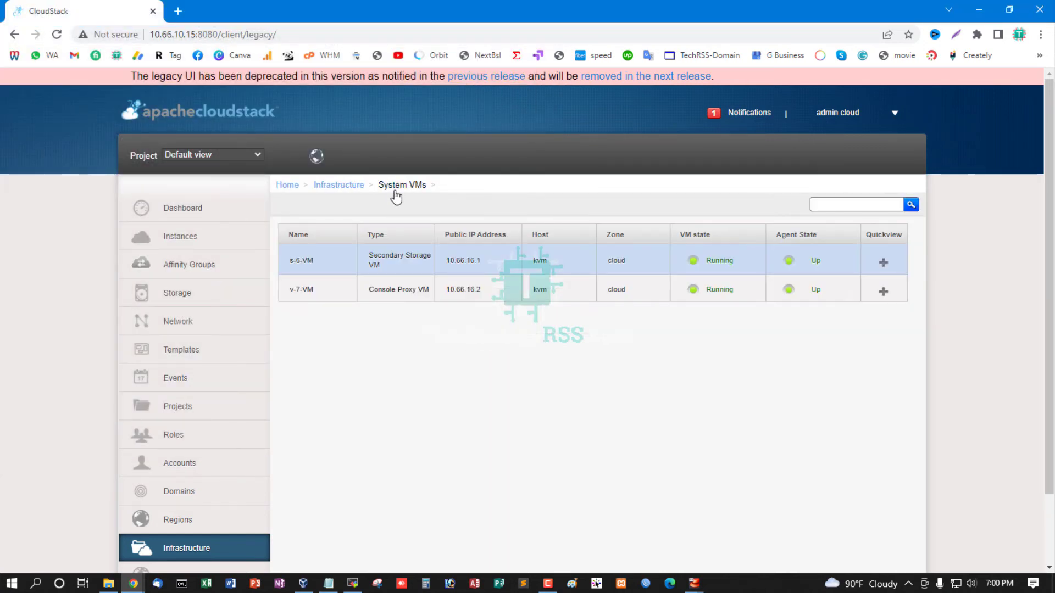
Open the console of console proxy VM v-7-VM and log in as root with the account password
{"action": "left_click", "coordinate": [317, 295]}
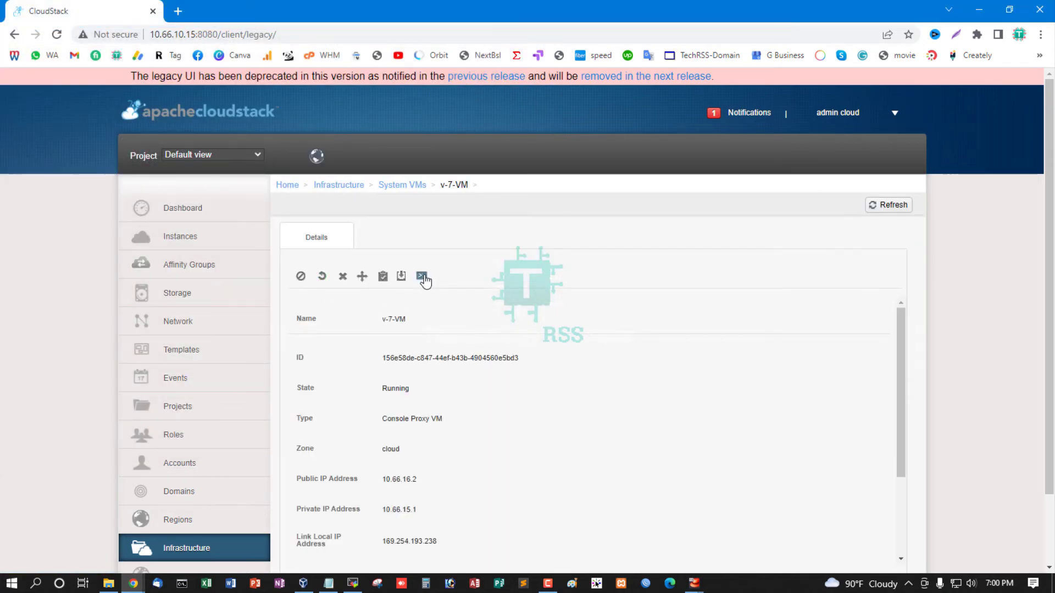
{"action": "left_click", "coordinate": [421, 276]}
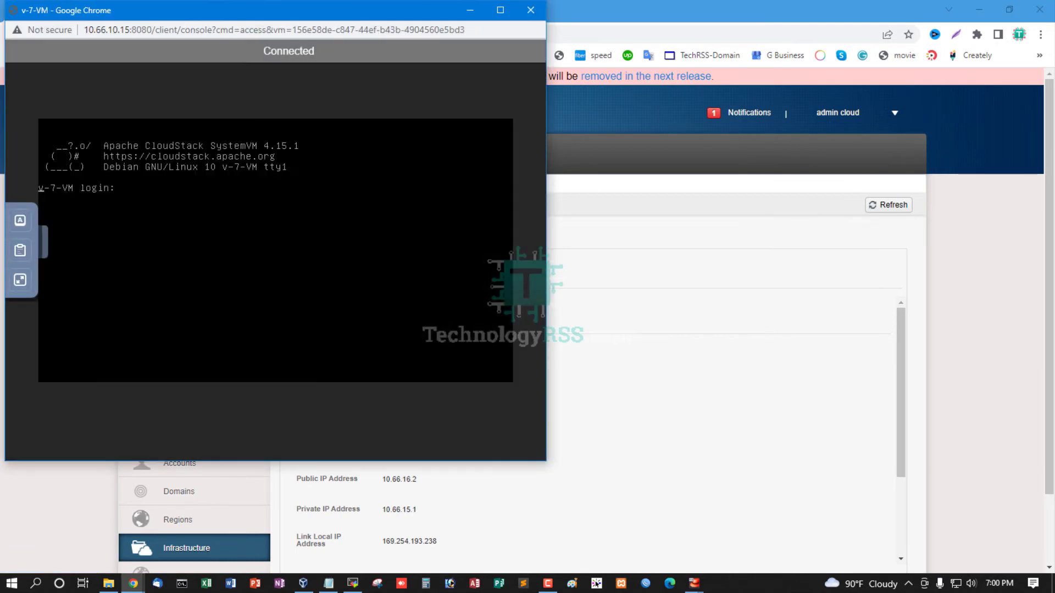
{"action": "type", "text": "roo "}
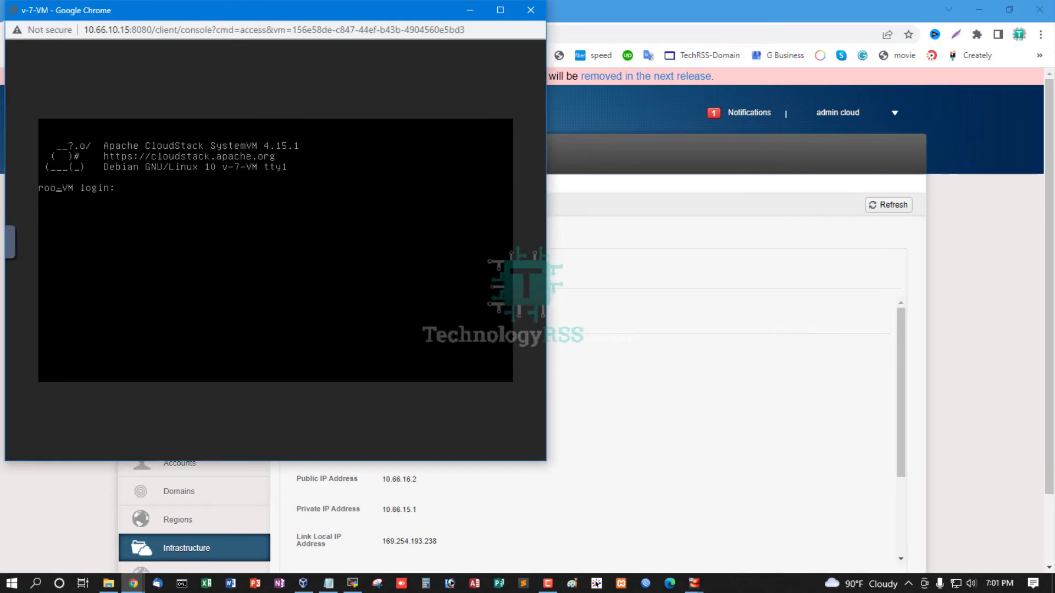
{"action": "type", "text": "t"}
{"action": "key", "text": "Return"}
{"action": "key", "text": "Return"}
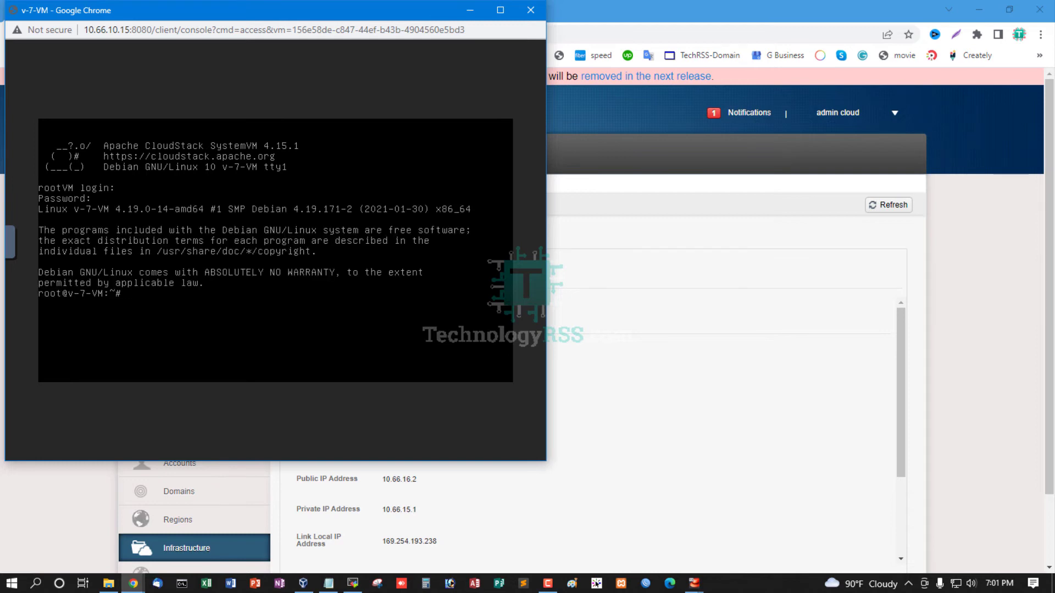
Check the memory of v-7-VM with free -h, look over its details, and return to the System VMs list
{"action": "key", "text": "ctrl+l"}
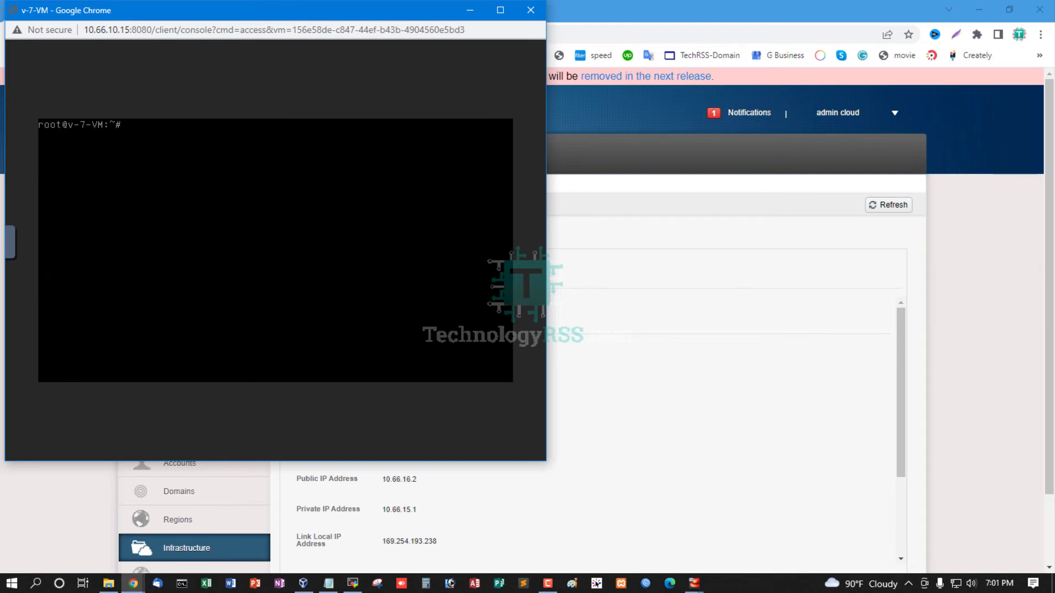
{"action": "key", "text": "Return"}
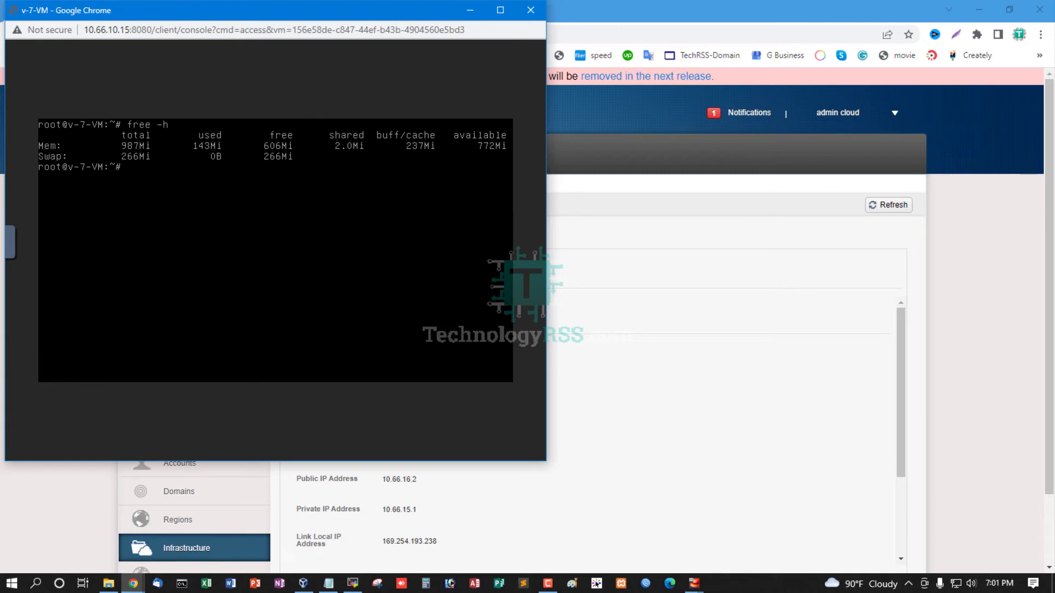
{"action": "left_click", "coordinate": [531, 11]}
{"action": "scroll", "coordinate": [612, 431], "scroll_direction": "down", "scroll_amount": 5}
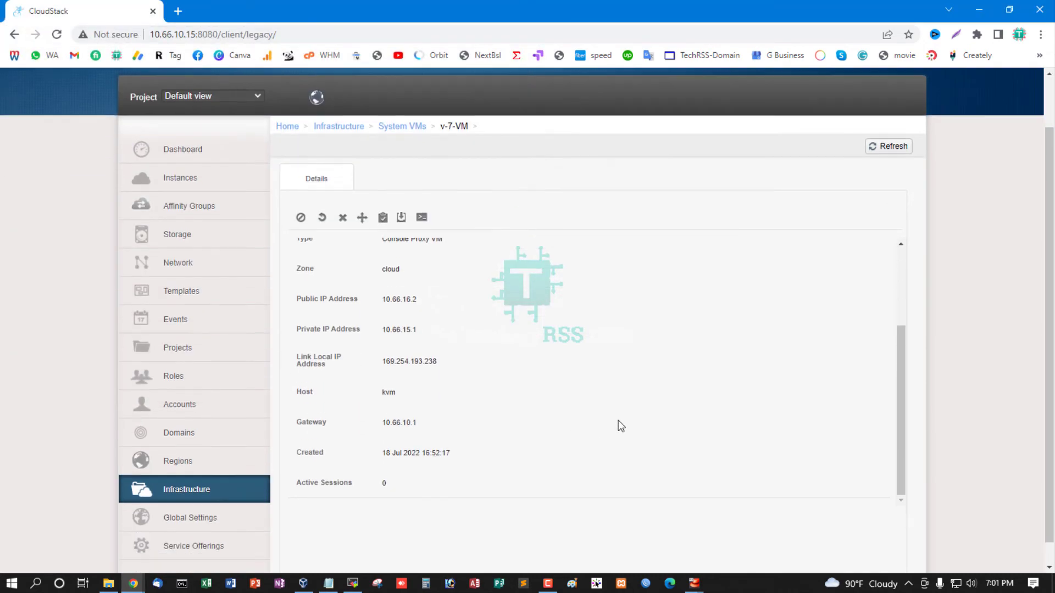
{"action": "scroll", "coordinate": [614, 409], "scroll_direction": "up", "scroll_amount": 6}
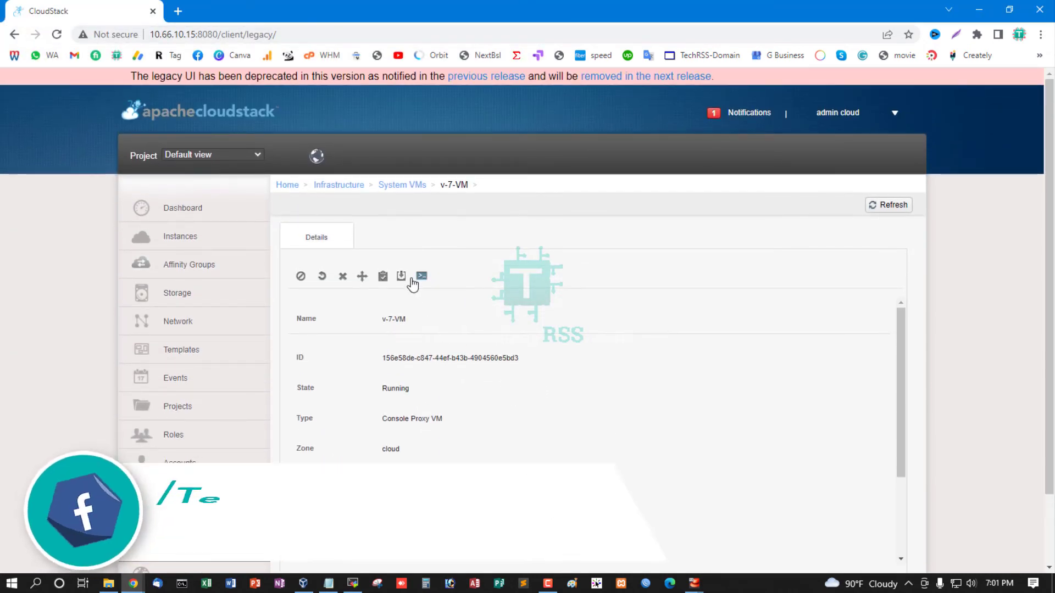
{"action": "left_click", "coordinate": [412, 185]}
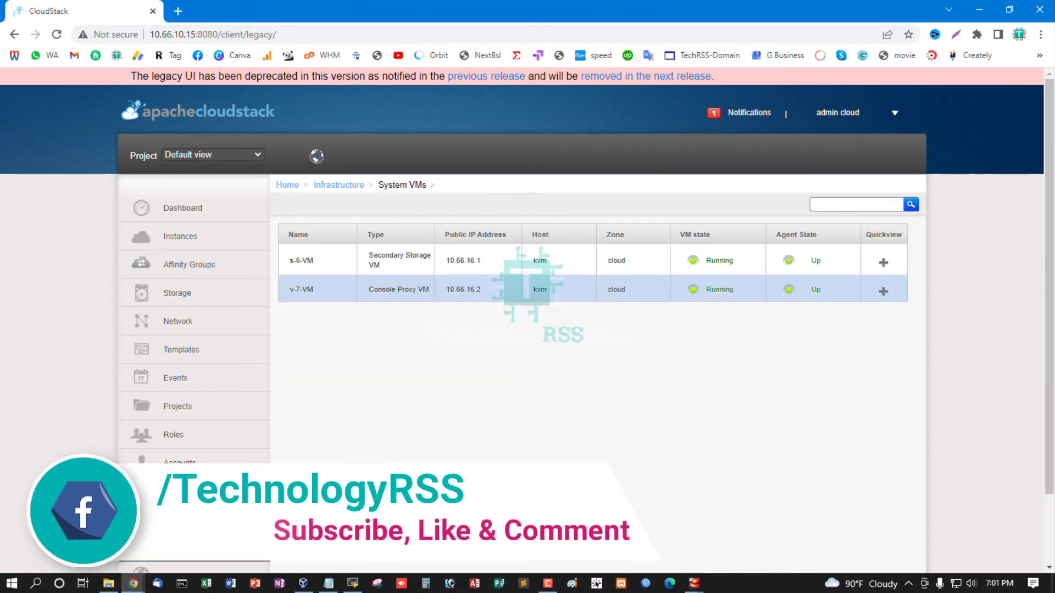
Review the zone disable and enable instructions in the Notepad notes and switch back to CloudStack in Chrome
{"action": "left_click", "coordinate": [327, 585]}
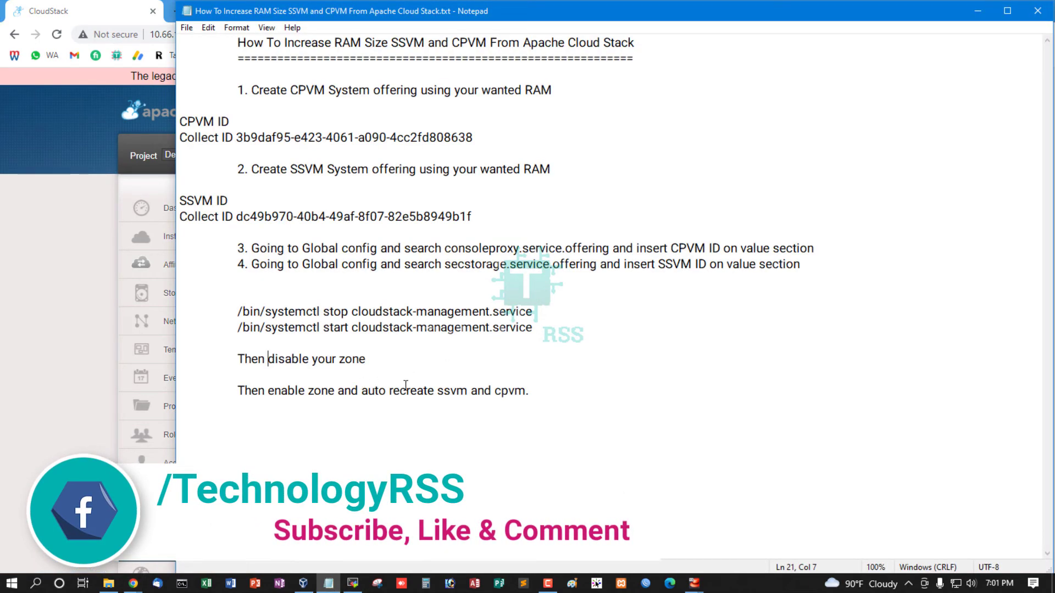
{"action": "left_click_drag", "start_coordinate": [529, 391], "coordinate": [285, 359]}
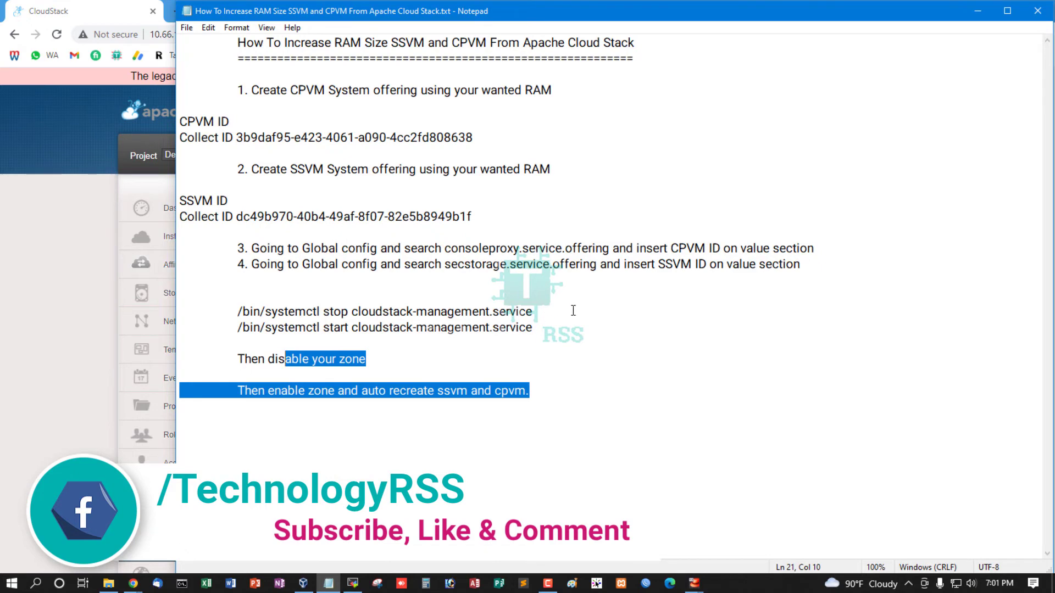
{"action": "key", "text": "alt+Tab"}
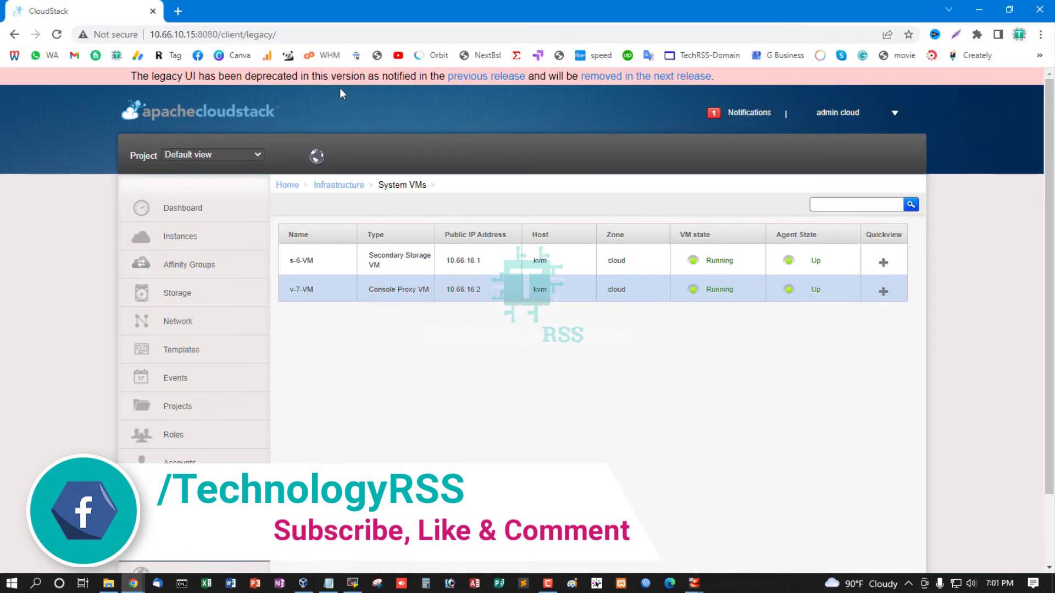
Start the stopped instance i-2-5-VM from the Instances list with the host set to Default
{"action": "left_click", "coordinate": [899, 114]}
{"action": "left_click", "coordinate": [200, 208]}
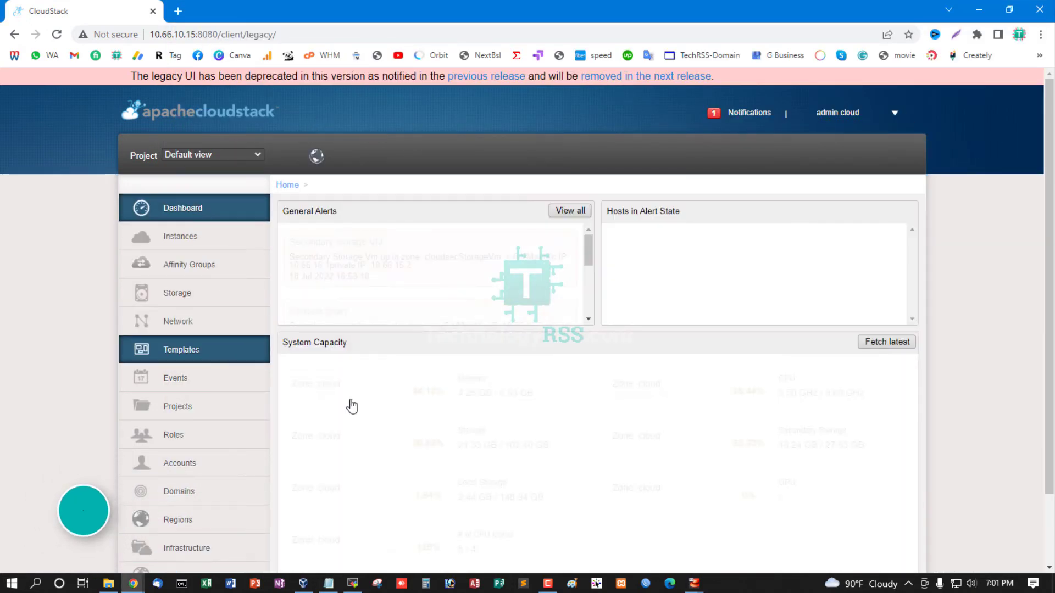
{"action": "left_click", "coordinate": [199, 237]}
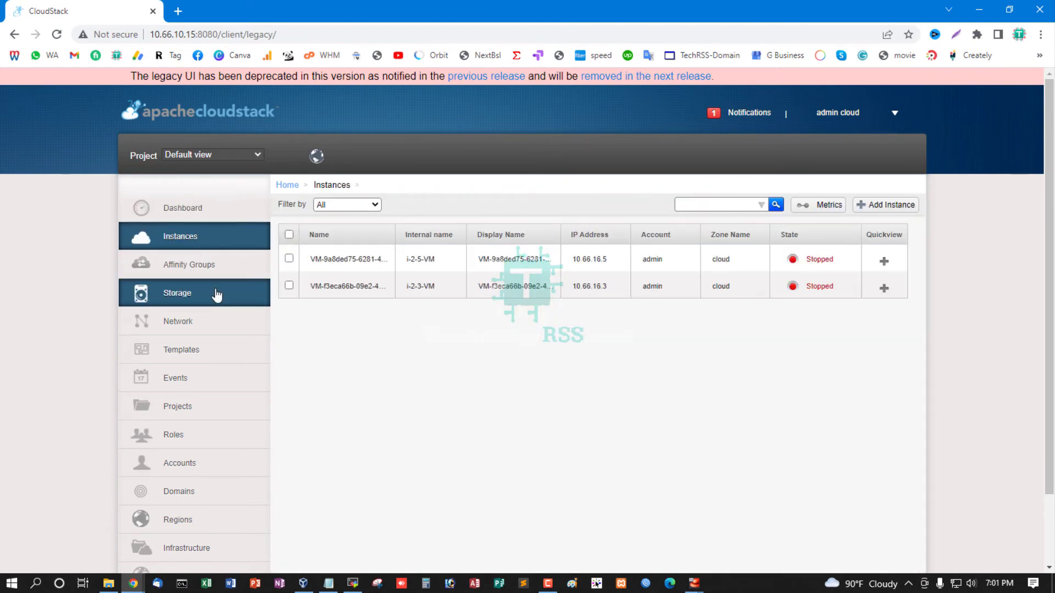
{"action": "left_click", "coordinate": [289, 258]}
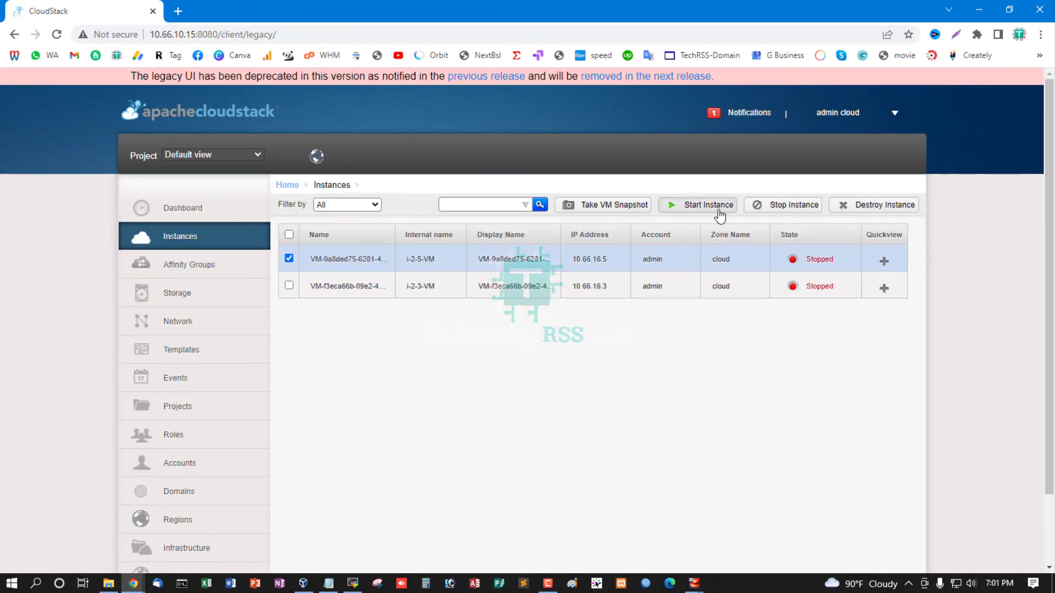
{"action": "left_click", "coordinate": [714, 208]}
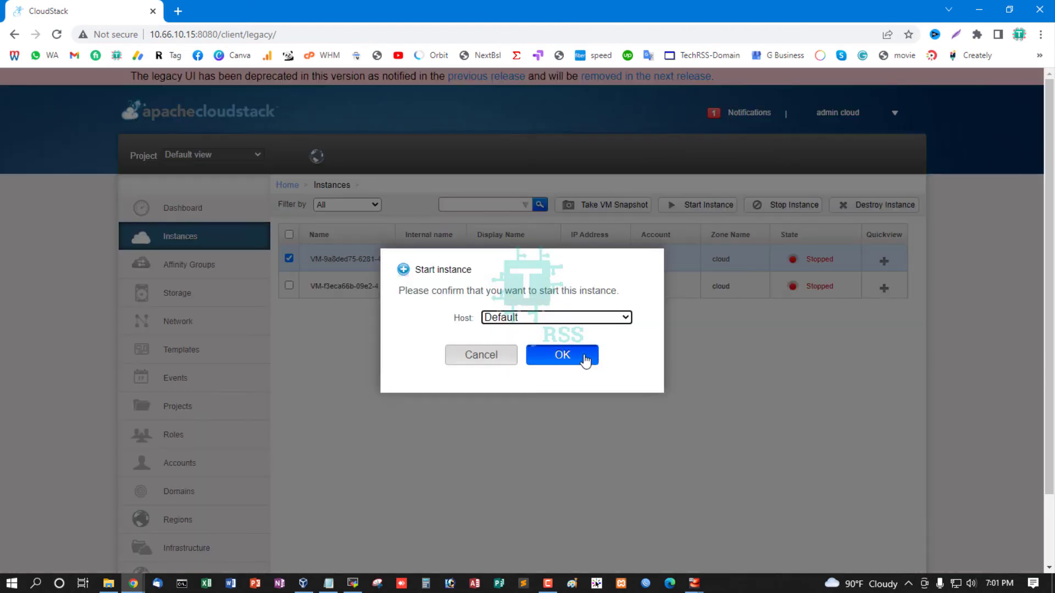
{"action": "left_click", "coordinate": [582, 358]}
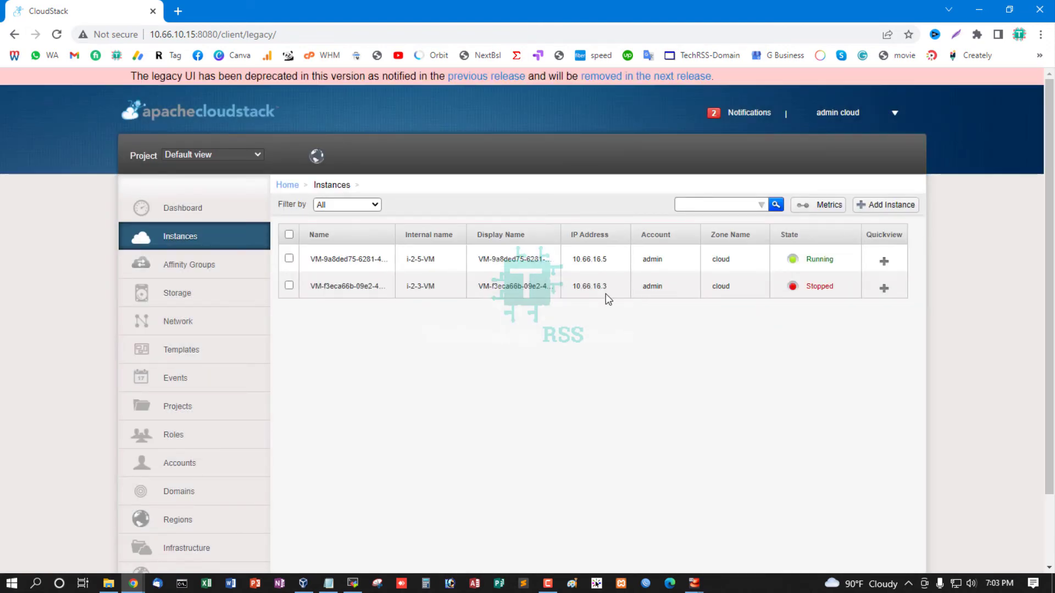
Test network connectivity from the console of instance i-2-5-VM by running ping 8.8.8.8, and close the console
{"action": "left_click", "coordinate": [356, 262]}
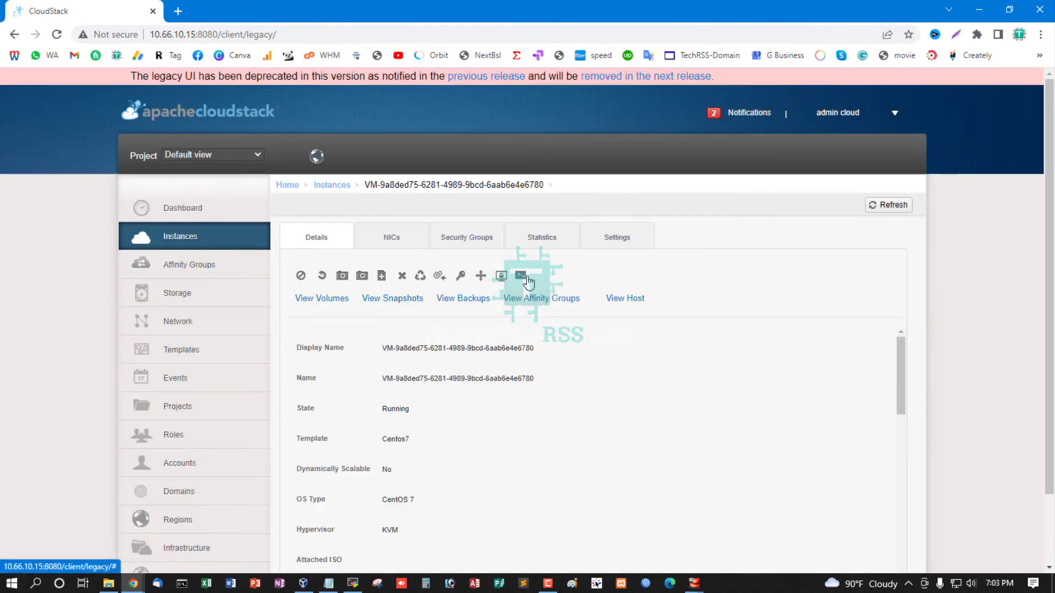
{"action": "left_click", "coordinate": [526, 279]}
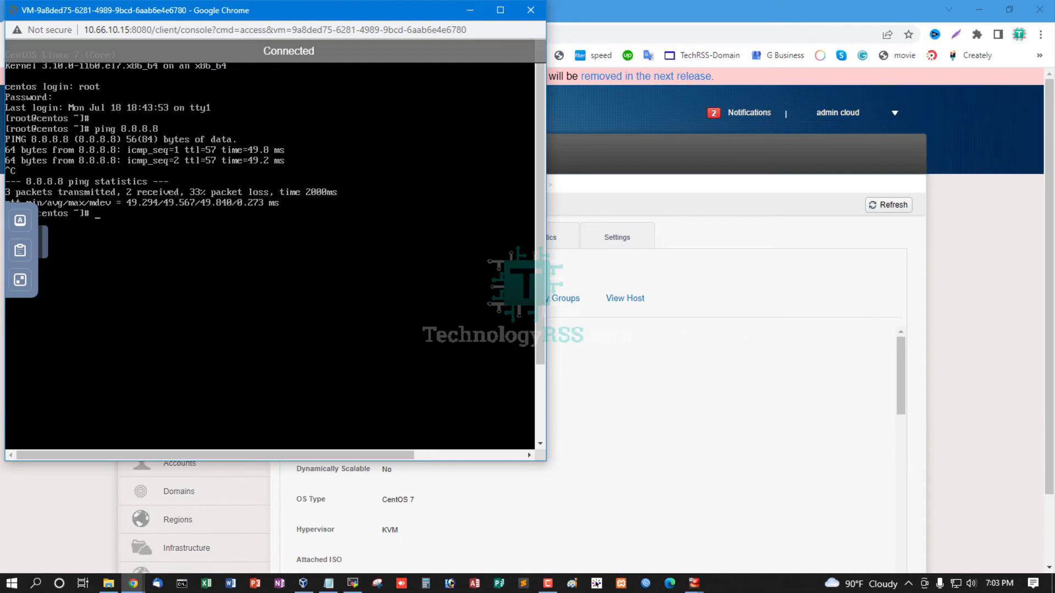
{"action": "key", "text": "ctrl+l"}
{"action": "type", "text": "pi"}
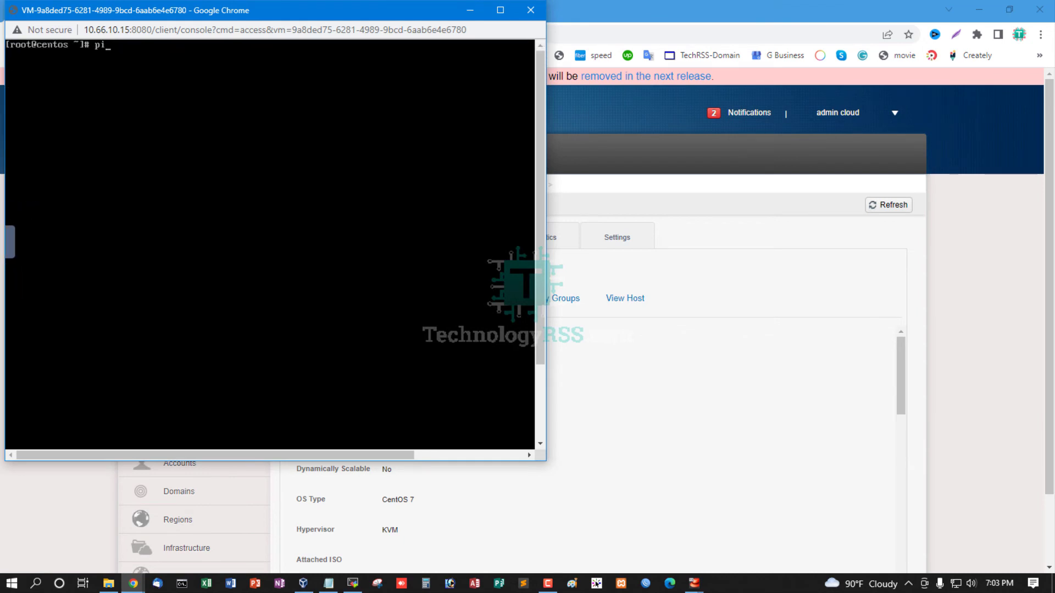
{"action": "type", "text": "ng 8.8.8.8"}
{"action": "key", "text": "Return"}
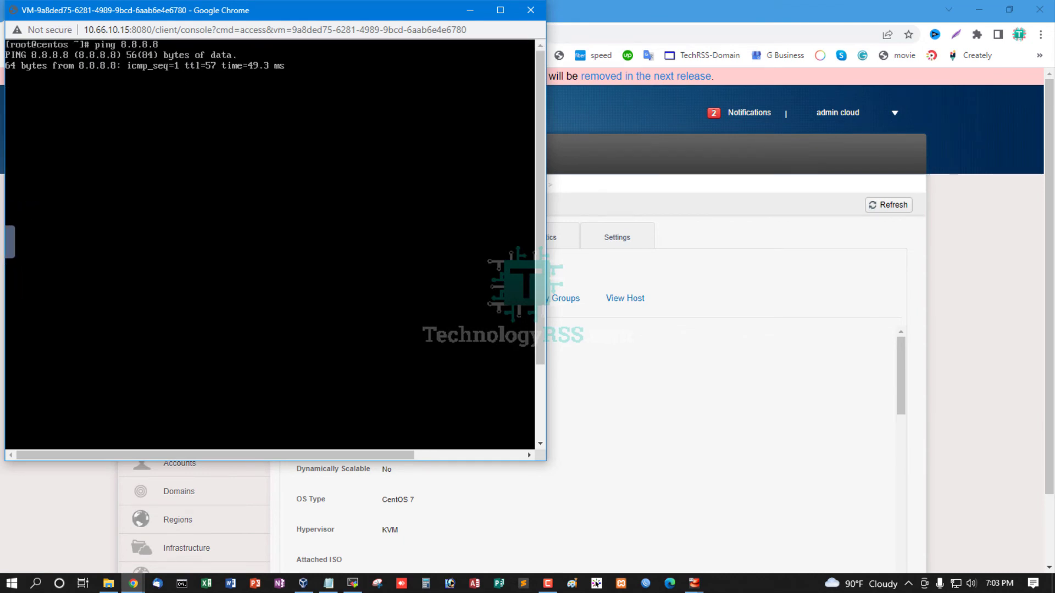
{"action": "left_click_drag", "start_coordinate": [265, 13], "coordinate": [455, 124]}
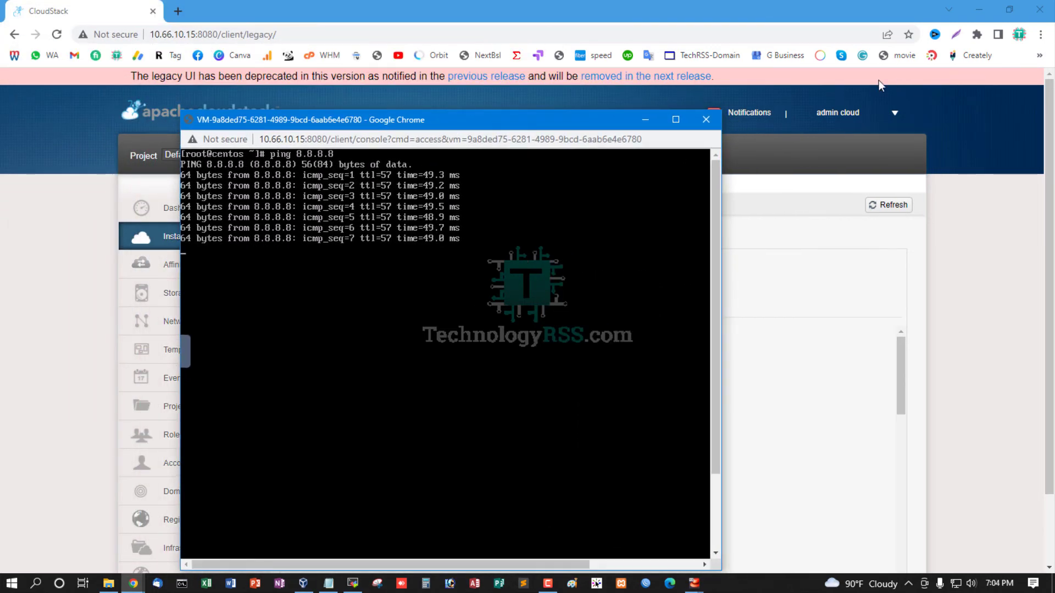
{"action": "left_click", "coordinate": [715, 121]}
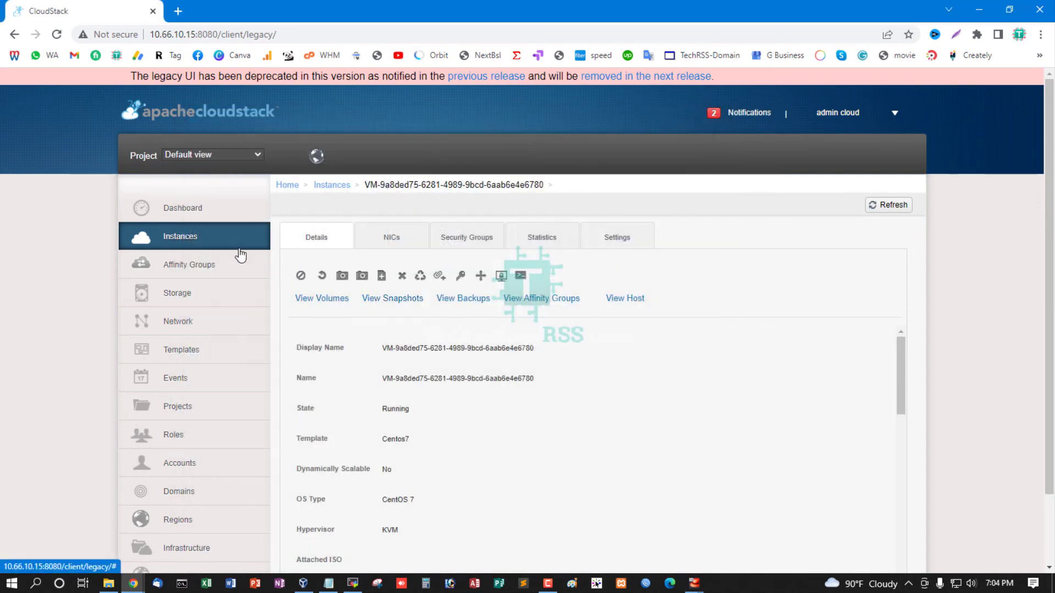
Check the instance states in the Instances list and return to the Infrastructure overview
{"action": "left_click", "coordinate": [211, 247]}
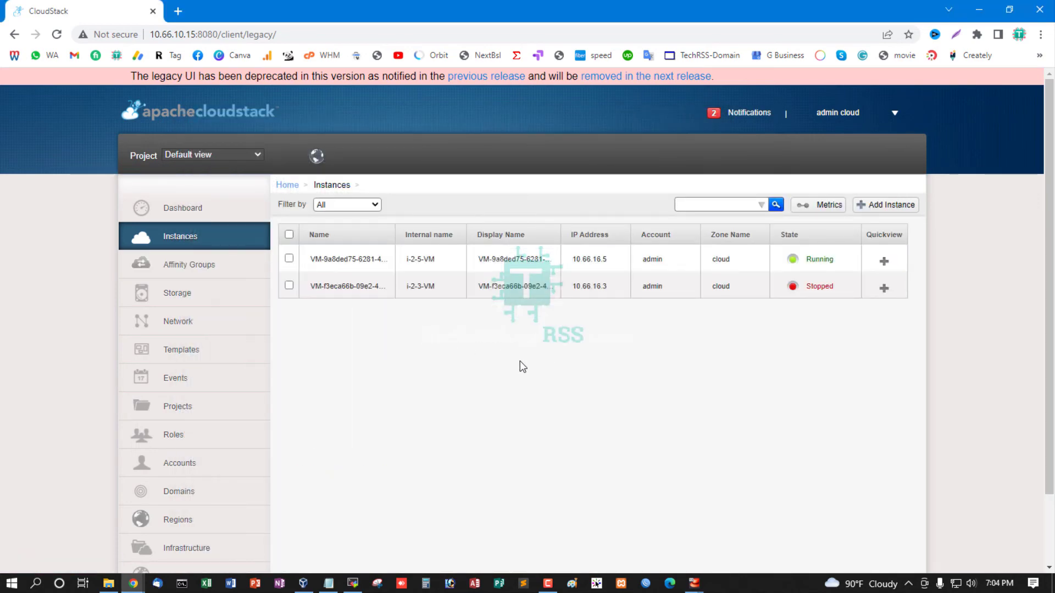
{"action": "scroll", "coordinate": [509, 354], "scroll_direction": "down", "scroll_amount": 2}
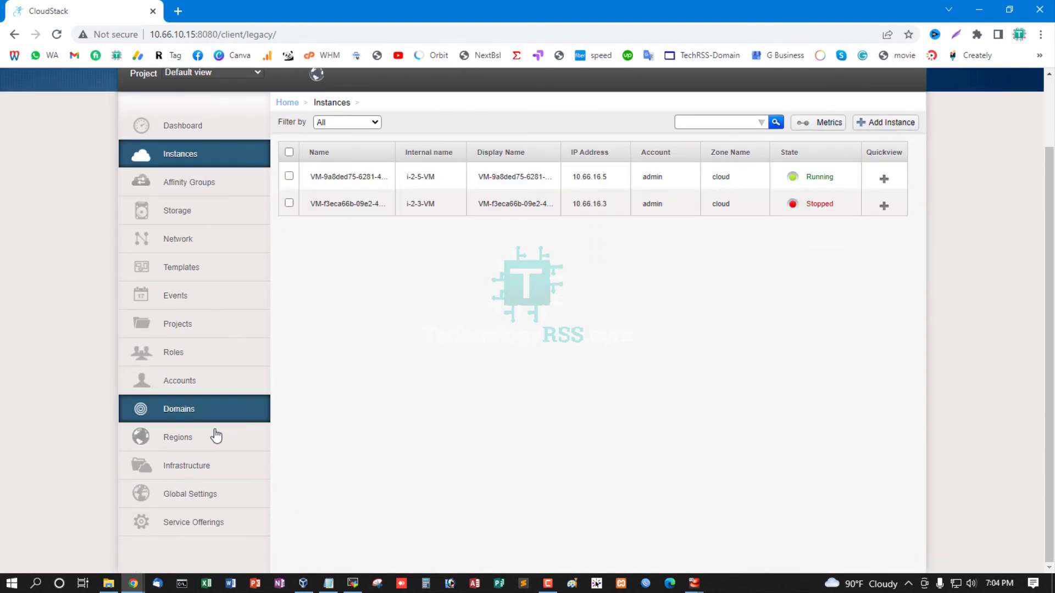
{"action": "left_click", "coordinate": [204, 467]}
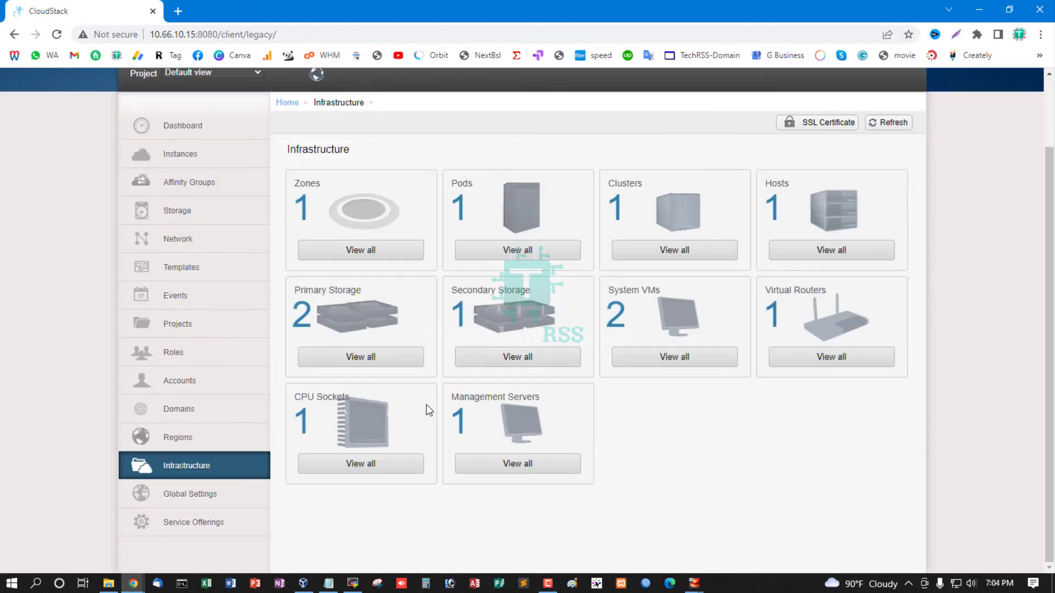
Check the instance states in the Instances list and the virtual router's status and health check, and return to the Infrastructure overview
{"action": "left_click", "coordinate": [203, 128]}
{"action": "left_click", "coordinate": [190, 165]}
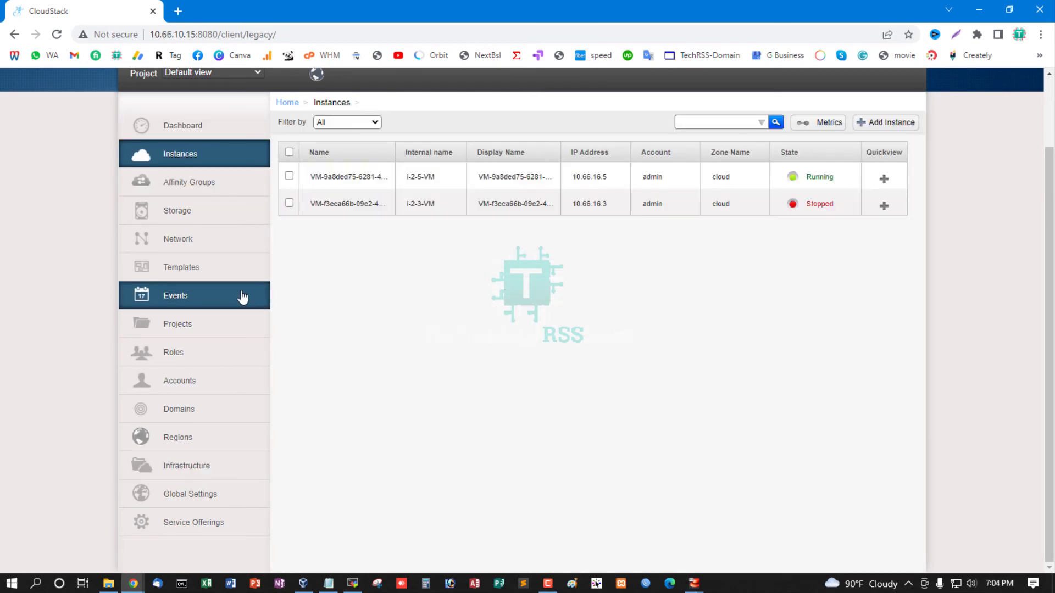
{"action": "left_click", "coordinate": [231, 464]}
{"action": "left_click", "coordinate": [812, 356]}
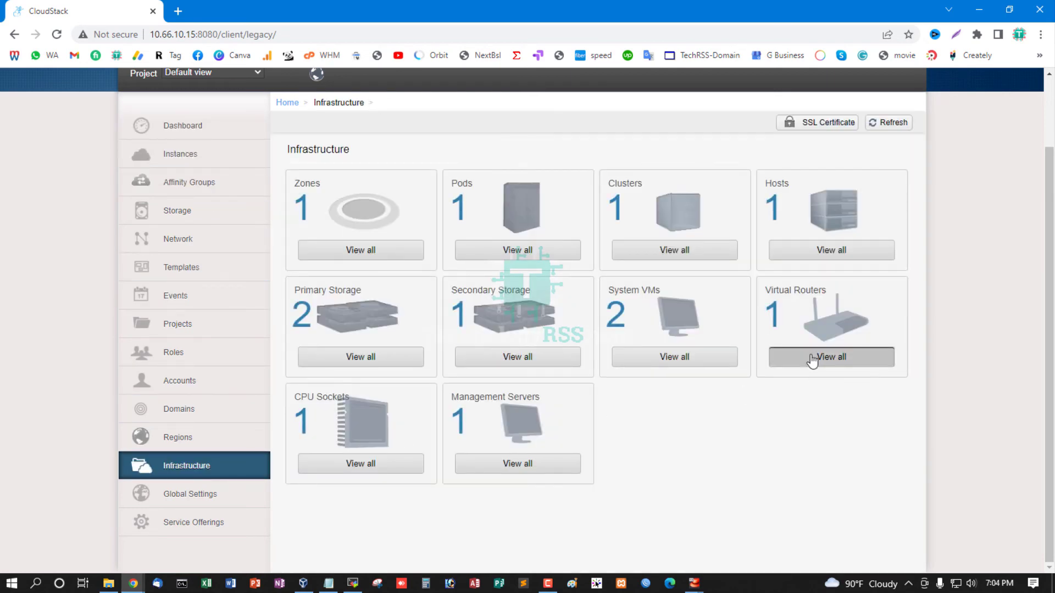
{"action": "scroll", "coordinate": [730, 378], "scroll_direction": "up", "scroll_amount": 2}
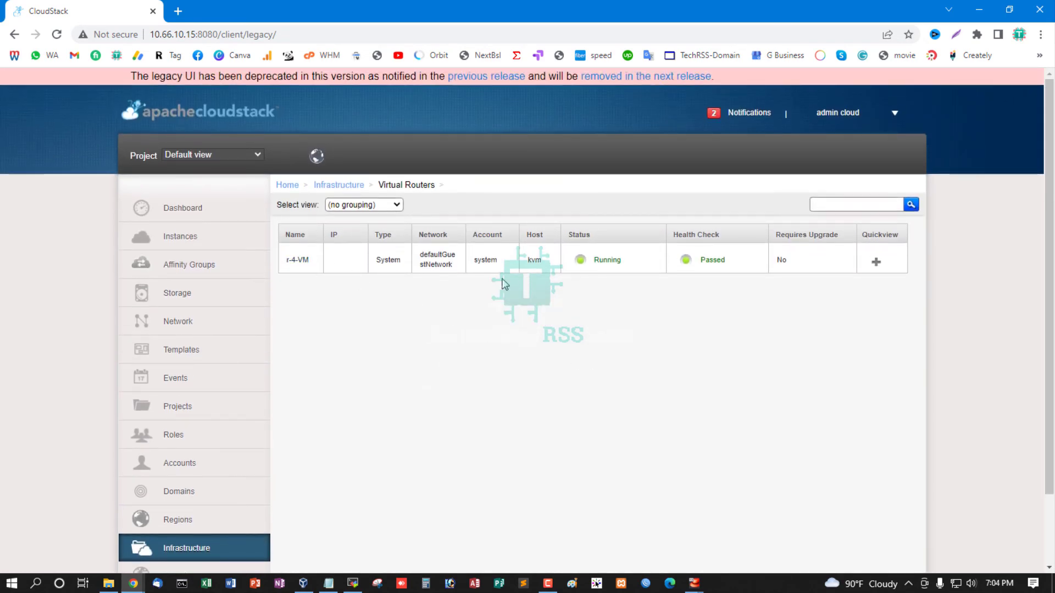
{"action": "scroll", "coordinate": [309, 487], "scroll_direction": "down", "scroll_amount": 2}
{"action": "left_click", "coordinate": [202, 472]}
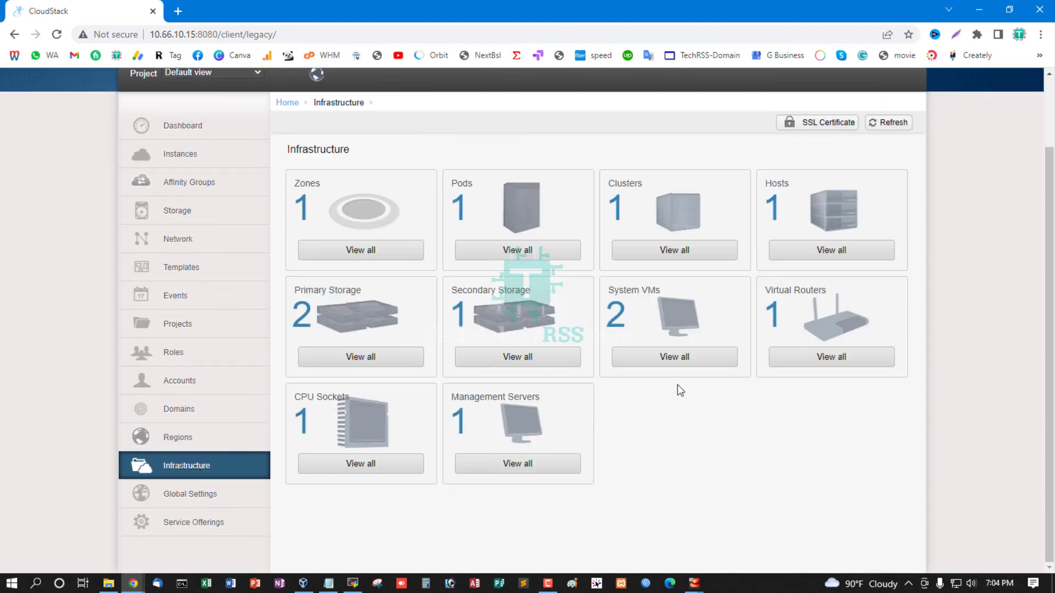
Review the general alerts and the zone's system capacity on the Dashboard
{"action": "scroll", "coordinate": [714, 357], "scroll_direction": "up", "scroll_amount": 1}
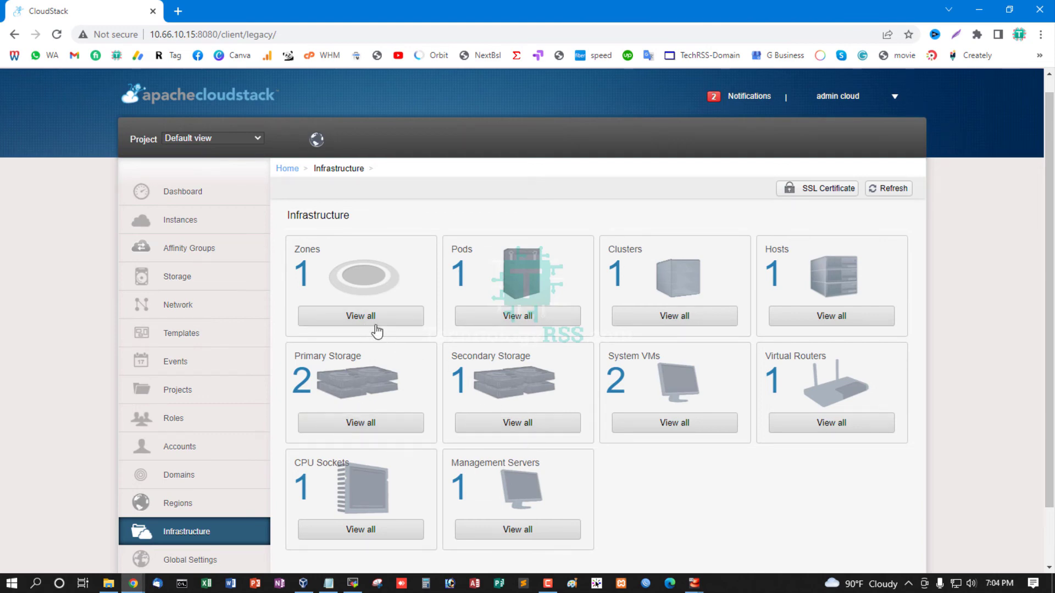
{"action": "left_click", "coordinate": [181, 194]}
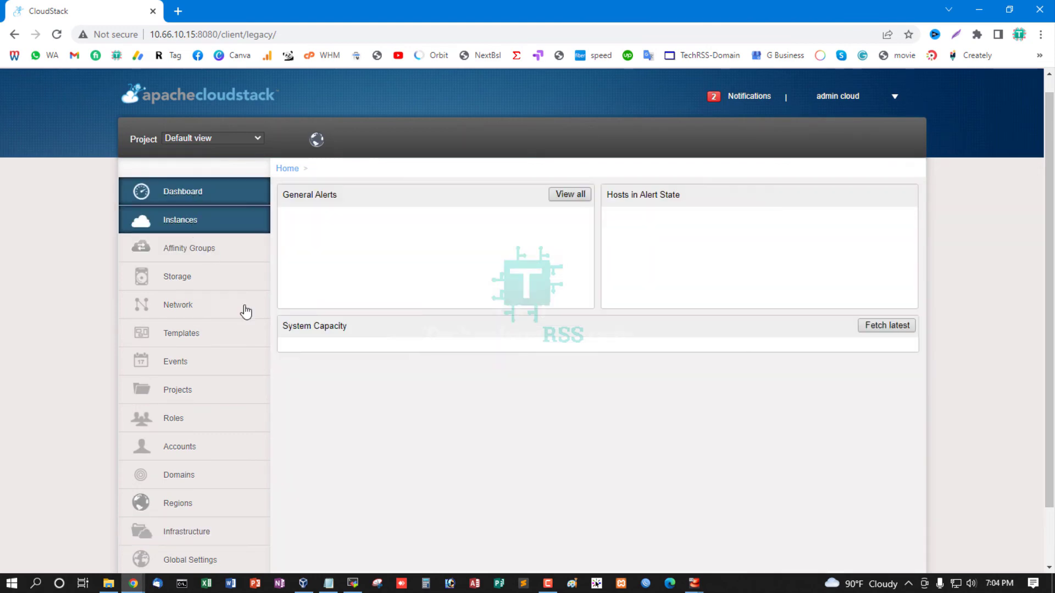
{"action": "scroll", "coordinate": [379, 374], "scroll_direction": "down", "scroll_amount": 2}
Examine the Primary Storage and Secondary Storage lists of the infrastructure
{"action": "left_click", "coordinate": [208, 467]}
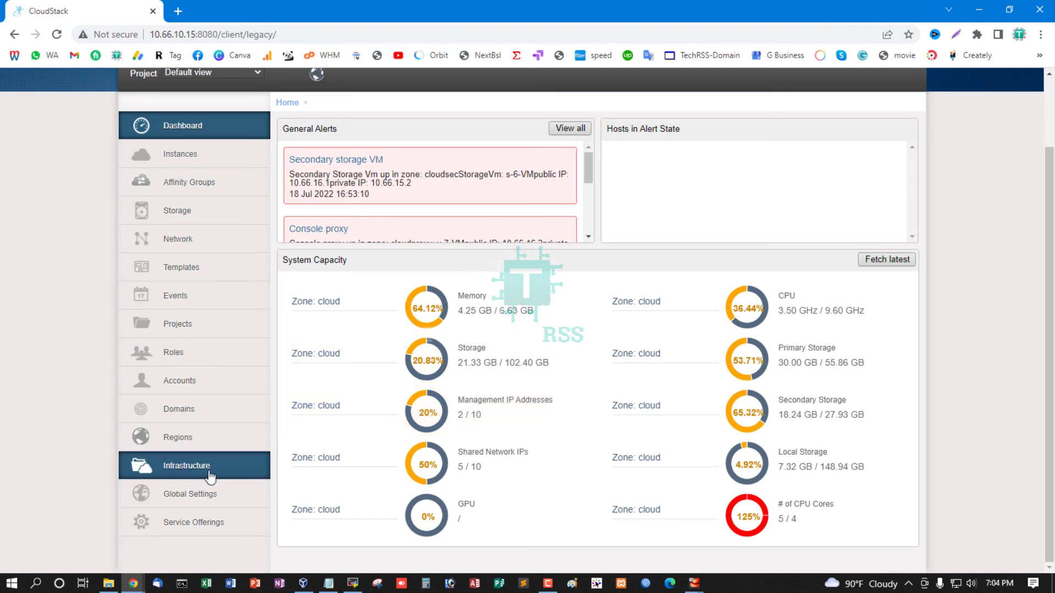
{"action": "left_click", "coordinate": [406, 360]}
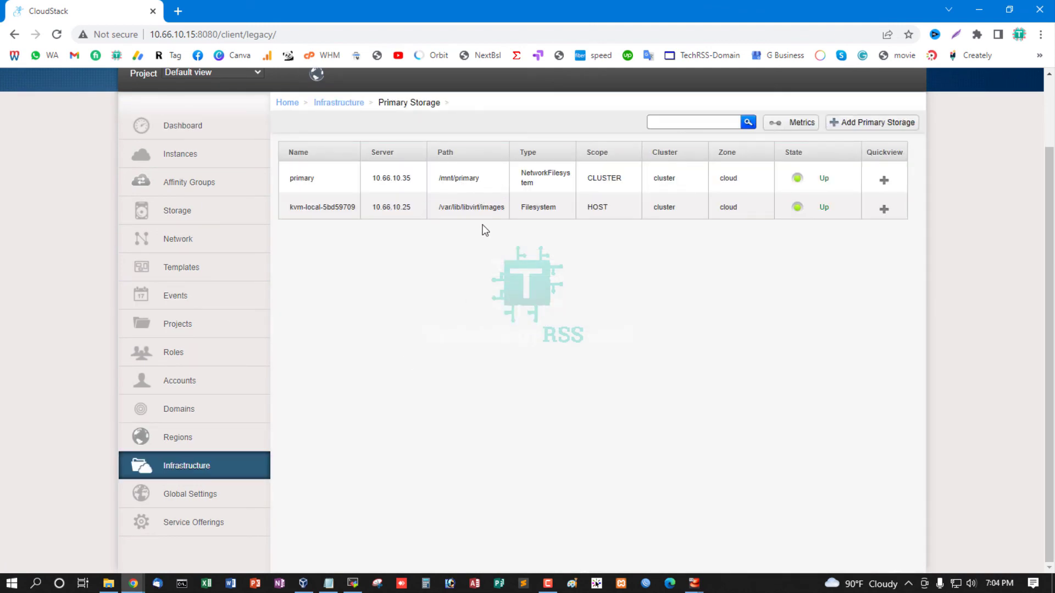
{"action": "left_click", "coordinate": [229, 470]}
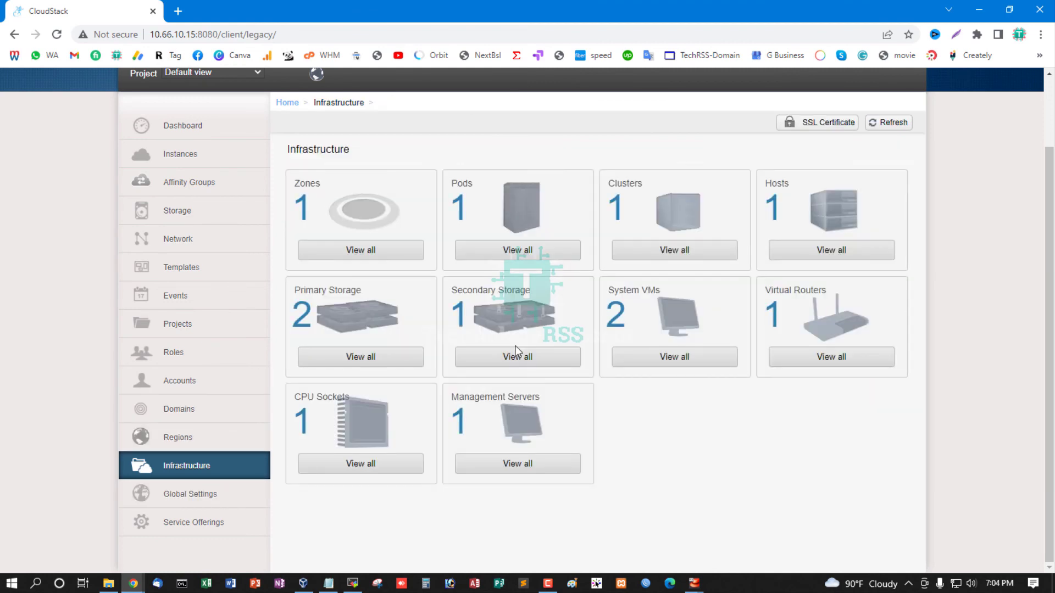
{"action": "left_click", "coordinate": [516, 351]}
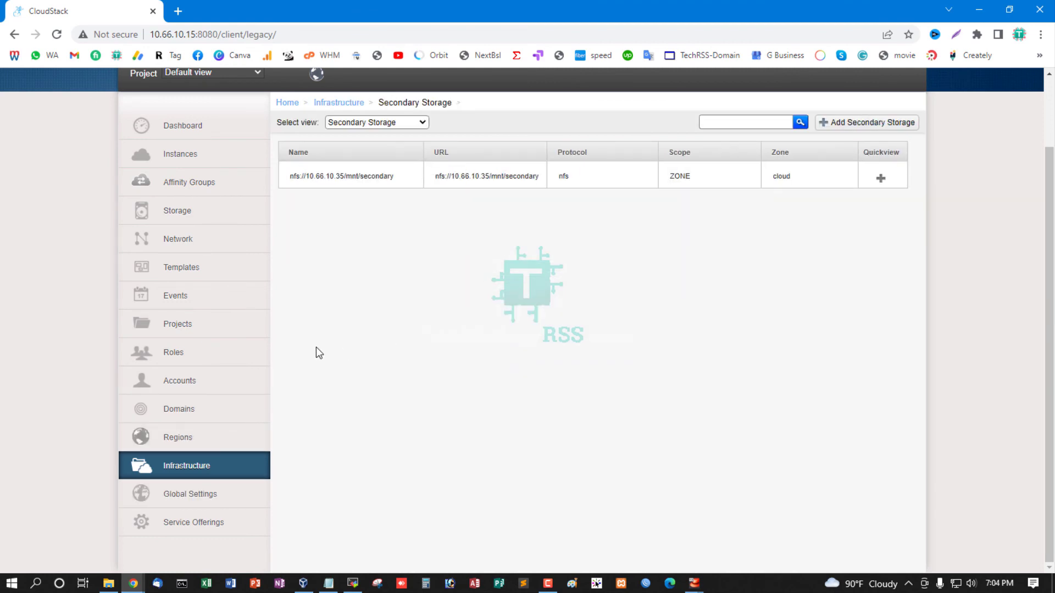
Open the details of the running instance i-2-5-VM and launch its console
{"action": "scroll", "coordinate": [317, 352], "scroll_direction": "up", "scroll_amount": 2}
{"action": "left_click", "coordinate": [200, 218]}
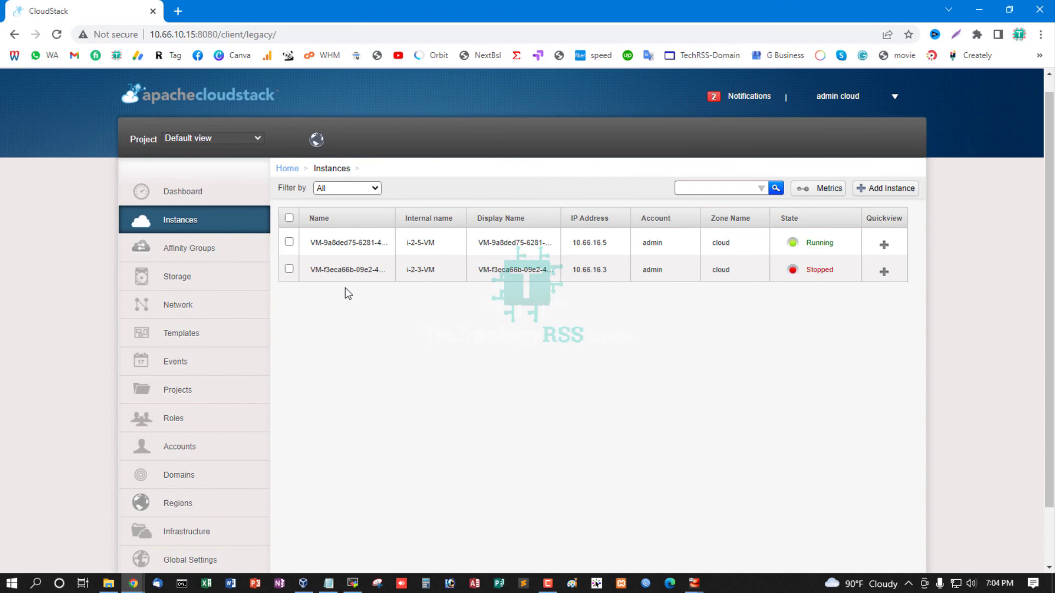
{"action": "left_click", "coordinate": [352, 246]}
{"action": "left_click", "coordinate": [523, 256]}
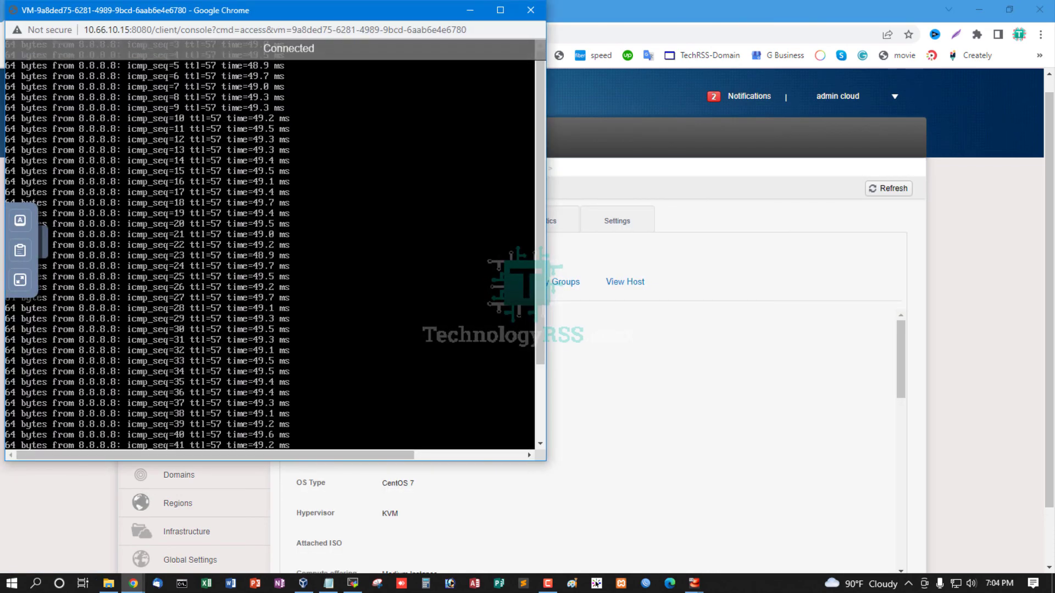
Stop the running ping in the instance console, clear the terminal, check that the prompt responds, and close the console
{"action": "key", "text": "ctrl+c"}
{"action": "key", "text": "ctrl+l"}
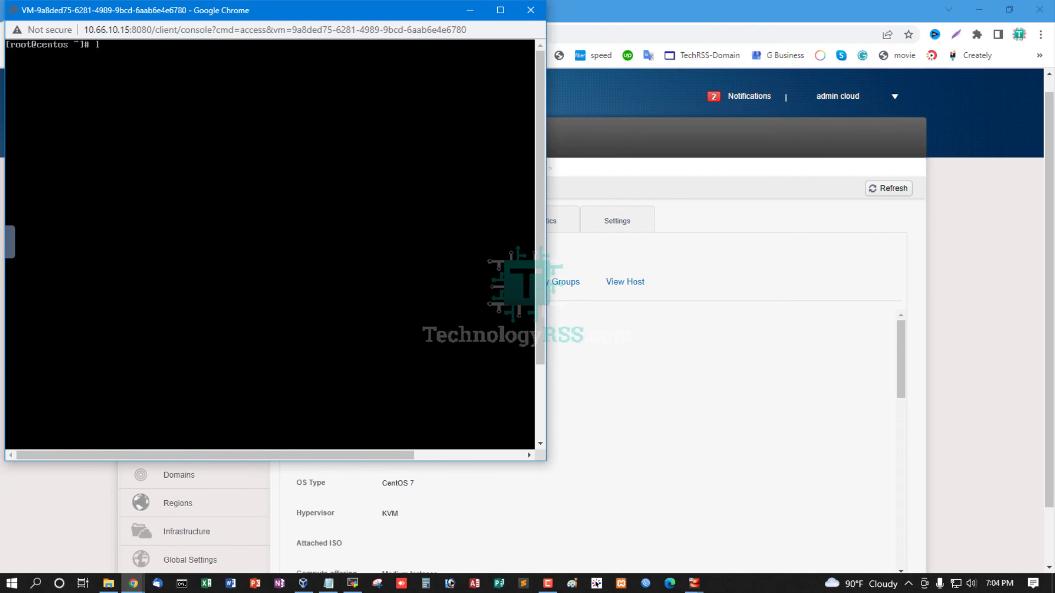
{"action": "key", "text": "Return"}
{"action": "key", "text": "Return"}
{"action": "key", "text": "Return"}
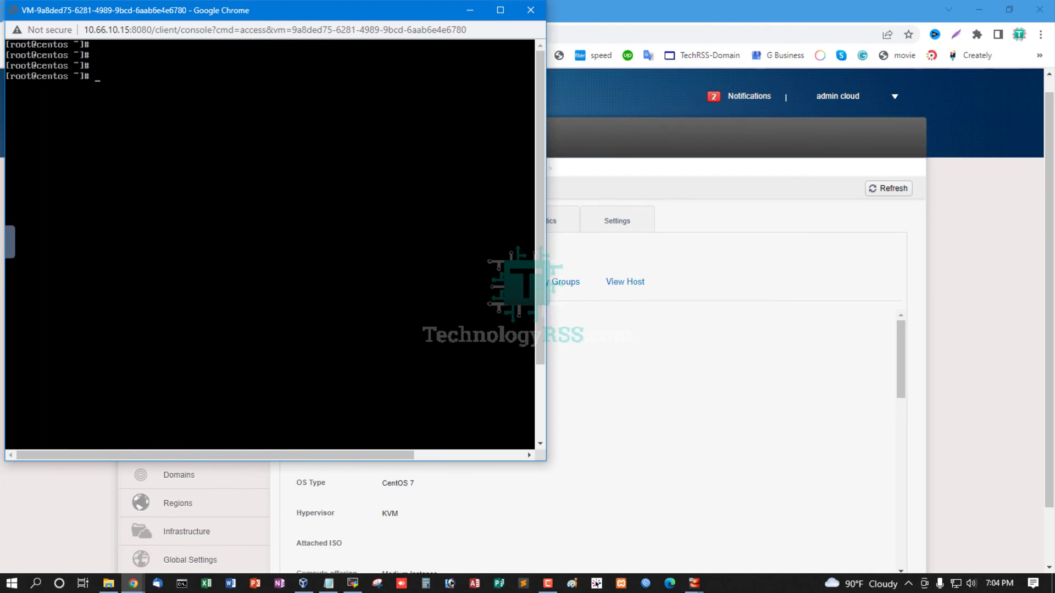
{"action": "left_click", "coordinate": [530, 10]}
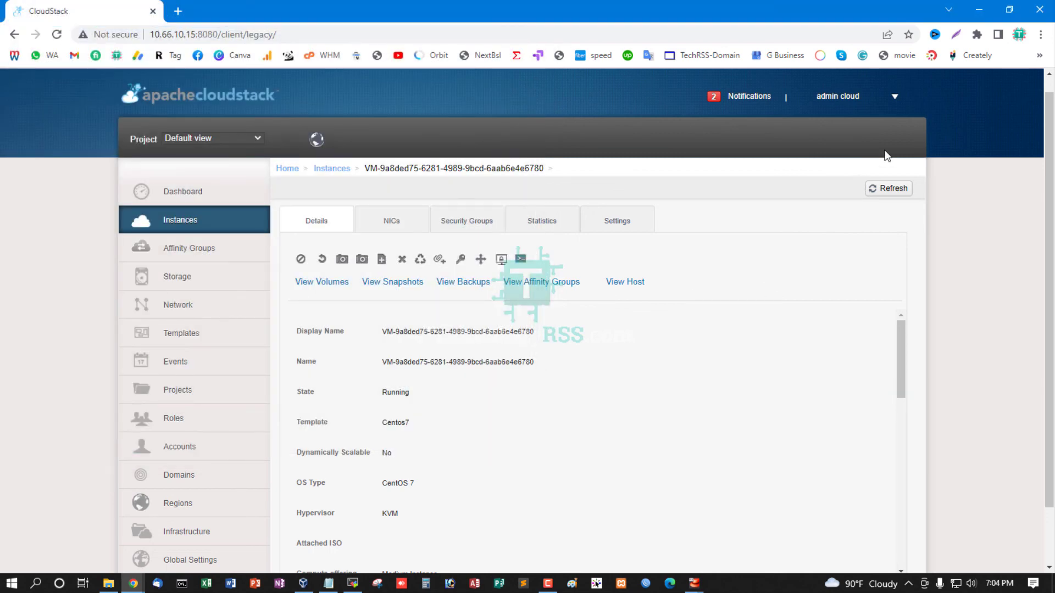
Minimize the Chrome and Notepad windows to show the desktop
{"action": "left_click", "coordinate": [978, 10]}
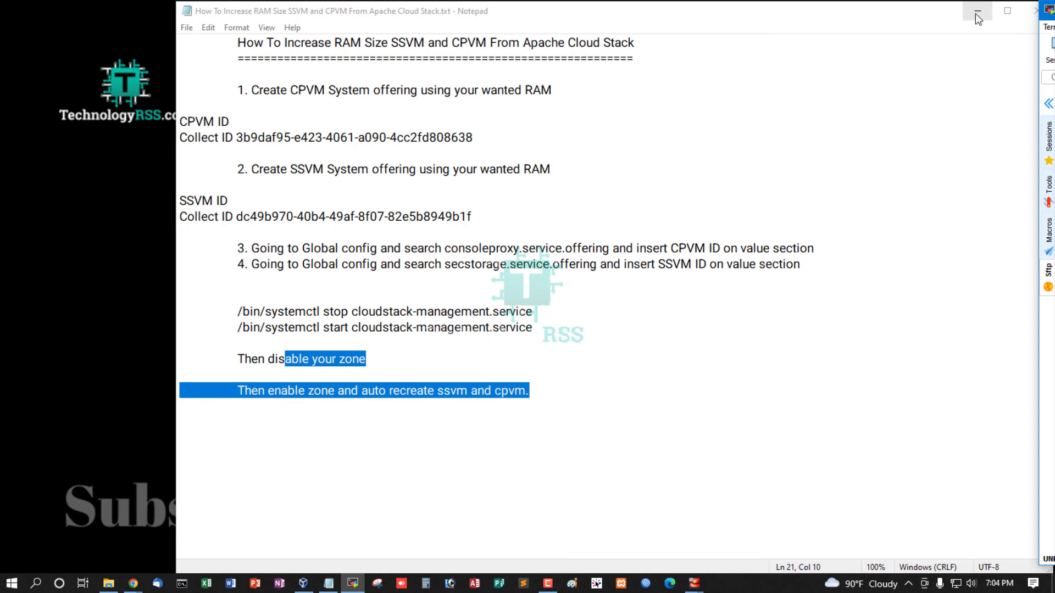
{"action": "left_click", "coordinate": [977, 14]}
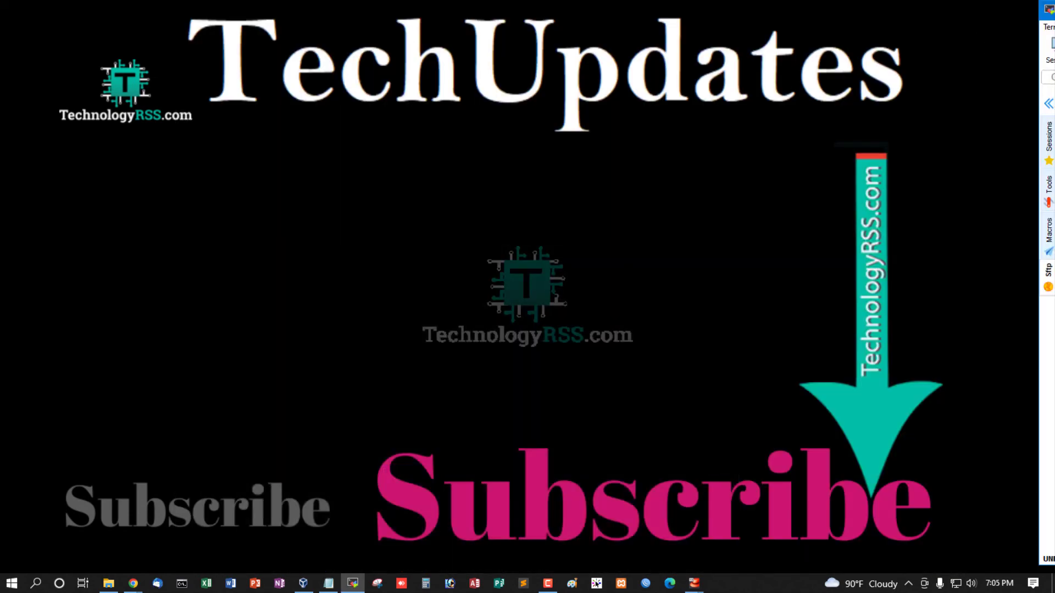